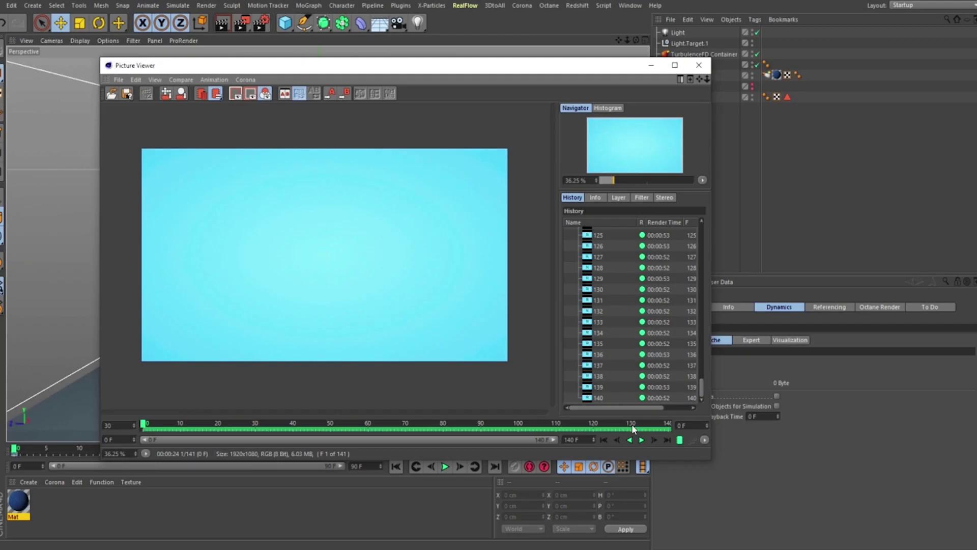
Play back the rendered 141-frame sphere animation in the Picture Viewer.
{"action": "left_click", "coordinate": [641, 441]}
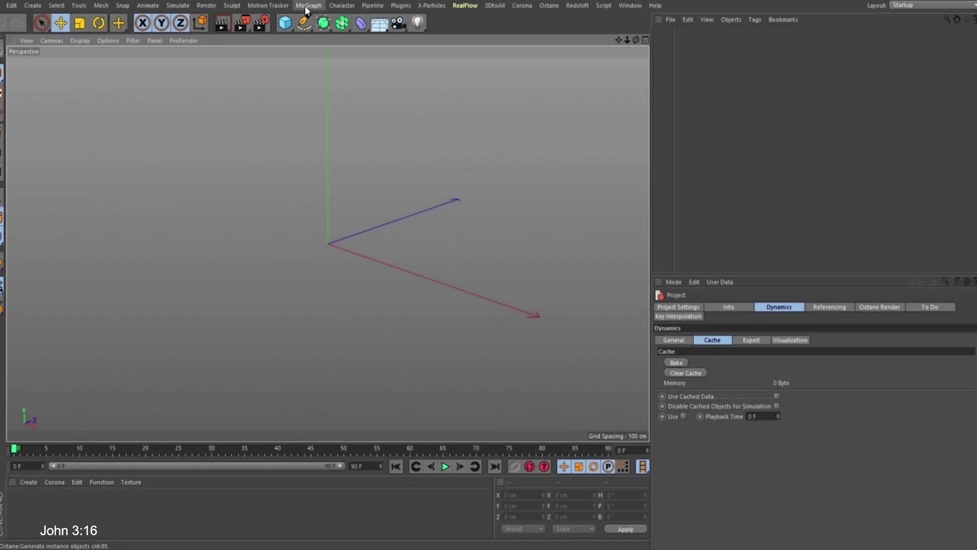
Create a MoText object and replace its default 'Text' with the letter S.
{"action": "left_click", "coordinate": [301, 7]}
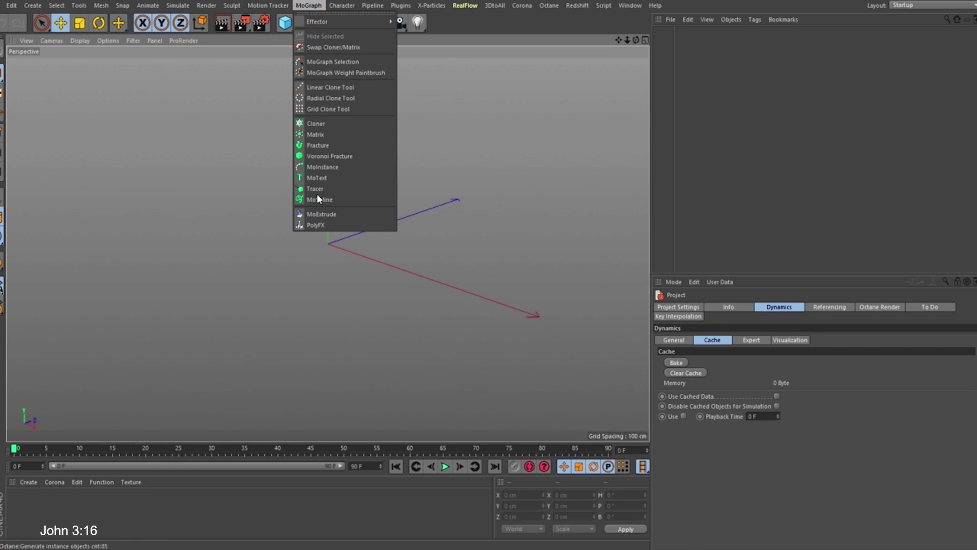
{"action": "left_click", "coordinate": [317, 177]}
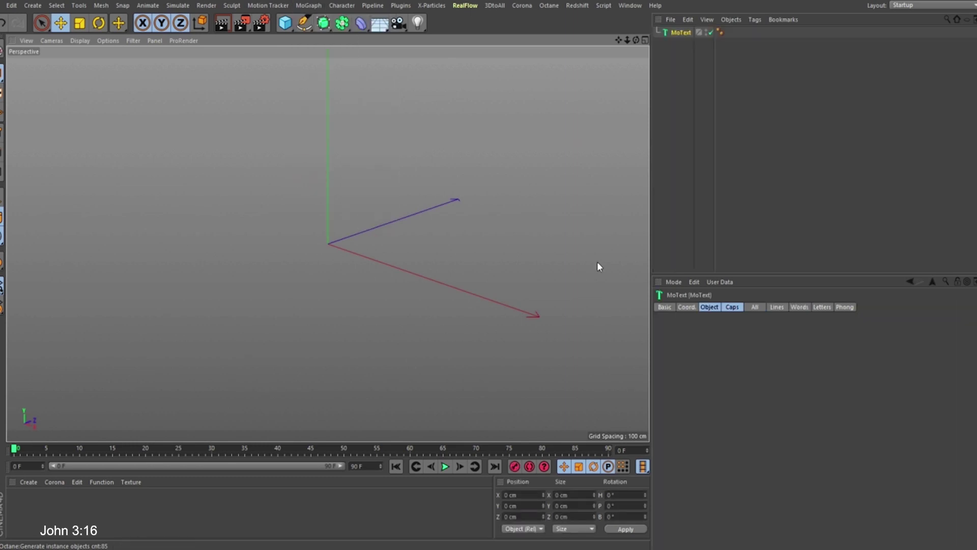
{"action": "double_click", "coordinate": [684, 355]}
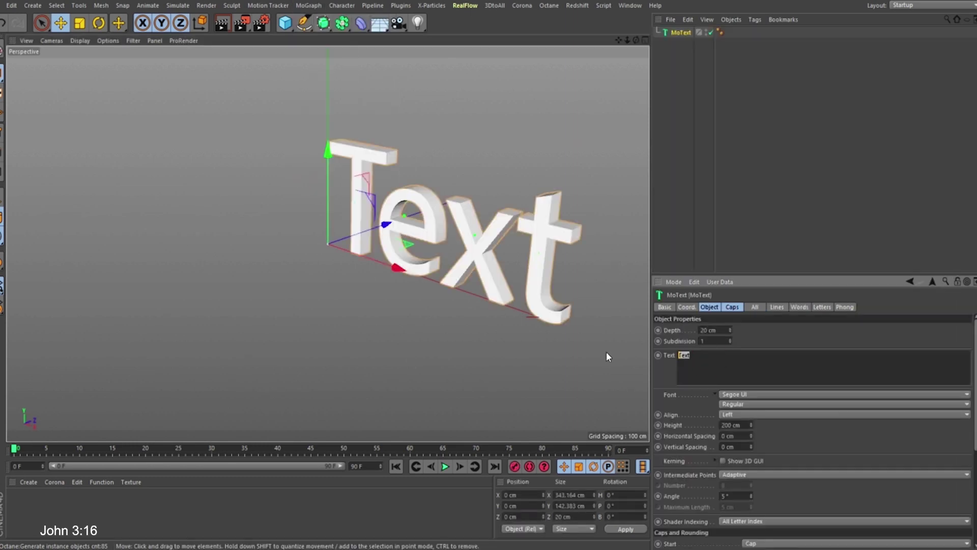
{"action": "key", "text": "BackSpace"}
{"action": "type", "text": "a"}
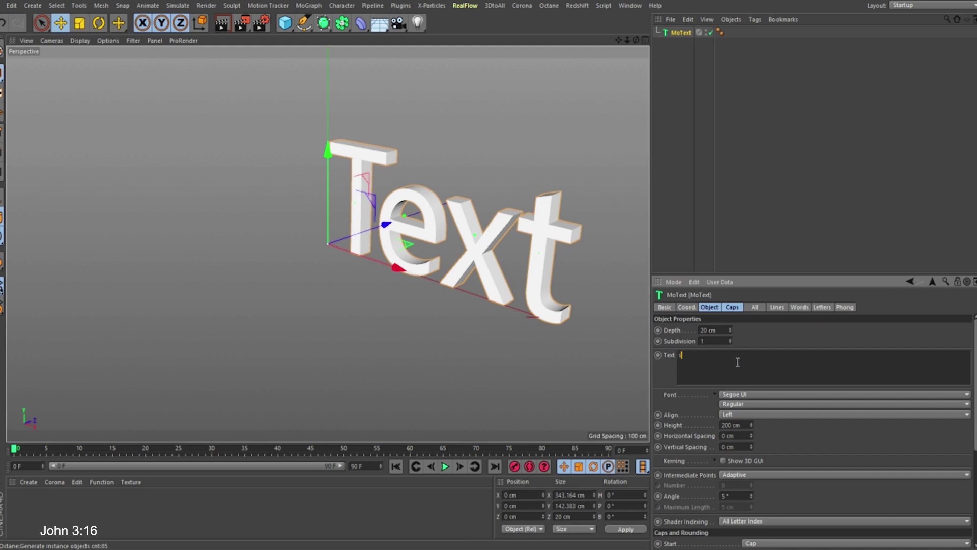
Change the MoText alignment from Left to Middle and orbit around the S to check it.
{"action": "left_click", "coordinate": [742, 414]}
{"action": "left_click", "coordinate": [736, 434]}
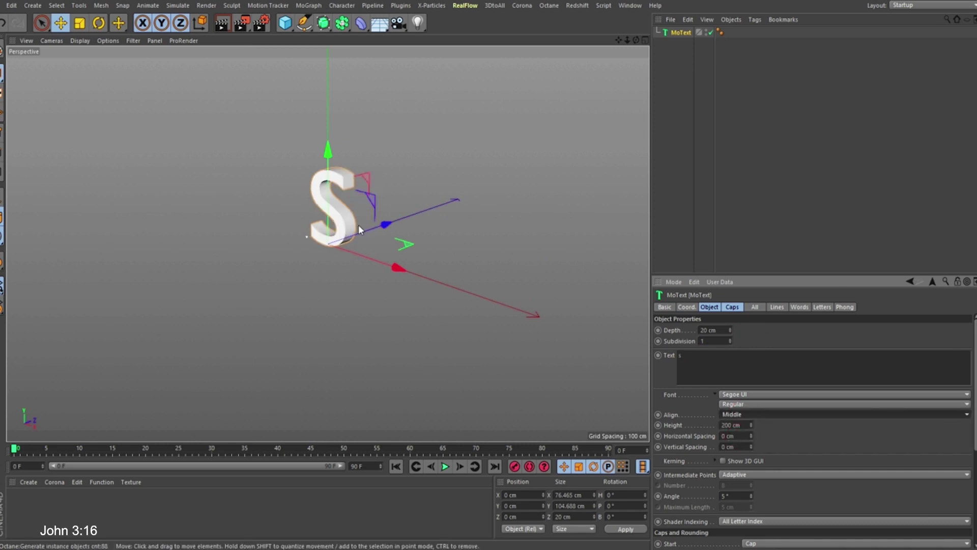
{"action": "left_click_drag", "start_coordinate": [359, 225], "coordinate": [595, 205], "text": "alt"}
{"action": "right_click_drag", "start_coordinate": [287, 175], "coordinate": [341, 200], "text": "alt"}
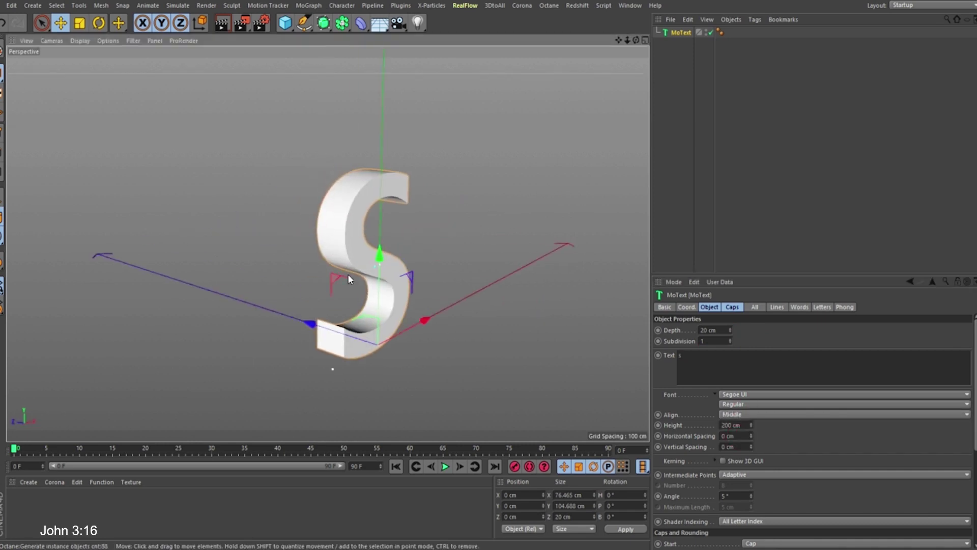
{"action": "left_click_drag", "start_coordinate": [348, 278], "coordinate": [439, 286], "text": "alt"}
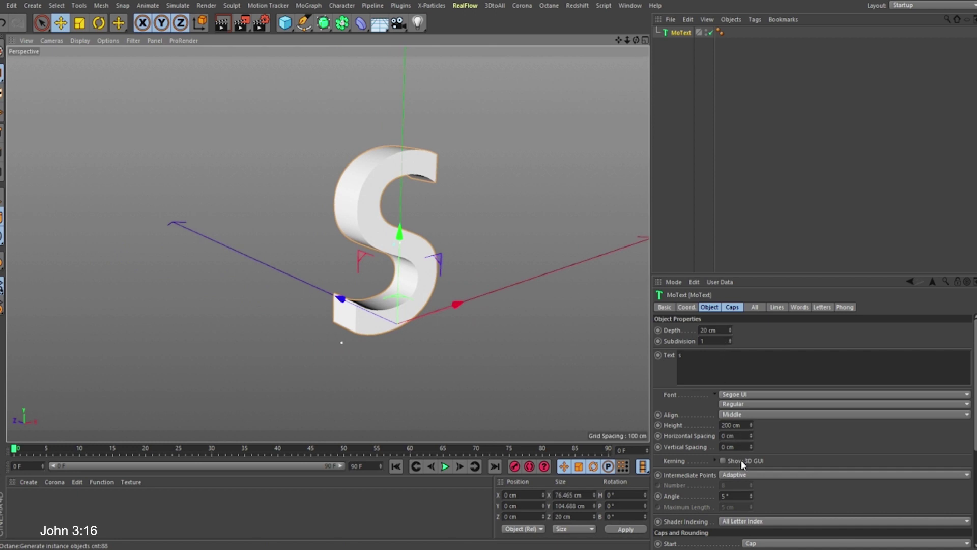
Set both the Start and End caps of the S to Fillet Cap.
{"action": "left_click", "coordinate": [731, 307]}
{"action": "left_click", "coordinate": [751, 330]}
{"action": "left_click", "coordinate": [754, 372]}
{"action": "left_click", "coordinate": [757, 362]}
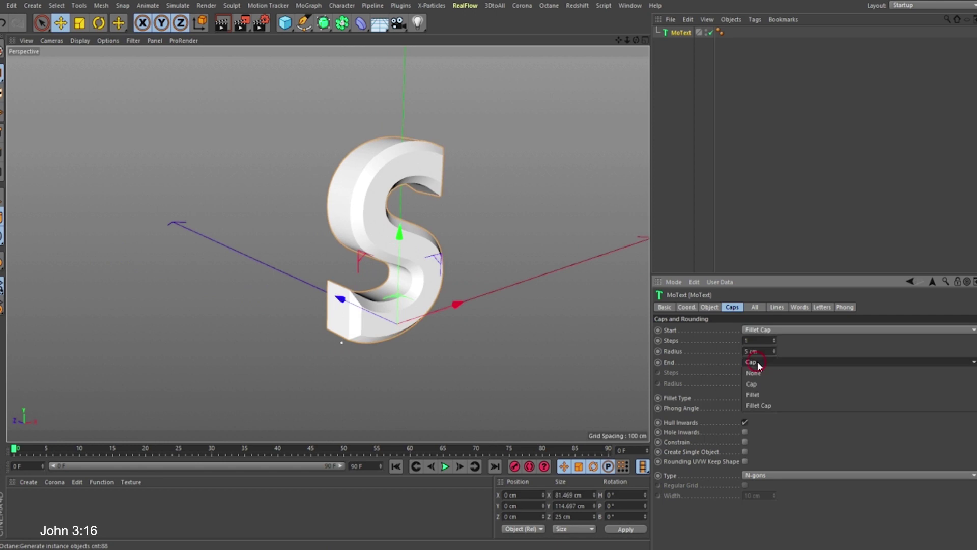
{"action": "left_click", "coordinate": [759, 405]}
Give both fillets a 1 cm radius, with 3 front steps and 4 back steps.
{"action": "left_click", "coordinate": [757, 352]}
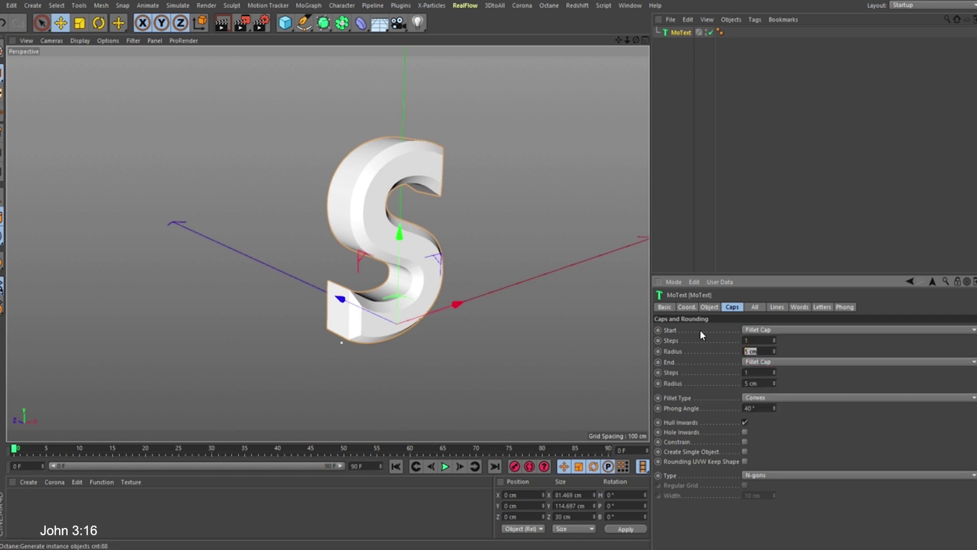
{"action": "type", "text": "1"}
{"action": "key", "text": "Return"}
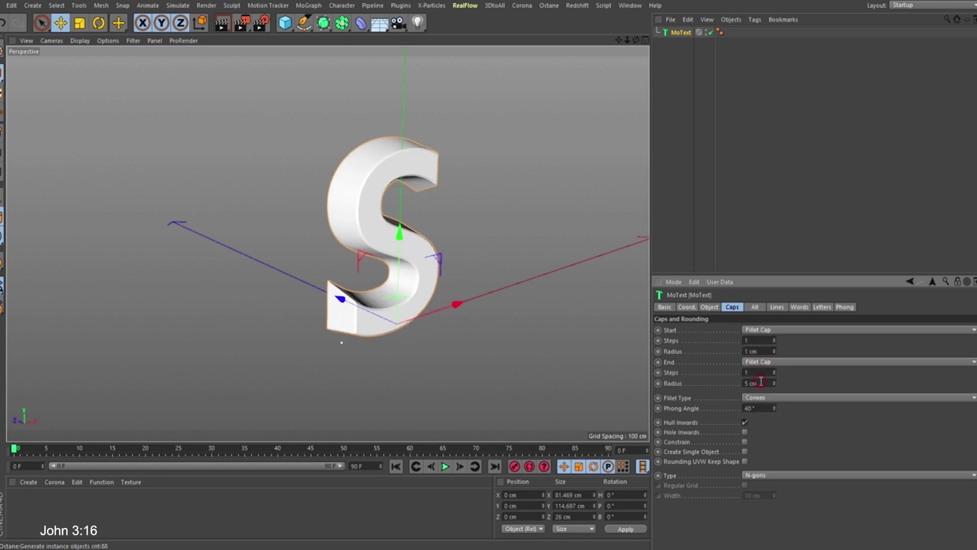
{"action": "left_click", "coordinate": [760, 381]}
{"action": "type", "text": "1"}
{"action": "key", "text": "Return"}
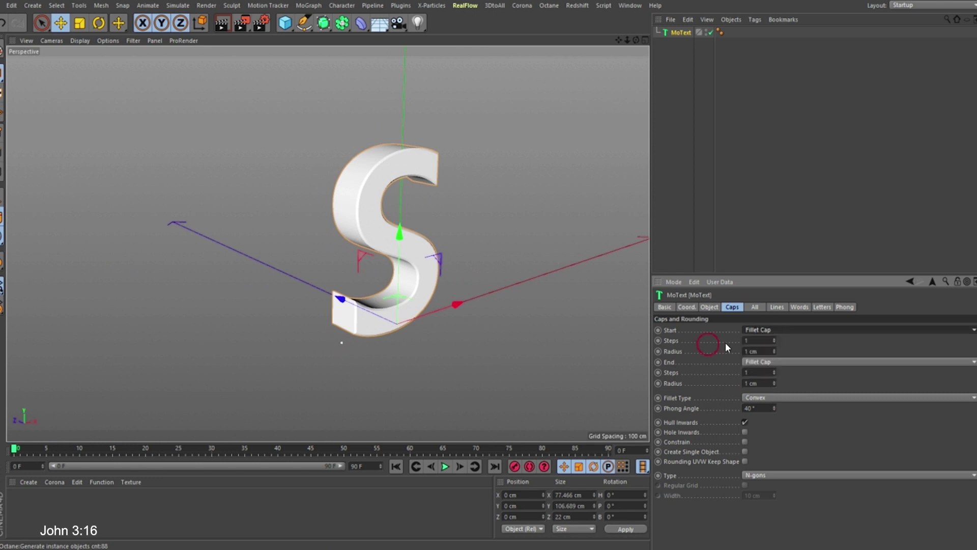
{"action": "left_click", "coordinate": [774, 338]}
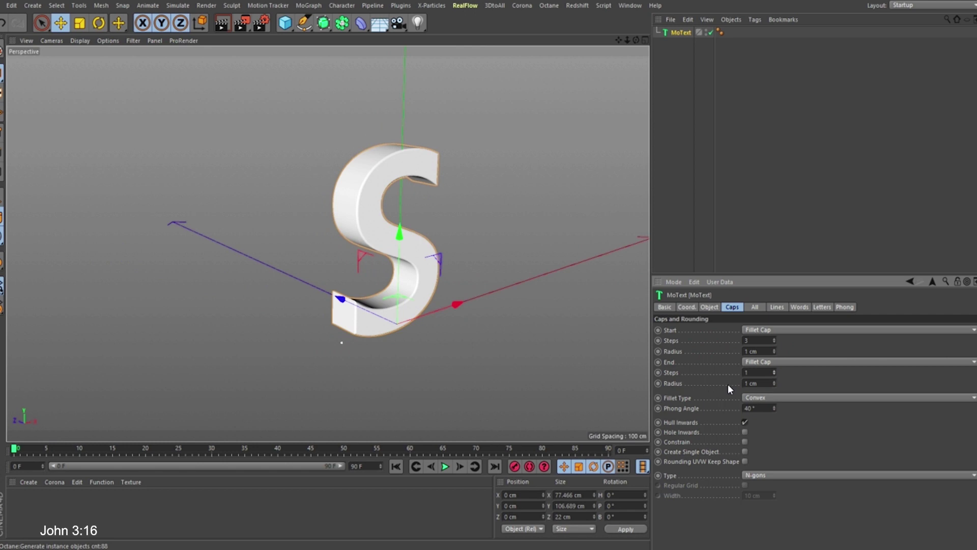
{"action": "left_click", "coordinate": [775, 371]}
{"action": "left_click", "coordinate": [774, 371]}
{"action": "left_click", "coordinate": [775, 371]}
{"action": "mouse_move", "coordinate": [378, 211]}
{"action": "left_mouse_down", "text": "alt"}
{"action": "mouse_move", "coordinate": [487, 231]}
{"action": "mouse_move", "coordinate": [378, 188]}
{"action": "mouse_move", "coordinate": [372, 220]}
{"action": "mouse_move", "coordinate": [299, 186]}
{"action": "left_mouse_up", "text": "alt"}
{"action": "scroll", "coordinate": [374, 186], "scroll_direction": "up", "scroll_amount": 3}
{"action": "scroll", "coordinate": [374, 187], "scroll_direction": "down", "scroll_amount": 3}
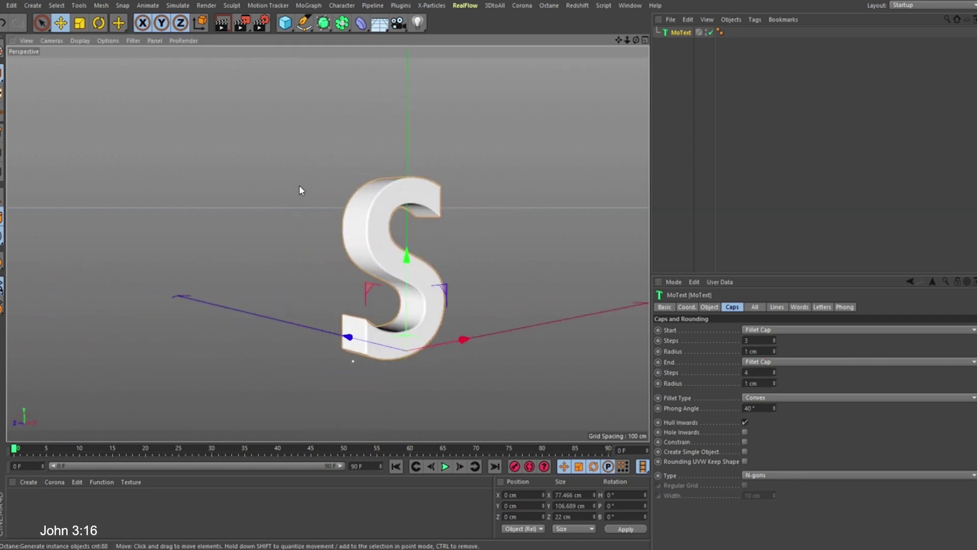
Switch to Gouraud Shading (Lines) and orbit around the S to inspect its filleted edges.
{"action": "key", "text": "n"}
{"action": "key", "text": "b"}
{"action": "left_click_drag", "start_coordinate": [392, 230], "coordinate": [325, 211], "text": "alt"}
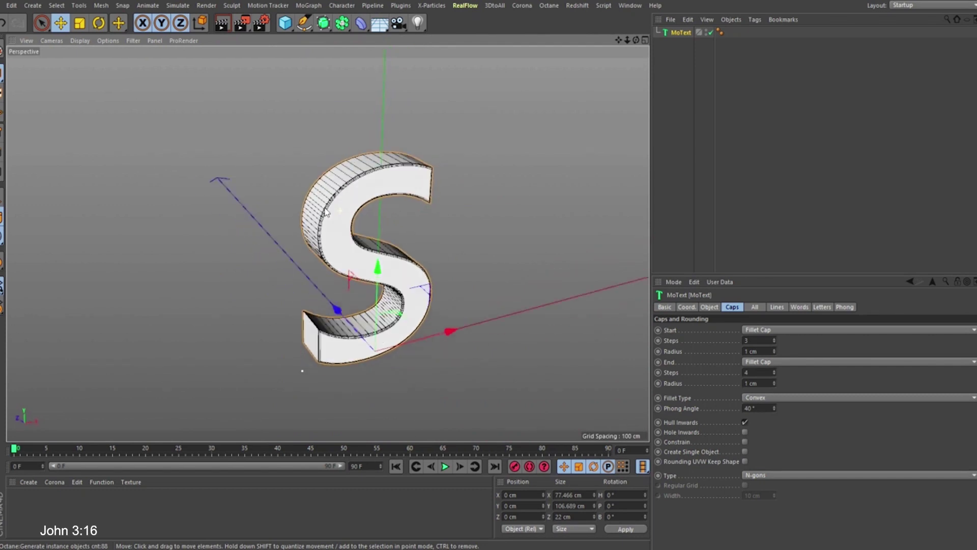
{"action": "scroll", "coordinate": [325, 210], "scroll_direction": "up", "scroll_amount": 3}
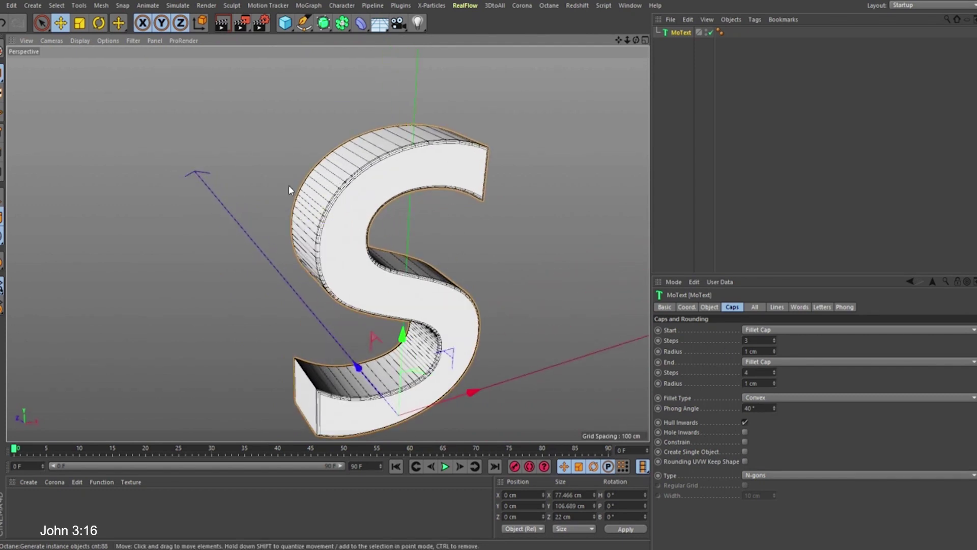
{"action": "left_click_drag", "start_coordinate": [426, 240], "coordinate": [246, 251], "text": "alt"}
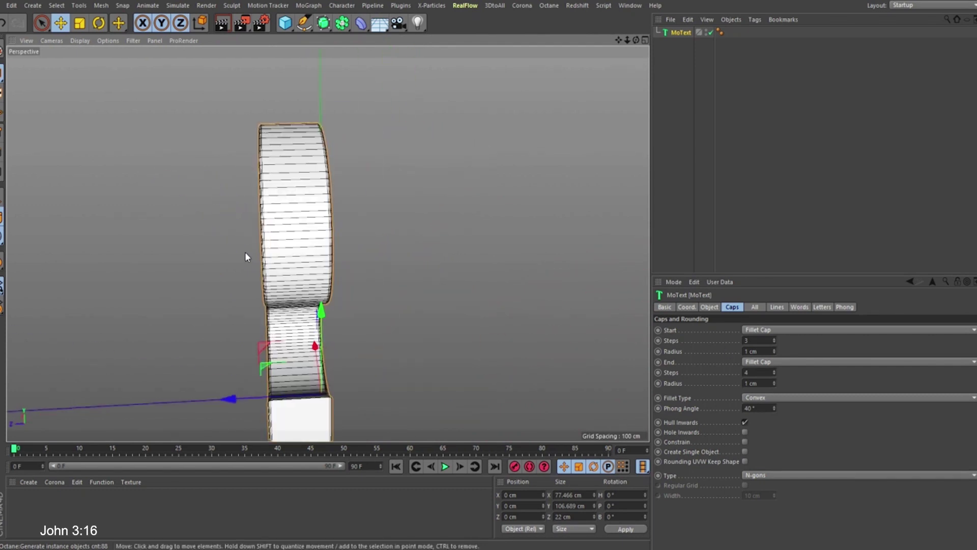
{"action": "left_click_drag", "start_coordinate": [317, 260], "coordinate": [204, 252], "text": "alt"}
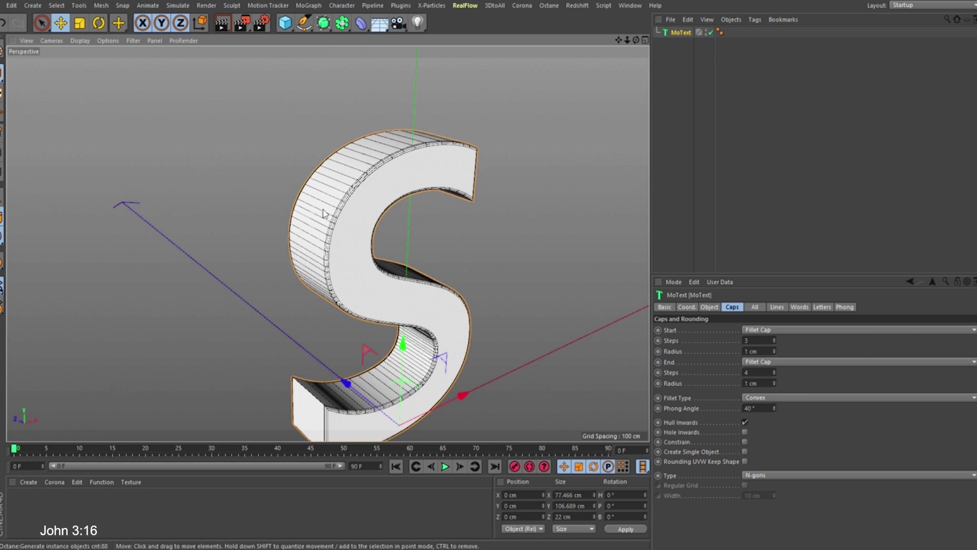
{"action": "scroll", "coordinate": [319, 201], "scroll_direction": "up", "scroll_amount": 3}
{"action": "scroll", "coordinate": [318, 201], "scroll_direction": "down", "scroll_amount": 3}
{"action": "left_click_drag", "start_coordinate": [312, 229], "coordinate": [368, 225], "text": "alt"}
{"action": "scroll", "coordinate": [318, 208], "scroll_direction": "up", "scroll_amount": 2}
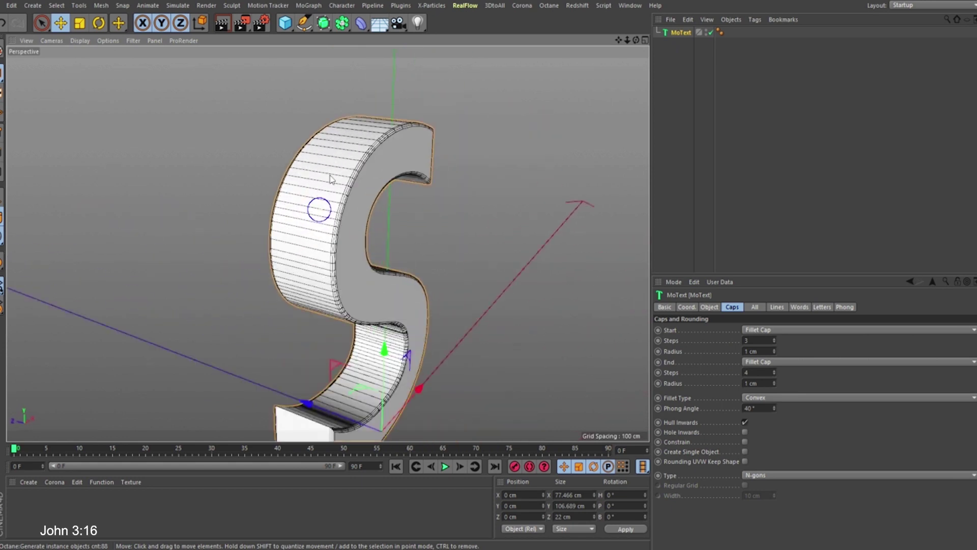
{"action": "scroll", "coordinate": [319, 207], "scroll_direction": "down", "scroll_amount": 3}
Set the MoText extrusion subdivision to 5.
{"action": "left_click", "coordinate": [709, 307]}
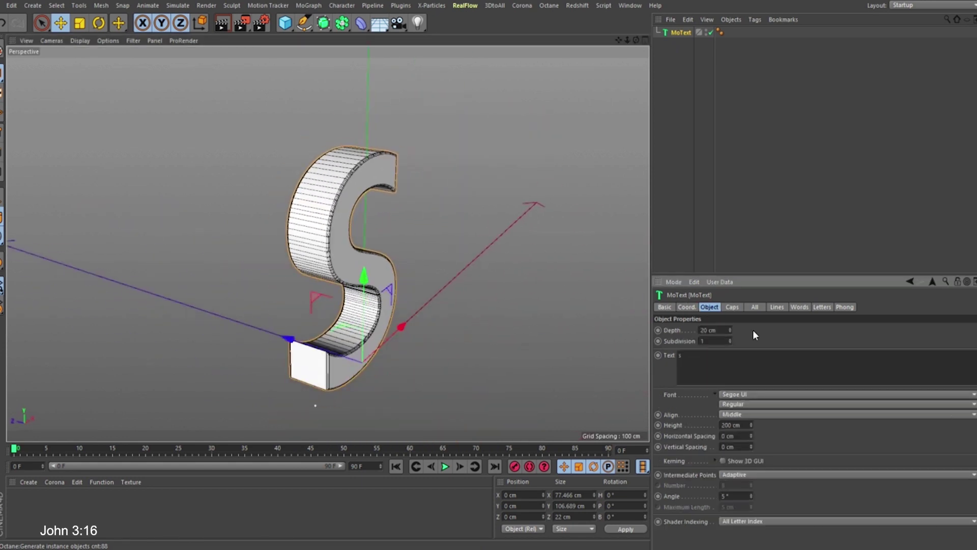
{"action": "left_click_drag", "start_coordinate": [731, 341], "coordinate": [731, 342]}
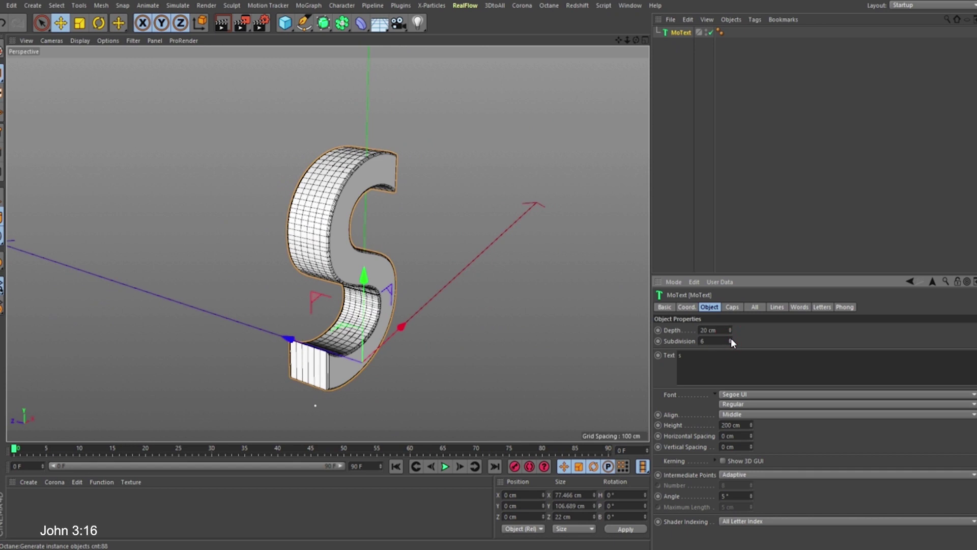
{"action": "left_click", "coordinate": [731, 343]}
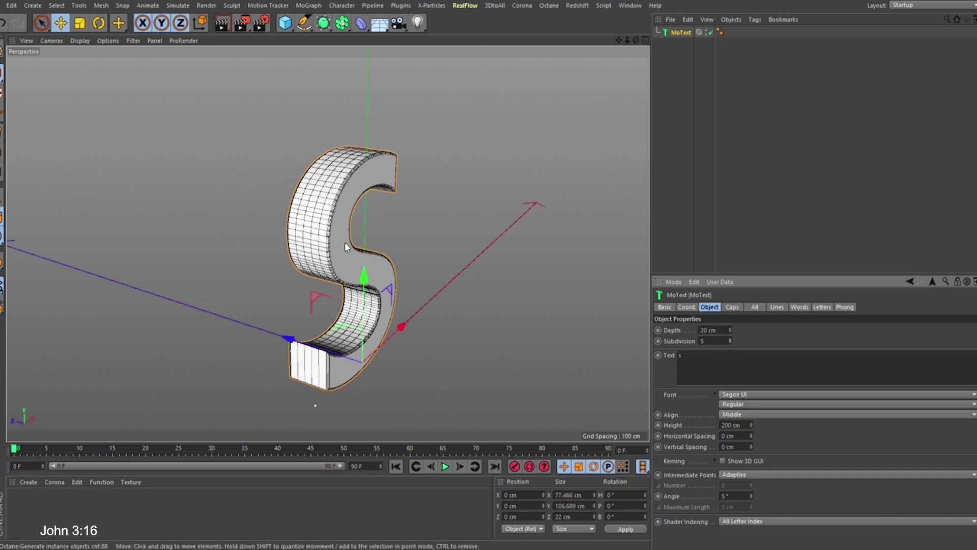
{"action": "left_click_drag", "start_coordinate": [329, 220], "coordinate": [203, 235], "text": "alt"}
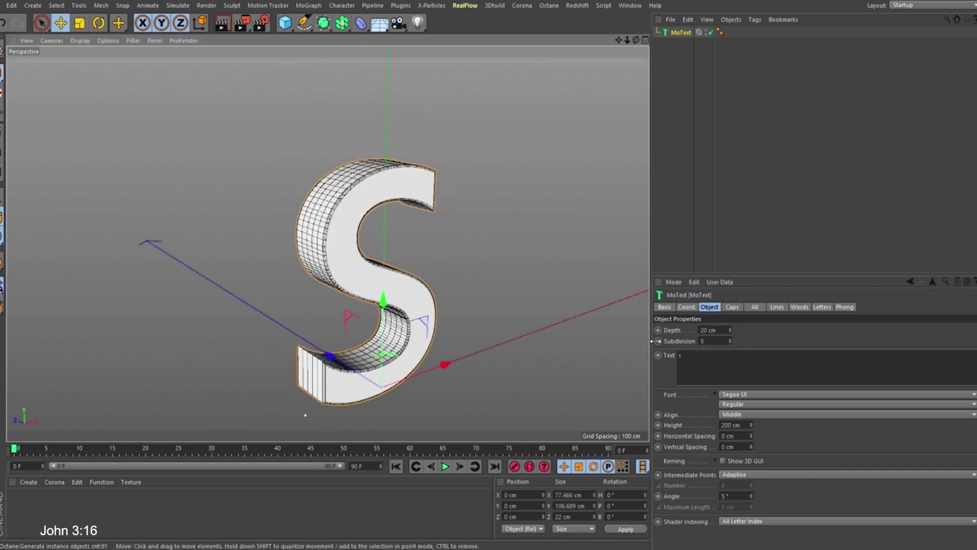
Set intermediate points to Uniform with a count of 5.
{"action": "left_click", "coordinate": [732, 475]}
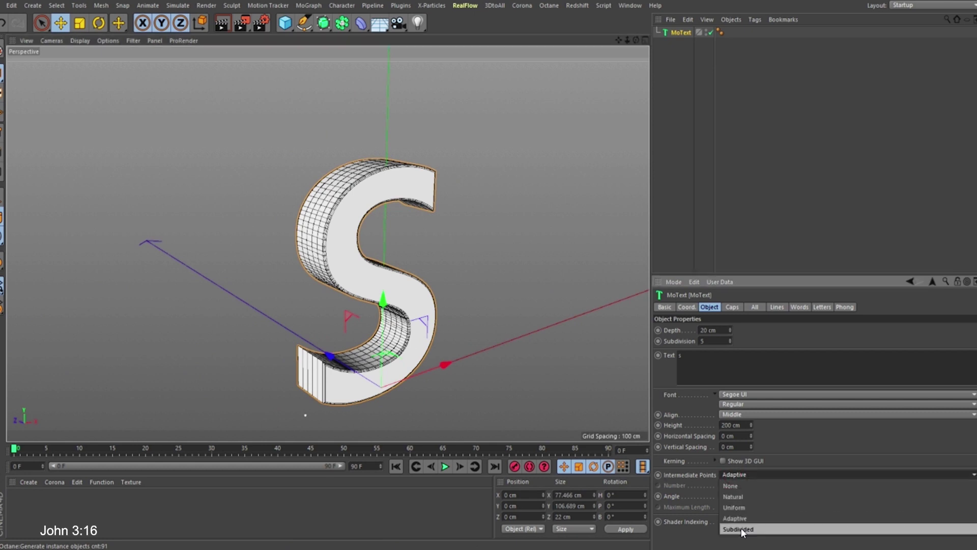
{"action": "left_click", "coordinate": [734, 508]}
{"action": "left_click", "coordinate": [737, 484]}
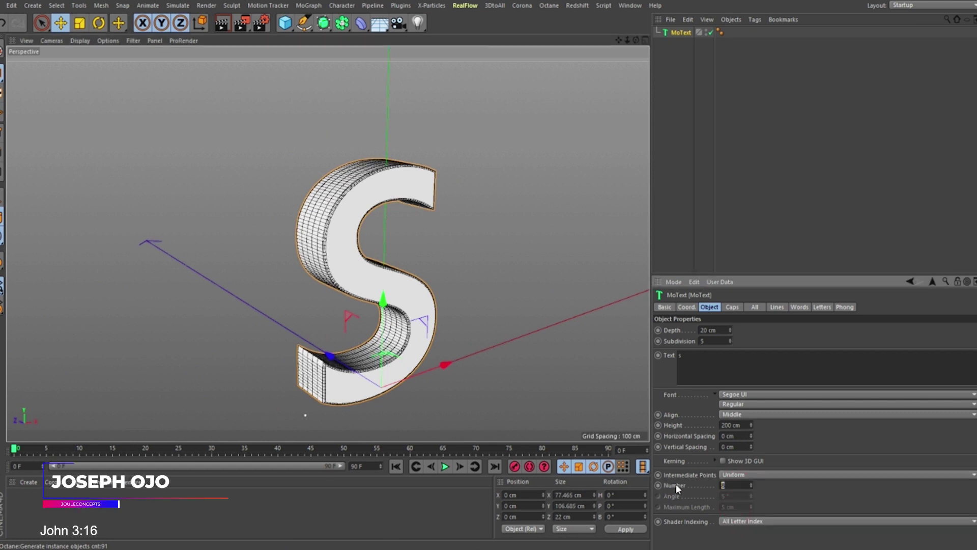
{"action": "type", "text": "5"}
{"action": "key", "text": "Return"}
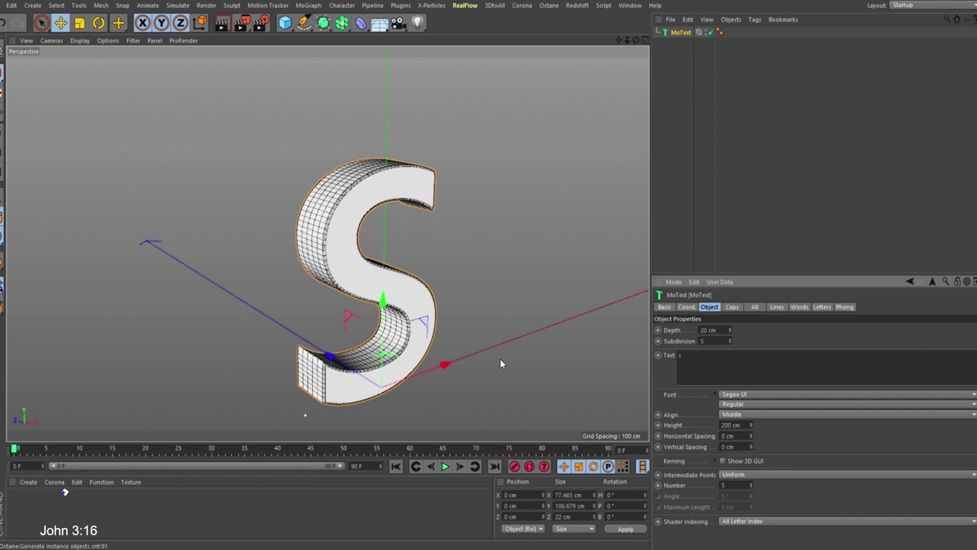
Make the S caps use Quadrangles laid out on a Regular Grid.
{"action": "left_click", "coordinate": [733, 308]}
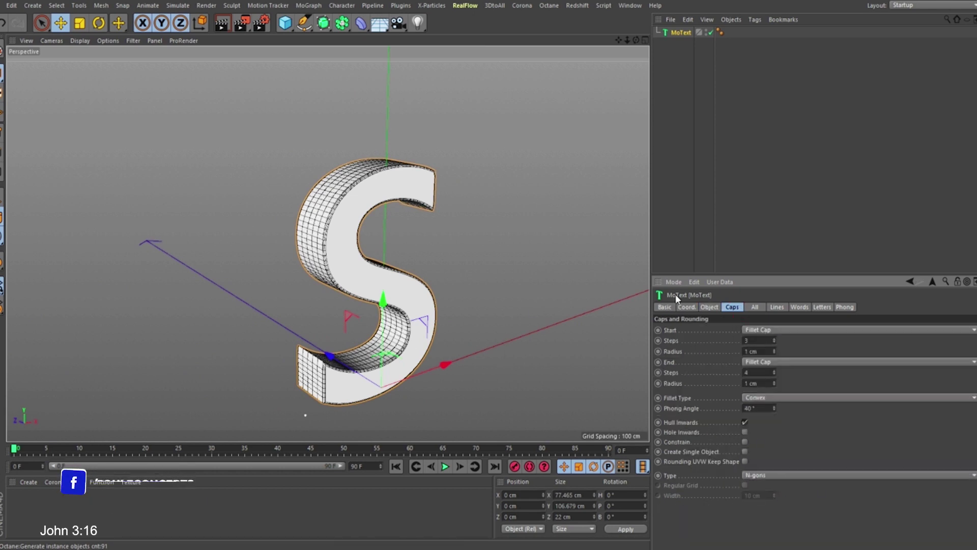
{"action": "left_click", "coordinate": [751, 475]}
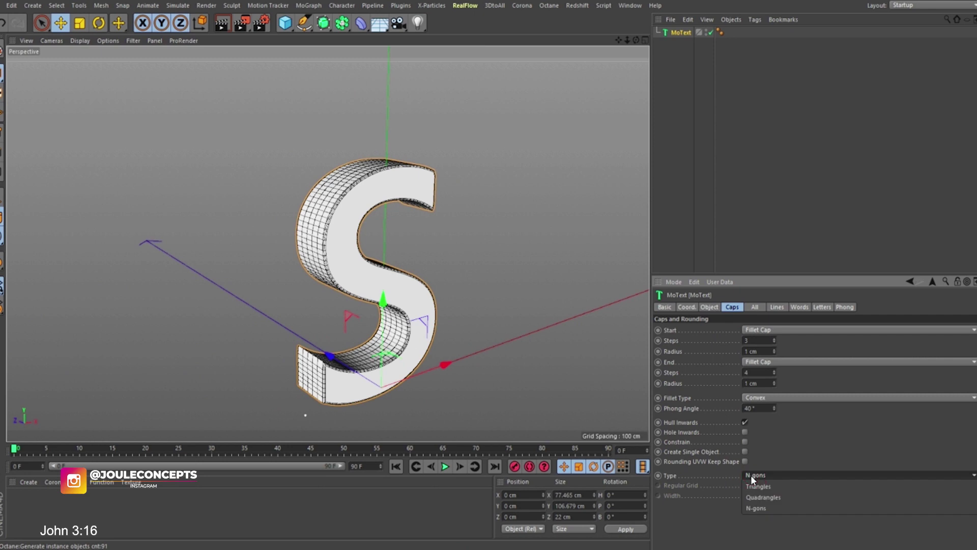
{"action": "left_click", "coordinate": [758, 499]}
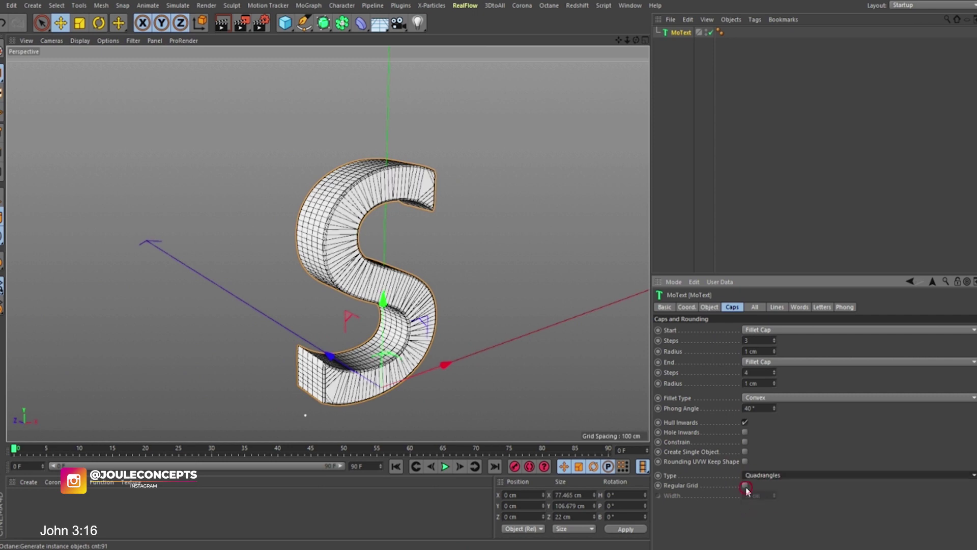
{"action": "left_click", "coordinate": [745, 485]}
{"action": "left_click_drag", "start_coordinate": [408, 319], "coordinate": [390, 307], "text": "alt"}
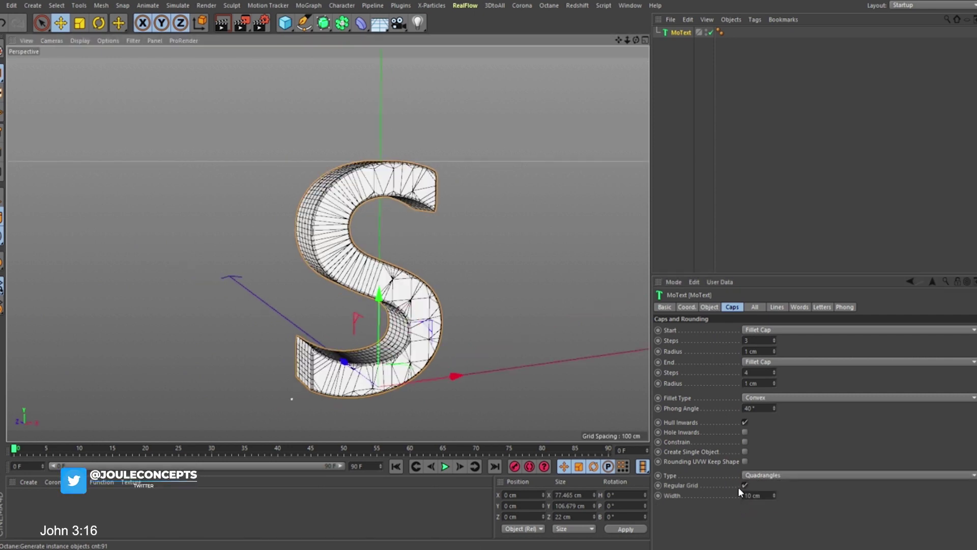
Set the cap regular grid width to 3 cm.
{"action": "left_click_drag", "start_coordinate": [766, 496], "coordinate": [696, 491]}
{"action": "type", "text": "5"}
{"action": "key", "text": "Return"}
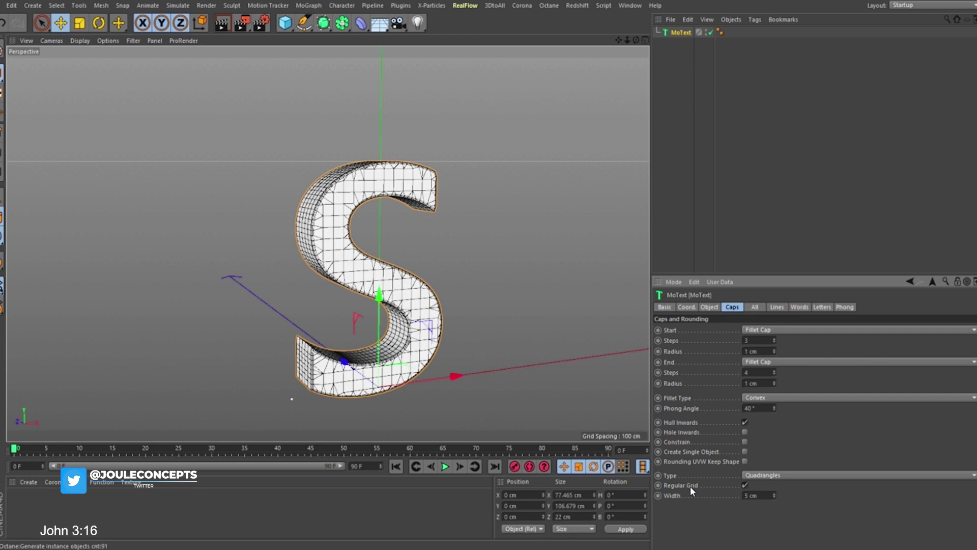
{"action": "right_click_drag", "start_coordinate": [291, 209], "coordinate": [384, 195], "text": "alt"}
{"action": "left_click_drag", "start_coordinate": [384, 196], "coordinate": [439, 236], "text": "alt"}
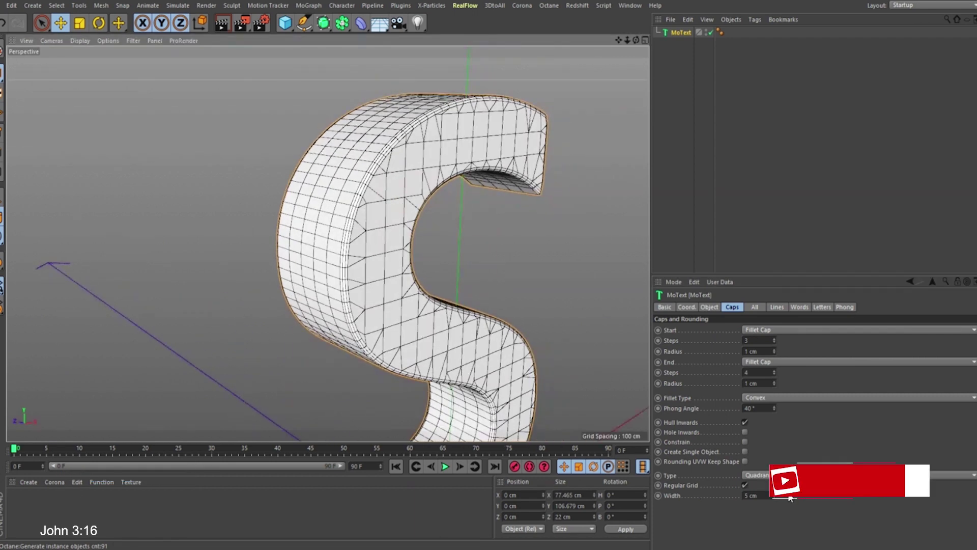
{"action": "double_click", "coordinate": [760, 495]}
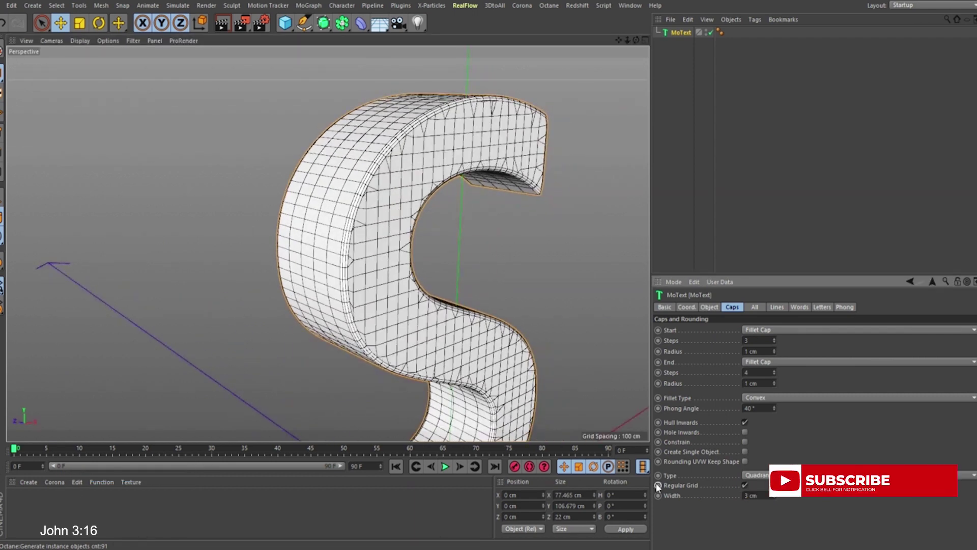
{"action": "right_click_drag", "start_coordinate": [405, 222], "coordinate": [343, 240], "text": "alt"}
{"action": "left_click_drag", "start_coordinate": [343, 240], "coordinate": [421, 222], "text": "alt"}
{"action": "right_click_drag", "start_coordinate": [420, 223], "coordinate": [479, 244], "text": "alt"}
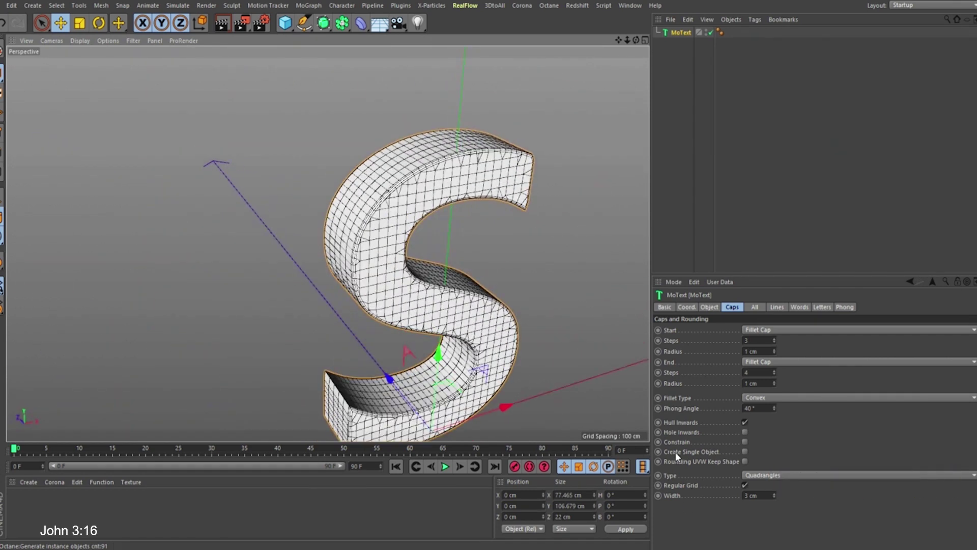
Enable Create Single Object on the MoText, then deselect it.
{"action": "left_click", "coordinate": [745, 451]}
{"action": "left_click_drag", "start_coordinate": [452, 253], "coordinate": [338, 153], "text": "alt"}
{"action": "right_click_drag", "start_coordinate": [376, 174], "coordinate": [380, 175], "text": "alt"}
{"action": "middle_click_drag", "start_coordinate": [438, 223], "coordinate": [387, 203], "text": "alt"}
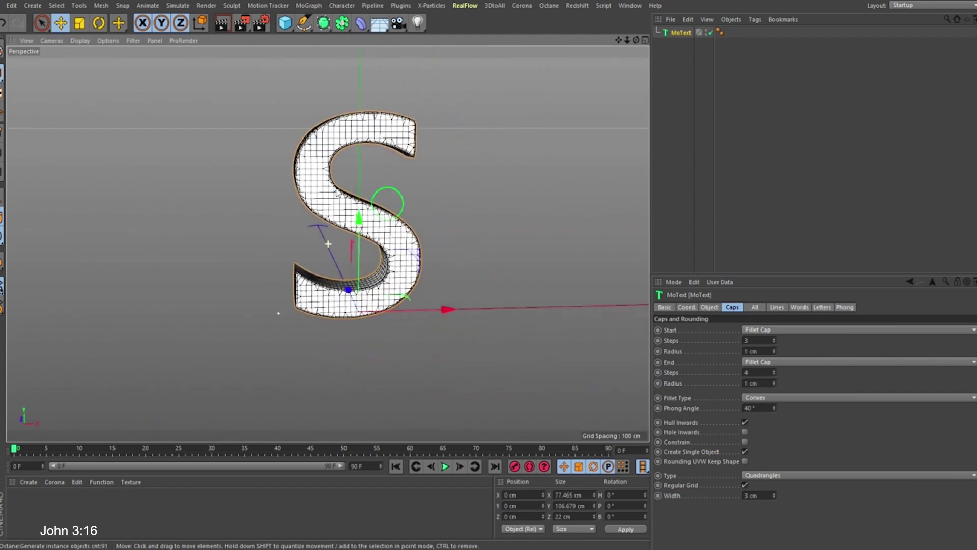
{"action": "left_click_drag", "start_coordinate": [352, 193], "coordinate": [311, 142], "text": "alt"}
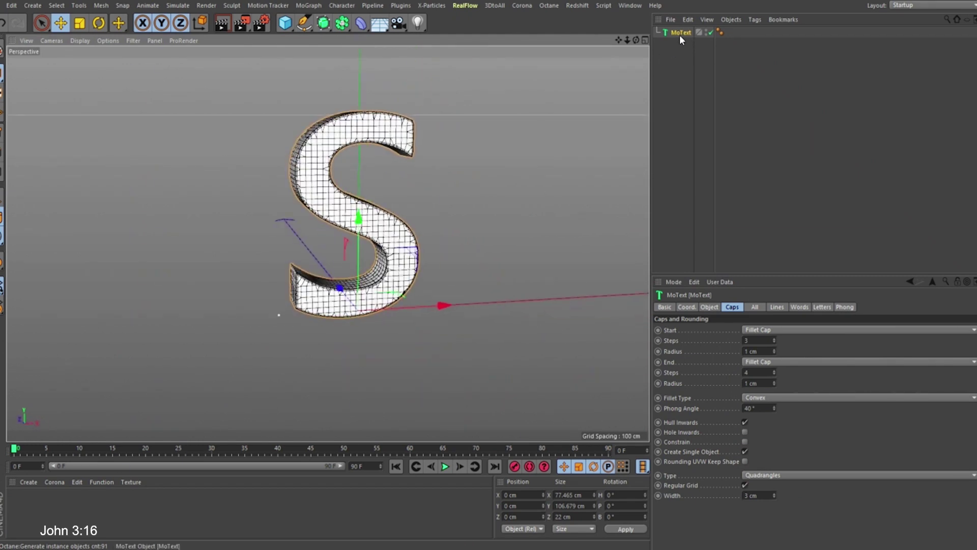
{"action": "left_click", "coordinate": [680, 62]}
Add a Sphere, shrink its radius to about 5.5 cm, and move it up beside the S.
{"action": "left_click", "coordinate": [285, 23]}
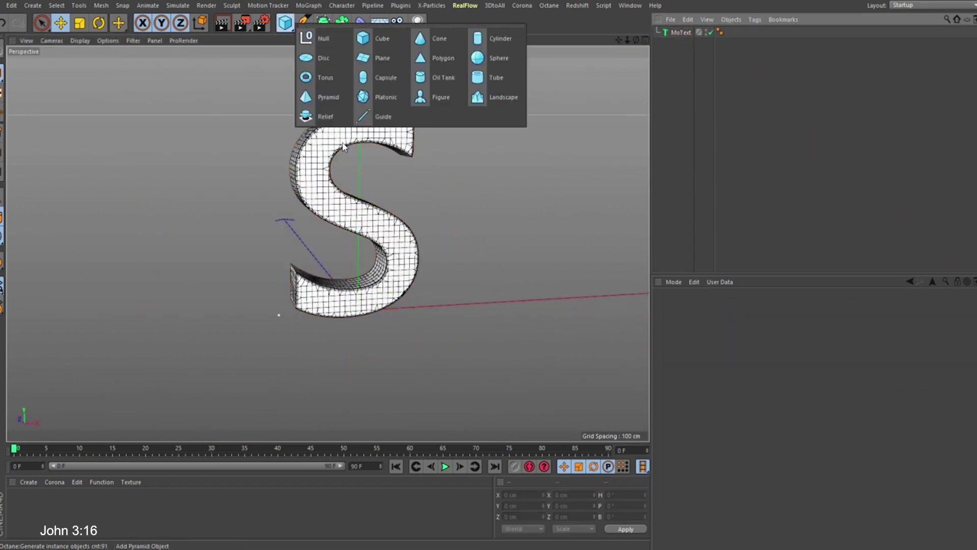
{"action": "left_click", "coordinate": [491, 58]}
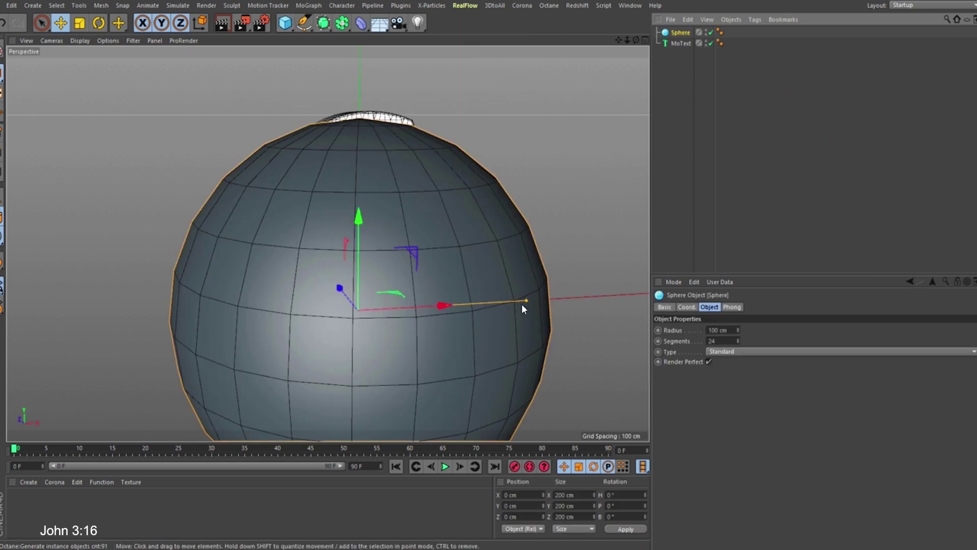
{"action": "left_click_drag", "start_coordinate": [522, 305], "coordinate": [353, 246]}
{"action": "left_click_drag", "start_coordinate": [439, 252], "coordinate": [468, 246]}
{"action": "left_click_drag", "start_coordinate": [408, 258], "coordinate": [465, 274], "text": "alt"}
{"action": "left_click_drag", "start_coordinate": [361, 241], "coordinate": [472, 236]}
{"action": "left_click", "coordinate": [285, 23]}
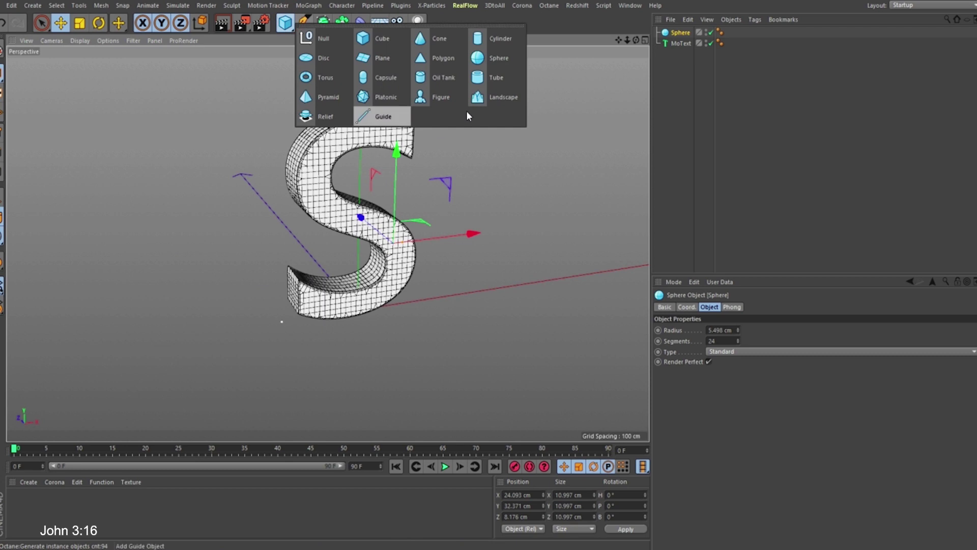
In the Right view, move the sphere along Z relative to the S.
{"action": "left_click", "coordinate": [766, 147]}
{"action": "left_click", "coordinate": [762, 141]}
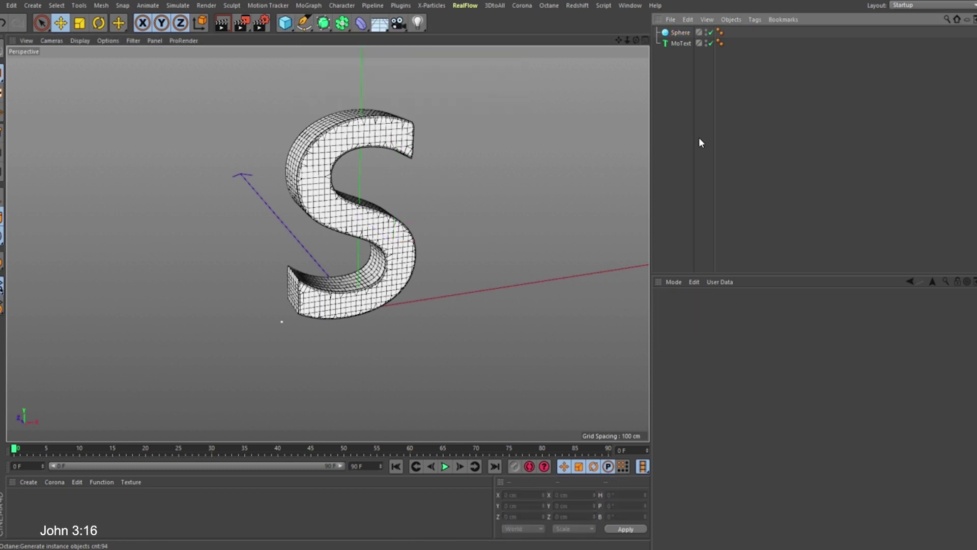
{"action": "left_click", "coordinate": [705, 41]}
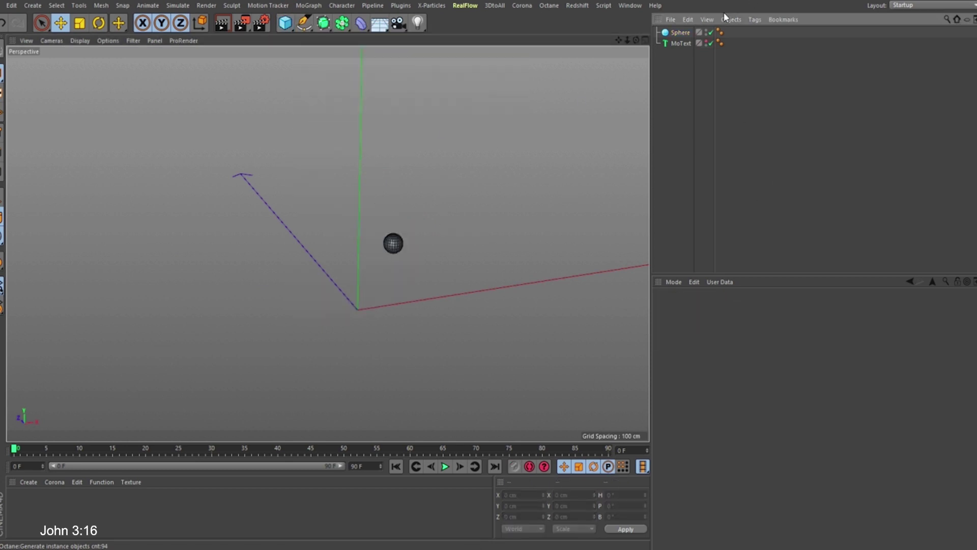
{"action": "left_click", "coordinate": [705, 40]}
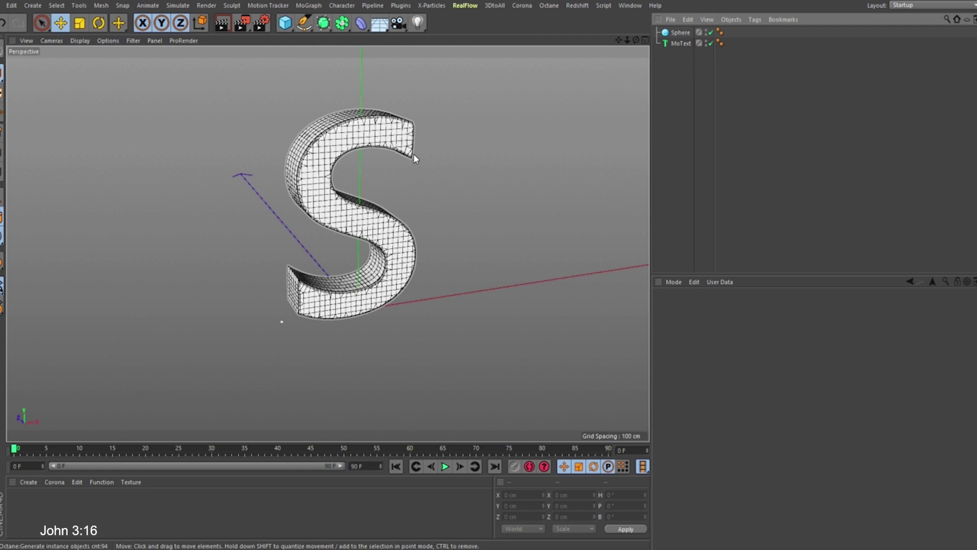
{"action": "key", "text": "F3"}
{"action": "scroll", "coordinate": [519, 132], "scroll_direction": "up", "scroll_amount": 5}
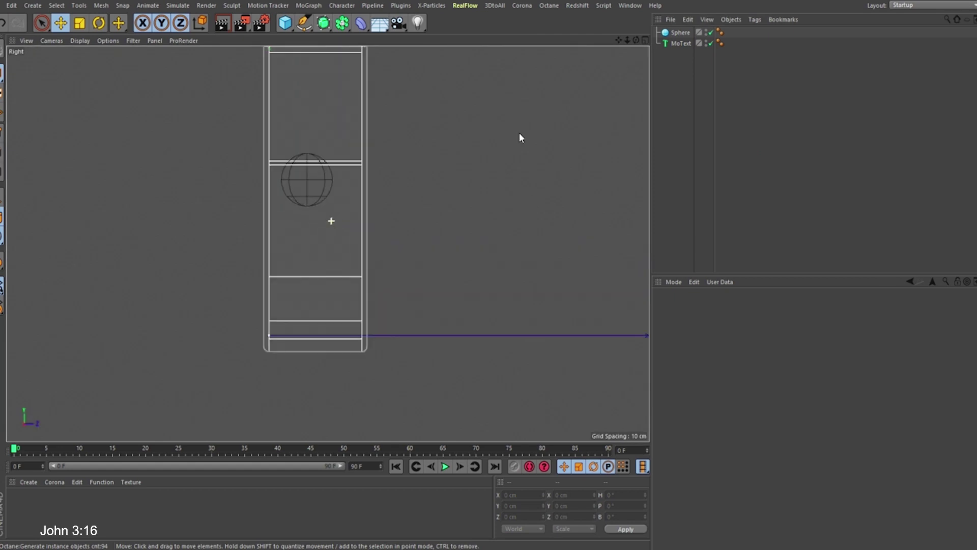
{"action": "scroll", "coordinate": [422, 240], "scroll_direction": "down", "scroll_amount": 4}
{"action": "scroll", "coordinate": [382, 231], "scroll_direction": "up", "scroll_amount": 3}
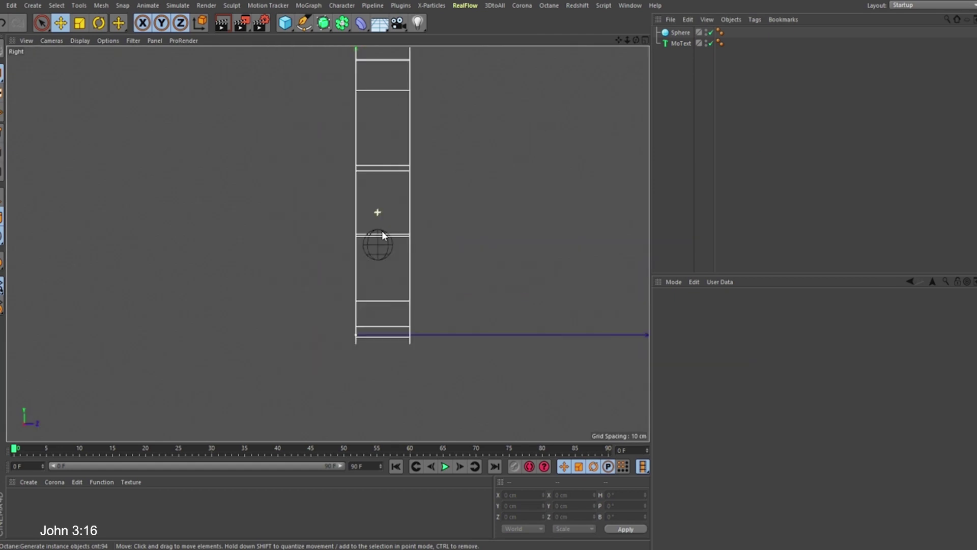
{"action": "left_click", "coordinate": [681, 44]}
{"action": "left_click", "coordinate": [681, 33]}
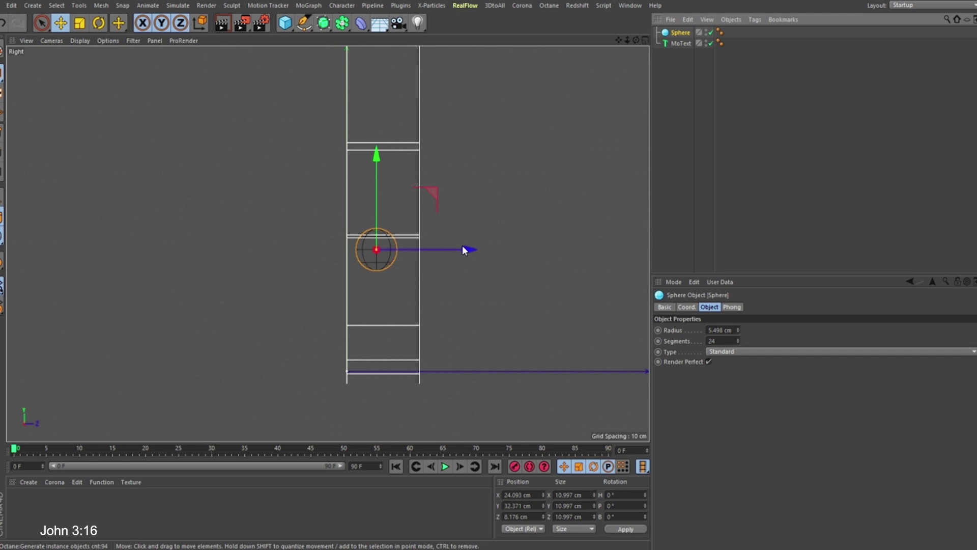
{"action": "left_click_drag", "start_coordinate": [464, 249], "coordinate": [479, 254]}
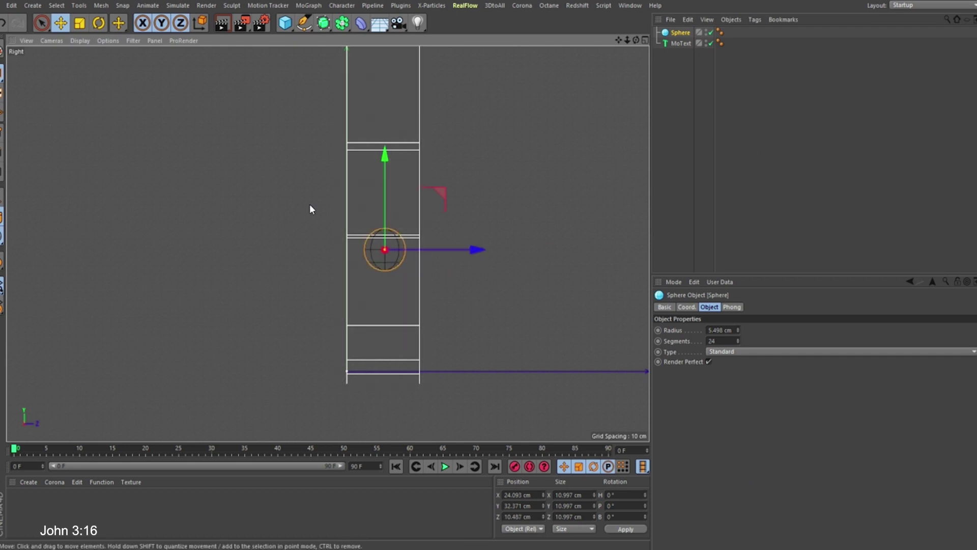
In the Front view, shrink the sphere to a 2.804 cm radius.
{"action": "key", "text": "F4"}
{"action": "scroll", "coordinate": [316, 216], "scroll_direction": "up", "scroll_amount": 8}
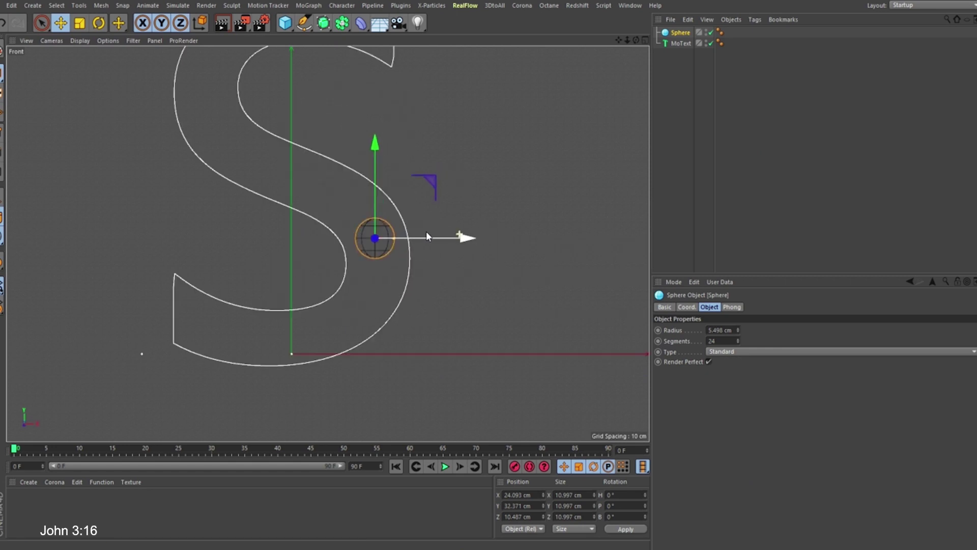
{"action": "left_click_drag", "start_coordinate": [393, 237], "coordinate": [383, 239]}
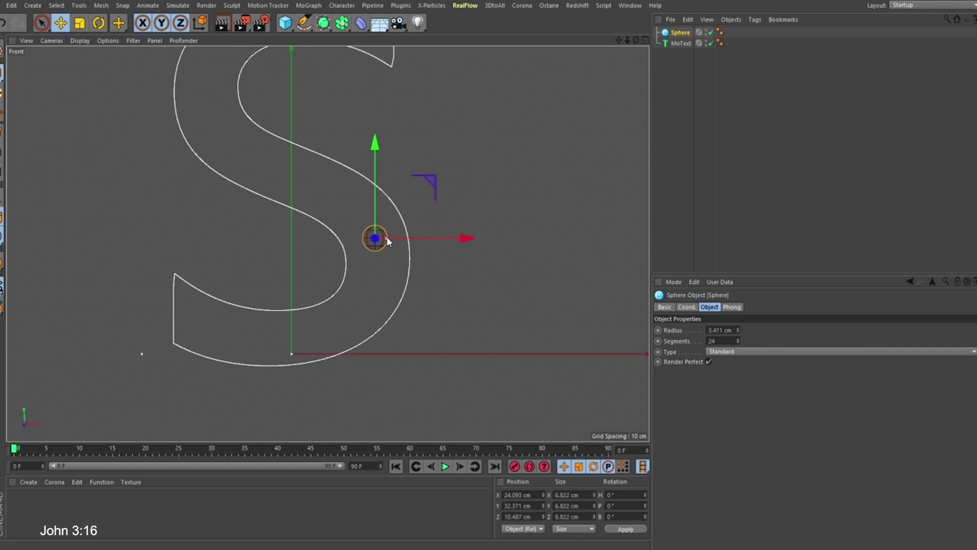
{"action": "left_click_drag", "start_coordinate": [386, 239], "coordinate": [385, 238]}
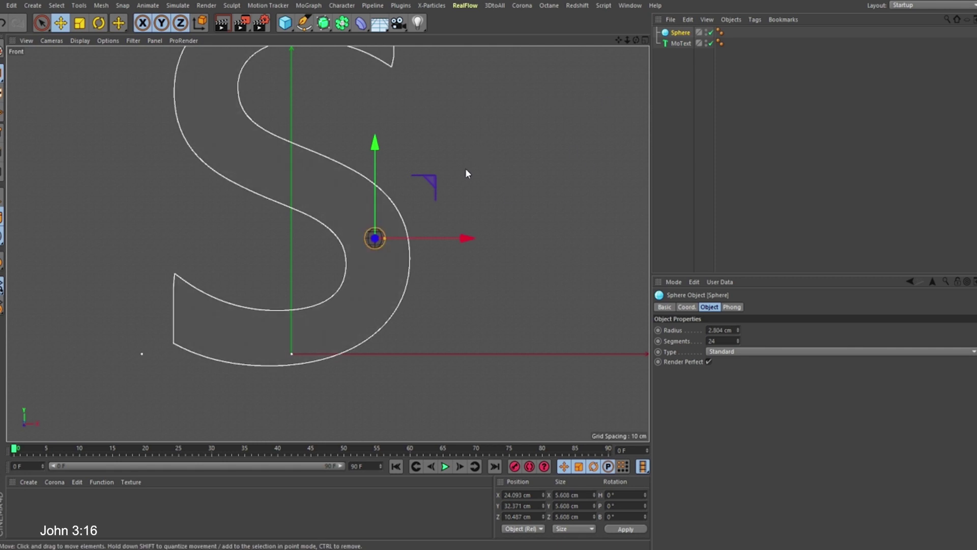
{"action": "key", "text": "F1"}
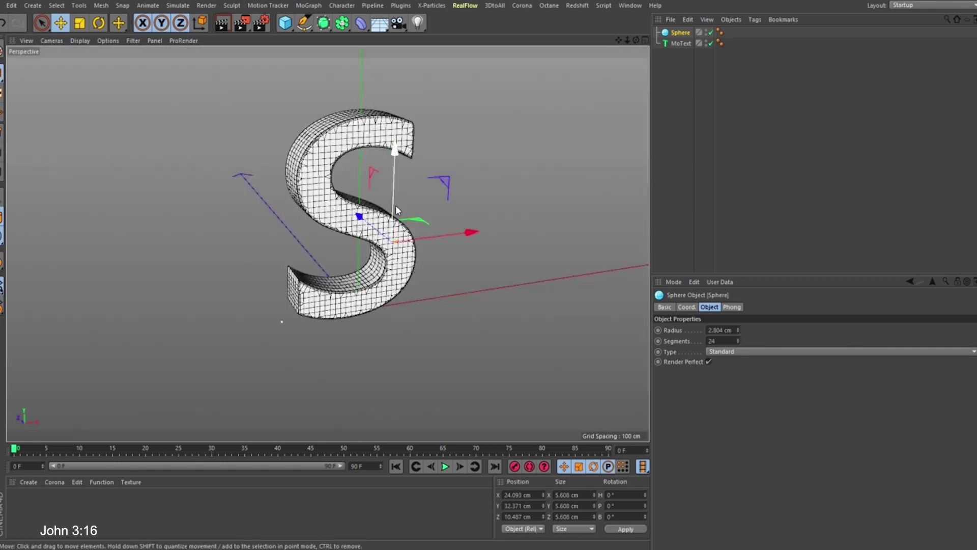
Hide the S and add a MoGraph Cloner to the scene.
{"action": "left_click", "coordinate": [706, 42]}
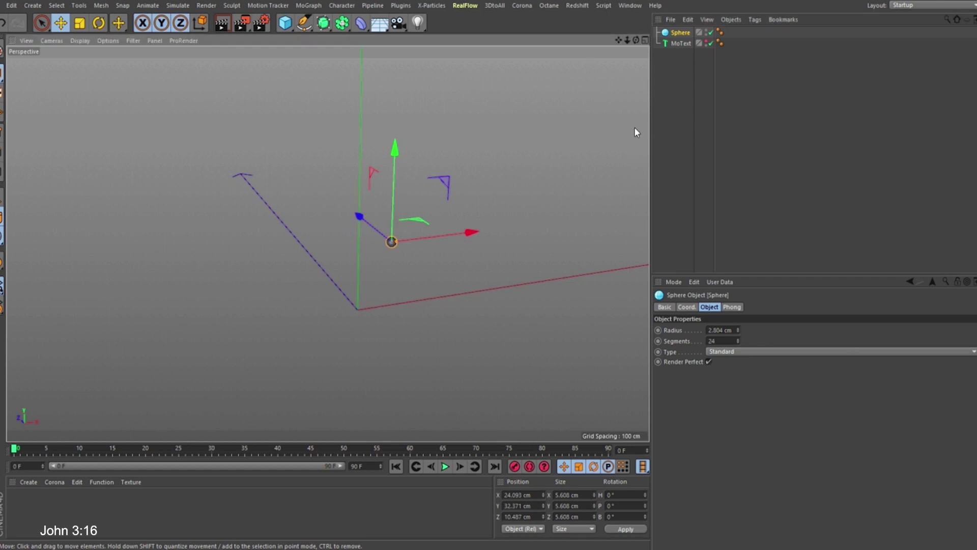
{"action": "left_click", "coordinate": [680, 33]}
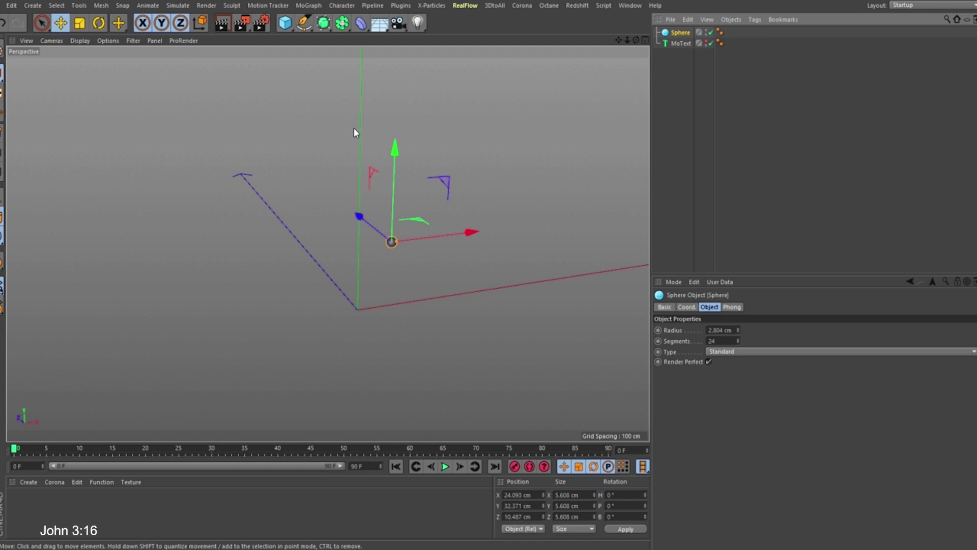
{"action": "left_click", "coordinate": [309, 5]}
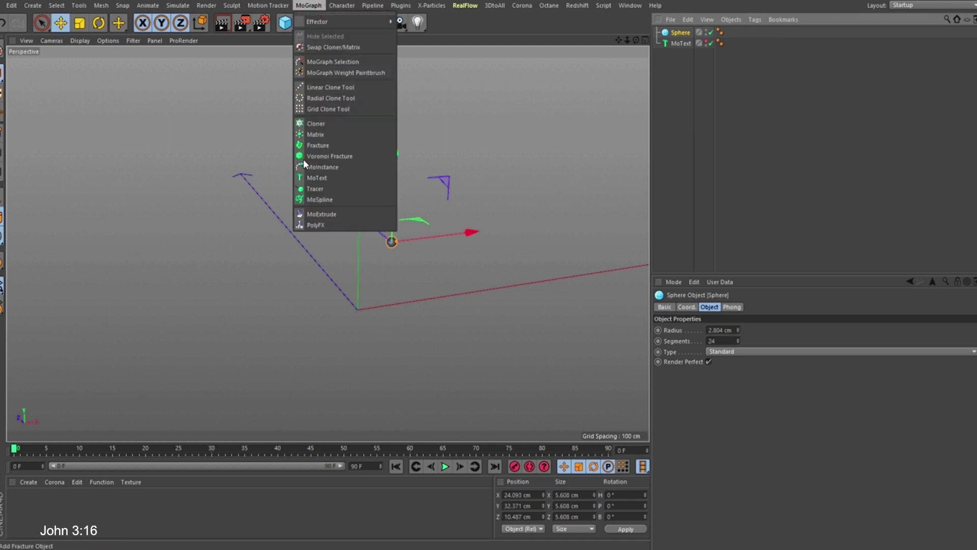
{"action": "left_click", "coordinate": [318, 125]}
{"action": "scroll", "coordinate": [360, 224], "scroll_direction": "up", "scroll_amount": 4}
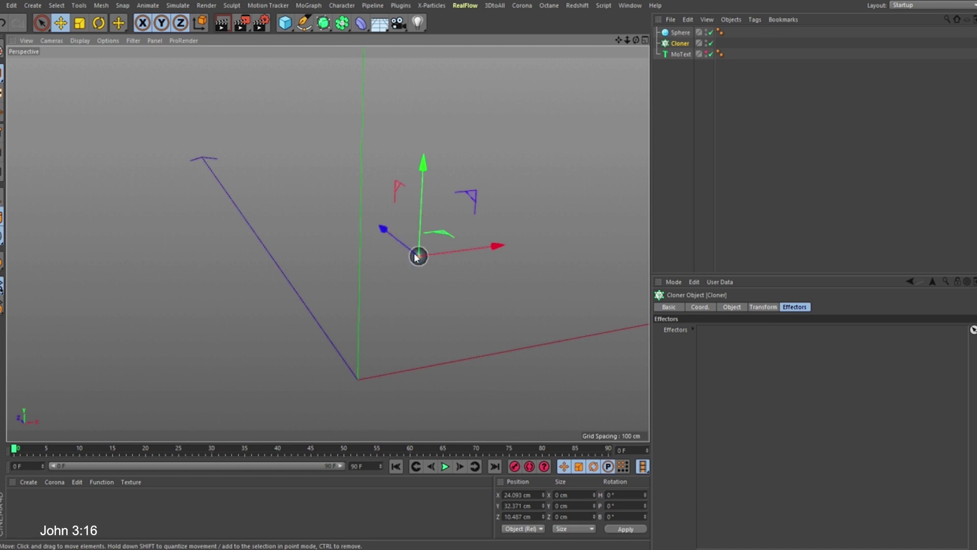
{"action": "mouse_move", "coordinate": [419, 254]}
{"action": "right_mouse_down", "text": "alt"}
{"action": "mouse_move", "coordinate": [424, 189]}
{"action": "mouse_move", "coordinate": [430, 252]}
{"action": "right_mouse_up", "text": "alt"}
{"action": "left_click_drag", "start_coordinate": [429, 251], "coordinate": [461, 335], "text": "alt"}
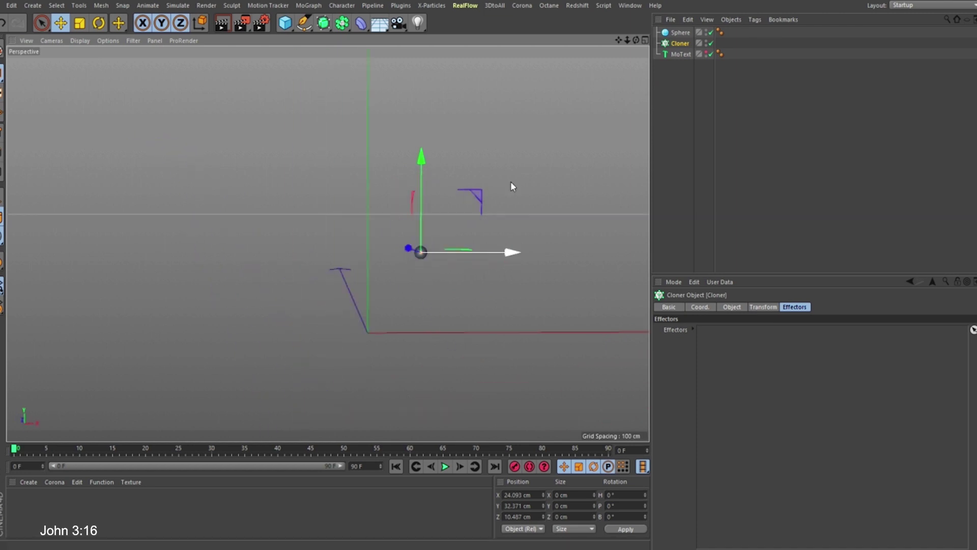
Parent the Sphere under the Cloner so three clones stack vertically.
{"action": "left_click_drag", "start_coordinate": [678, 35], "coordinate": [680, 44]}
{"action": "mouse_move", "coordinate": [374, 277]}
{"action": "left_mouse_down", "text": "alt"}
{"action": "mouse_move", "coordinate": [454, 288]}
{"action": "mouse_move", "coordinate": [374, 264]}
{"action": "mouse_move", "coordinate": [377, 256]}
{"action": "left_mouse_up", "text": "alt"}
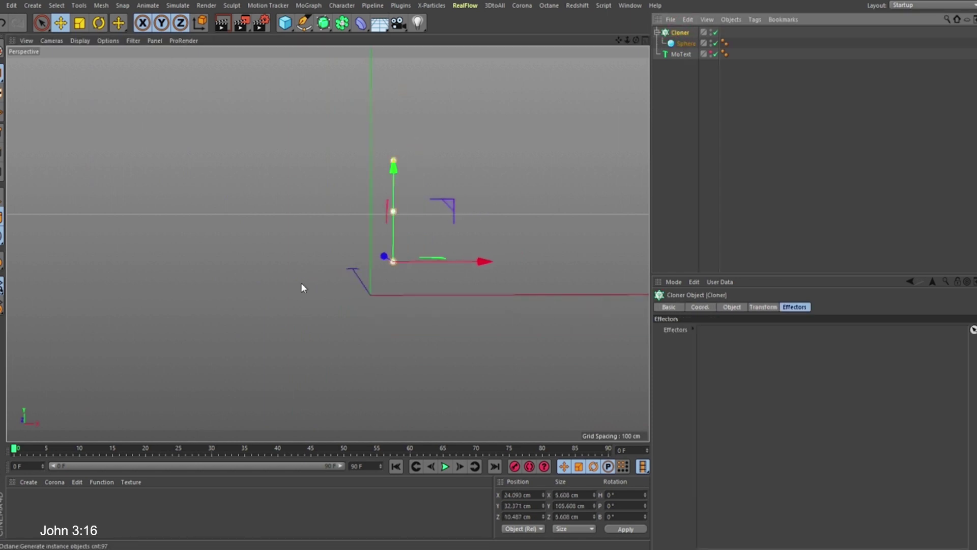
{"action": "left_click_drag", "start_coordinate": [402, 316], "coordinate": [398, 279], "text": "alt"}
{"action": "middle_click_drag", "start_coordinate": [399, 276], "coordinate": [397, 279], "text": "alt"}
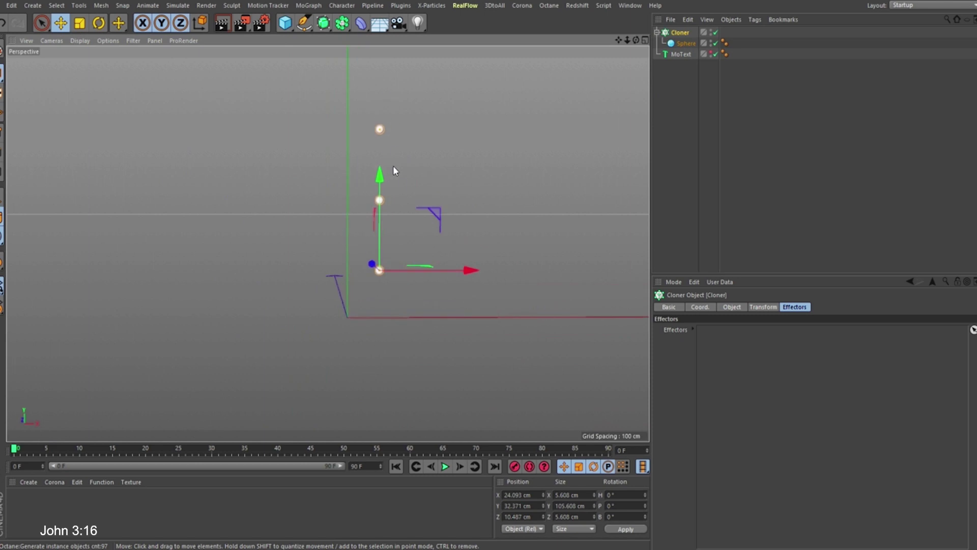
Set the Cloner's P.Y spacing to 0 cm so the clones overlap.
{"action": "left_click", "coordinate": [728, 308]}
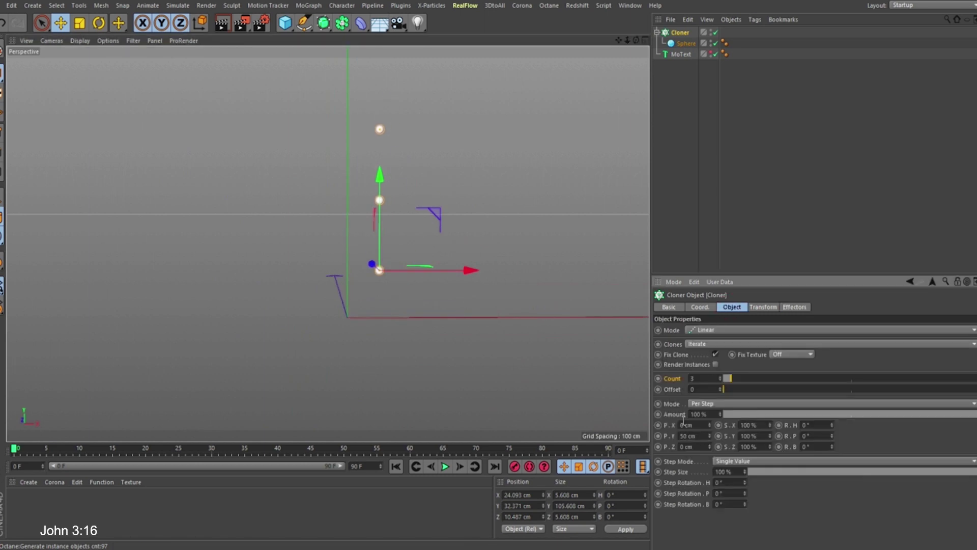
{"action": "left_click_drag", "start_coordinate": [700, 436], "coordinate": [672, 436]}
{"action": "type", "text": "0"}
{"action": "key", "text": "Return"}
Set the scene end frame to 150 F and extend the visible timeline to 150.
{"action": "double_click", "coordinate": [356, 466]}
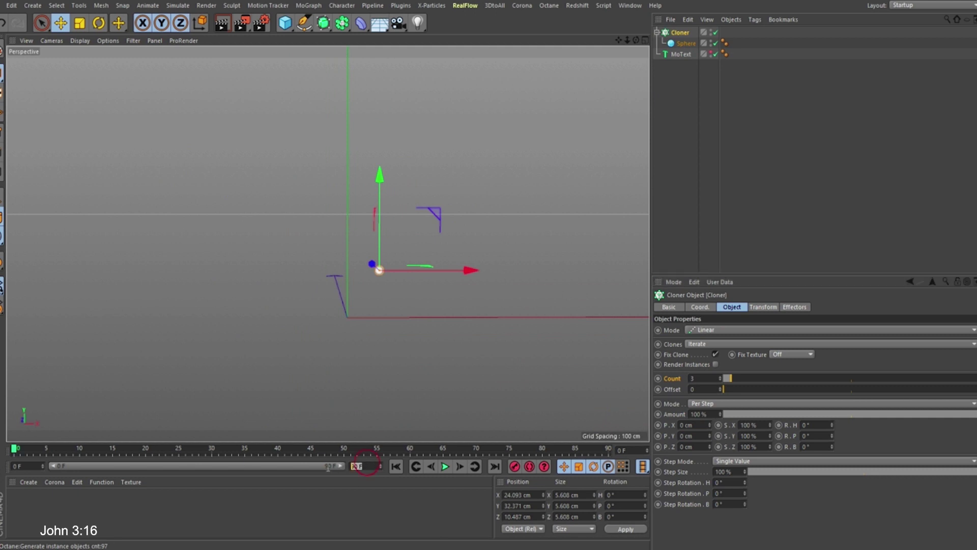
{"action": "type", "text": "150"}
{"action": "key", "text": "Return"}
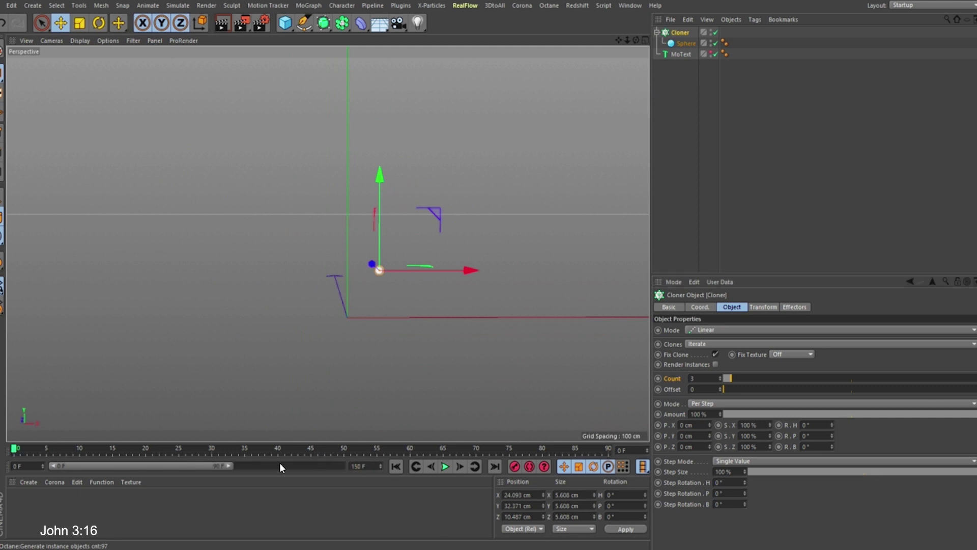
{"action": "left_click_drag", "start_coordinate": [229, 466], "coordinate": [368, 471]}
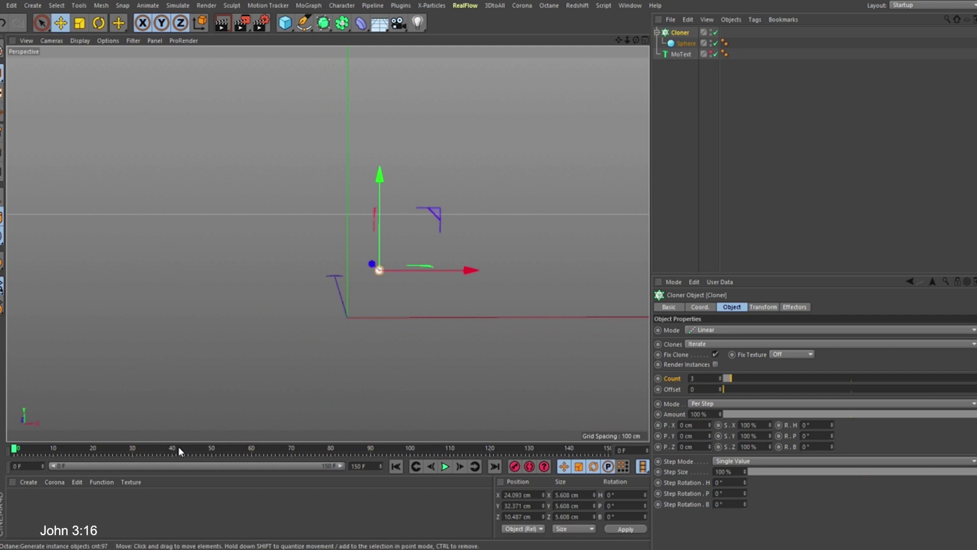
Keyframe the clone Count at 0 on frame 0 and 500 on frame 120.
{"action": "left_click_drag", "start_coordinate": [732, 378], "coordinate": [702, 380]}
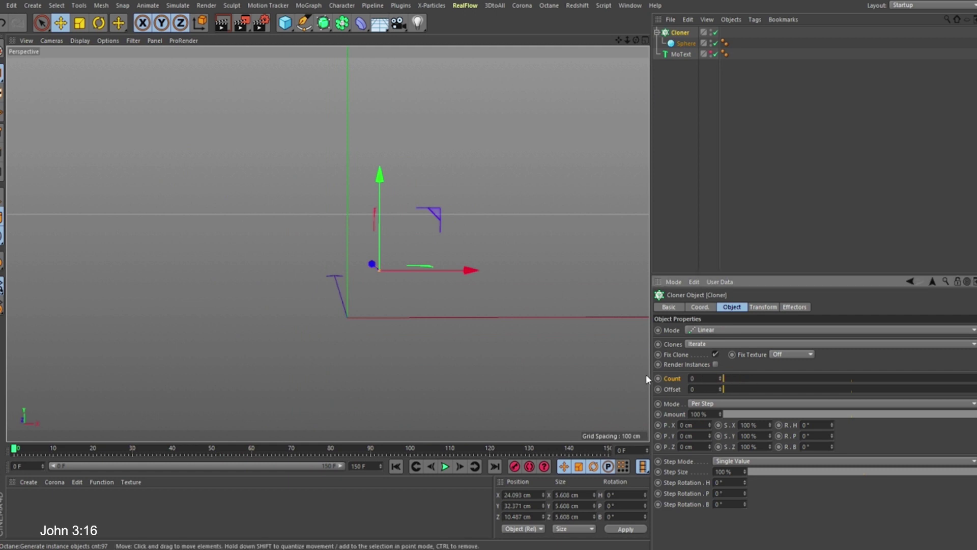
{"action": "left_click", "coordinate": [658, 378], "text": "ctrl"}
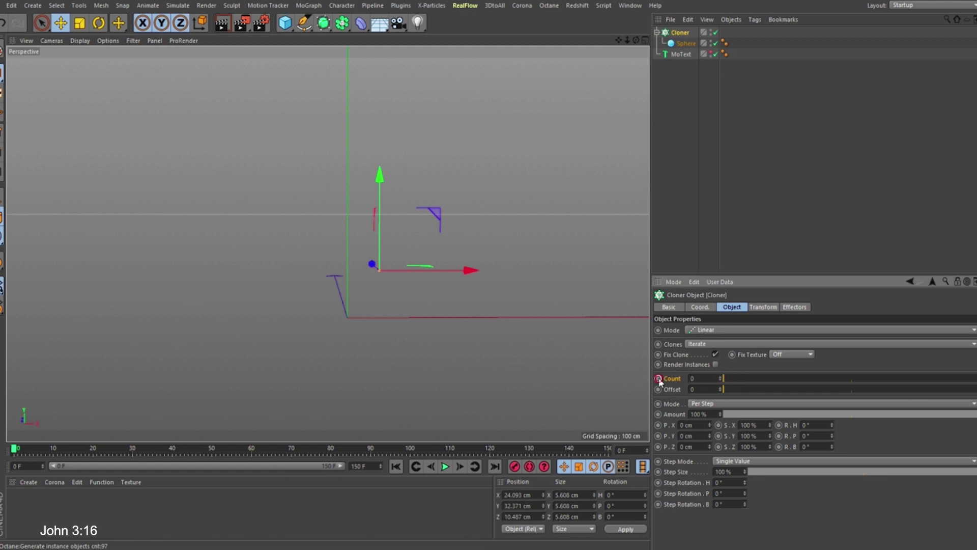
{"action": "left_click", "coordinate": [490, 448]}
{"action": "double_click", "coordinate": [706, 378]}
{"action": "type", "text": "500"}
{"action": "key", "text": "Return"}
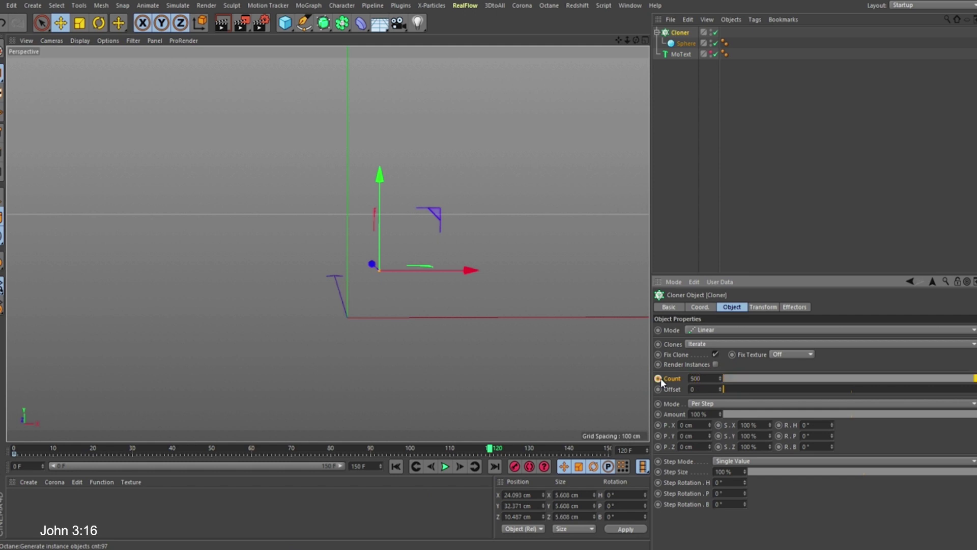
{"action": "left_click", "coordinate": [658, 379]}
{"action": "left_click", "coordinate": [682, 44]}
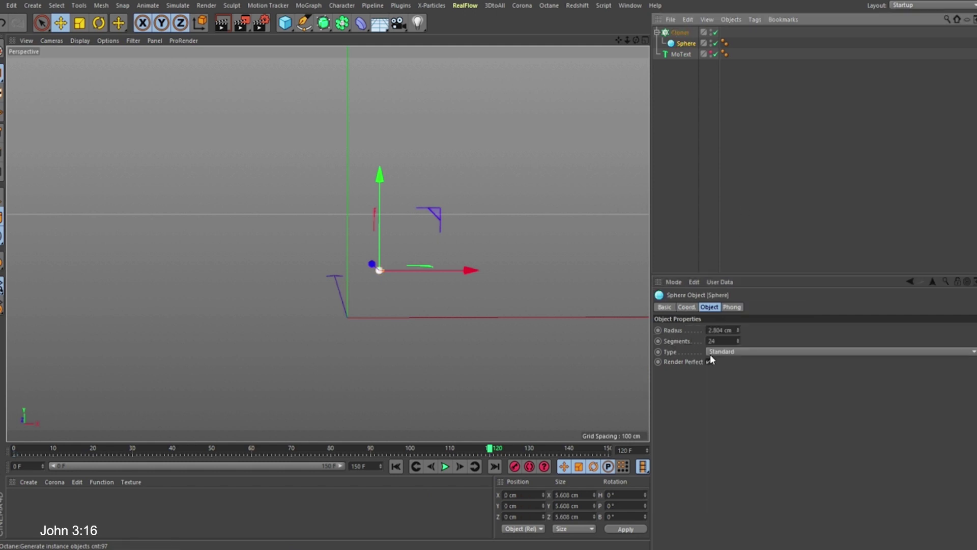
Set the Sphere's Segments to 16 and enable Render Instances on the Cloner.
{"action": "double_click", "coordinate": [719, 341]}
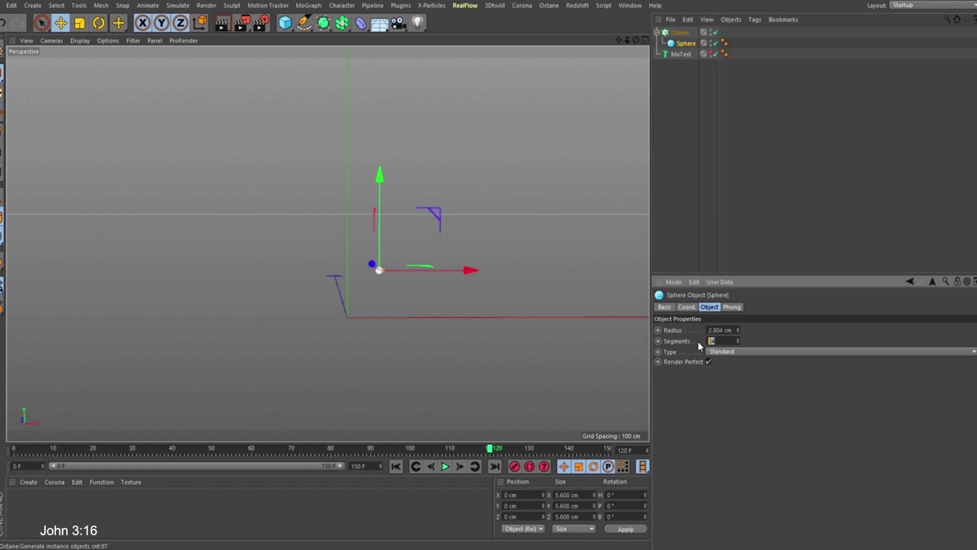
{"action": "left_click", "coordinate": [680, 34]}
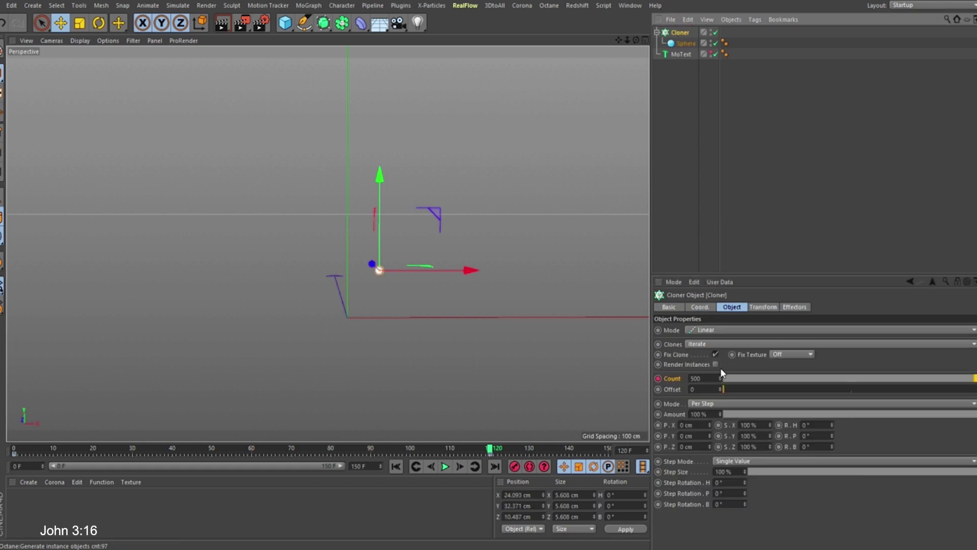
{"action": "left_click", "coordinate": [818, 181]}
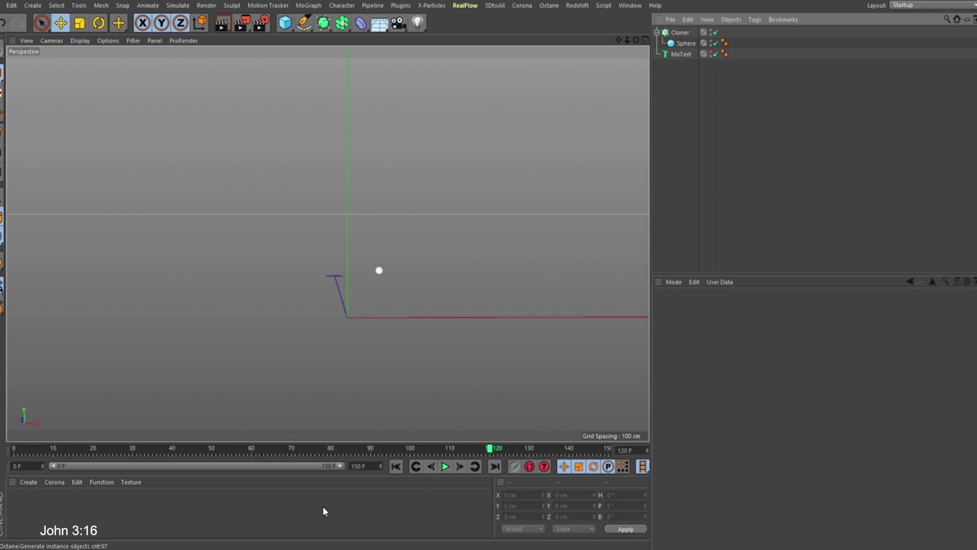
{"action": "left_click", "coordinate": [395, 467]}
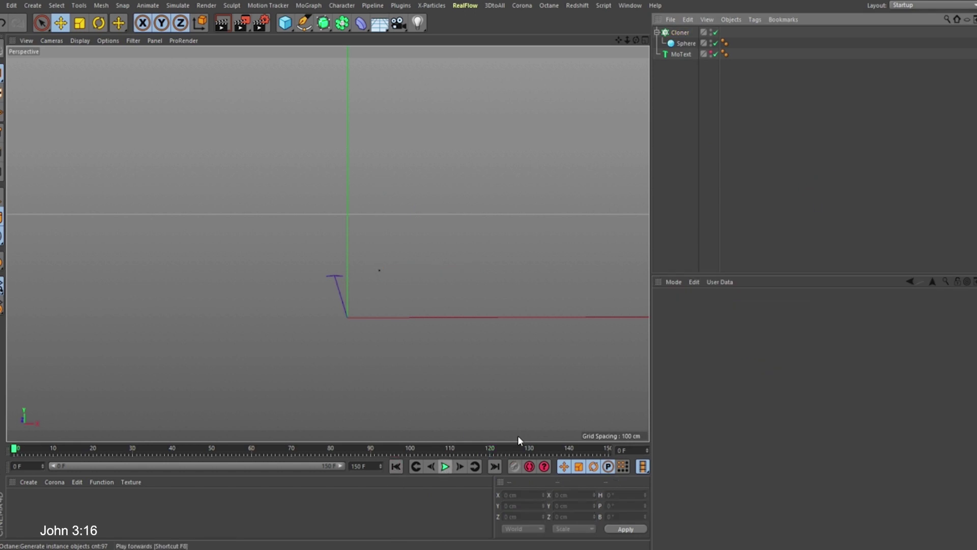
{"action": "left_click", "coordinate": [686, 43]}
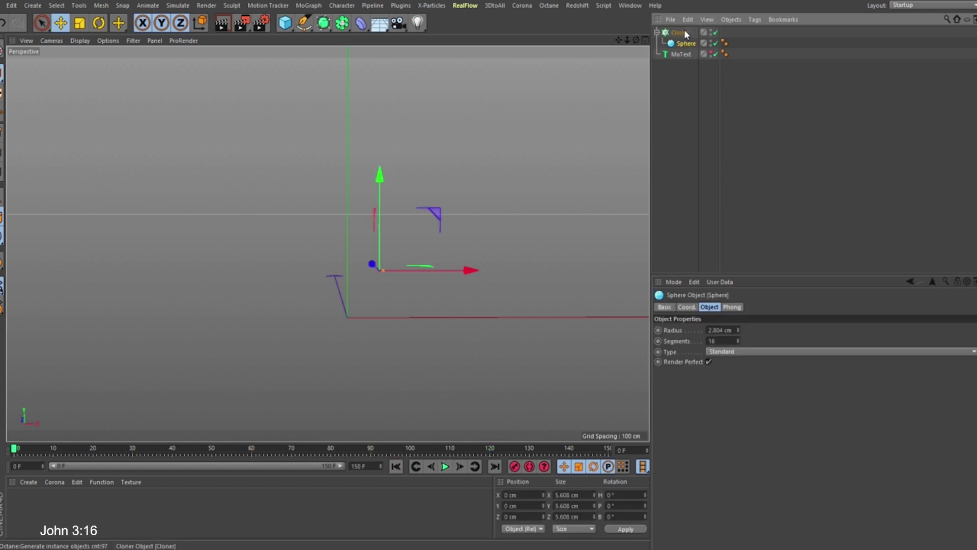
{"action": "left_click", "coordinate": [685, 31]}
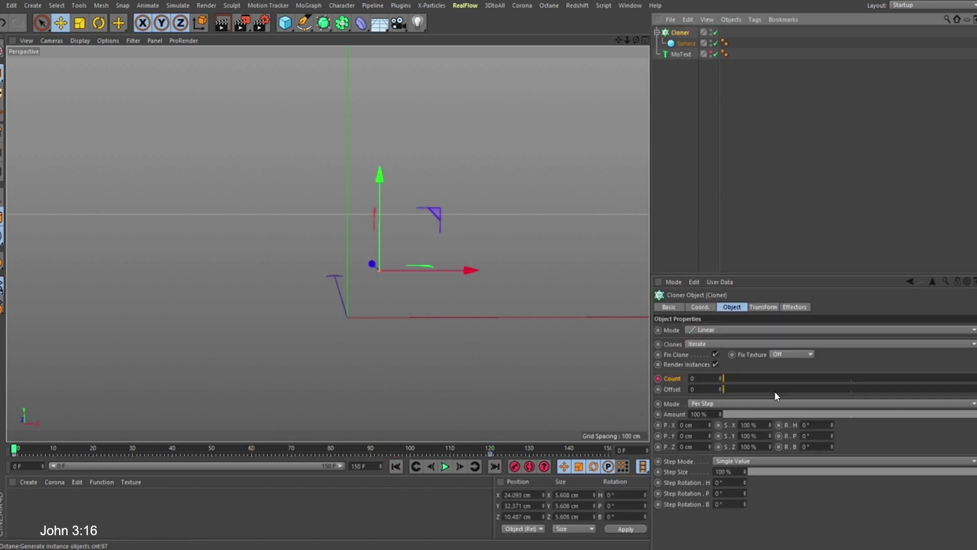
Play the animation from frame 0 to watch the clone count grow, then rewind.
{"action": "left_click", "coordinate": [494, 450]}
{"action": "left_click", "coordinate": [395, 467]}
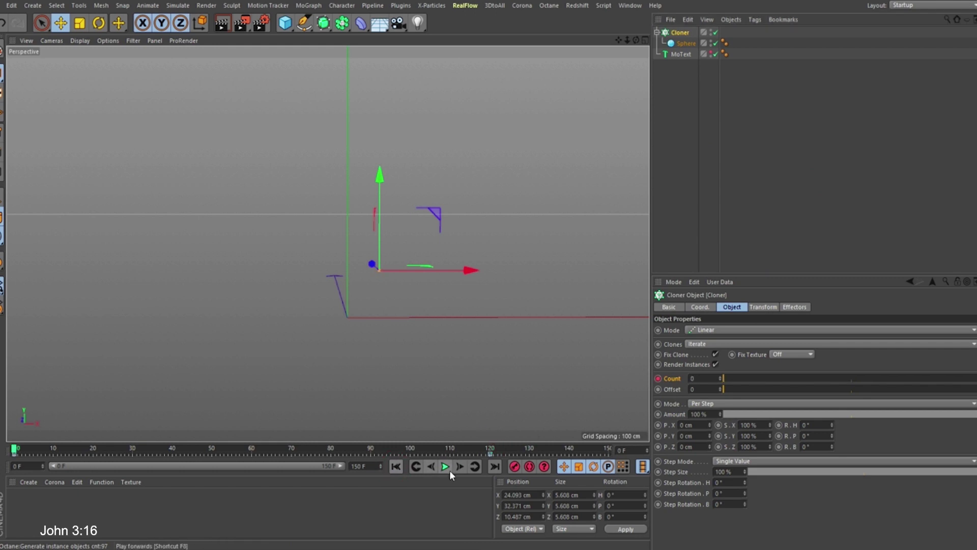
{"action": "left_click", "coordinate": [445, 466]}
{"action": "scroll", "coordinate": [380, 271], "scroll_direction": "up", "scroll_amount": 5}
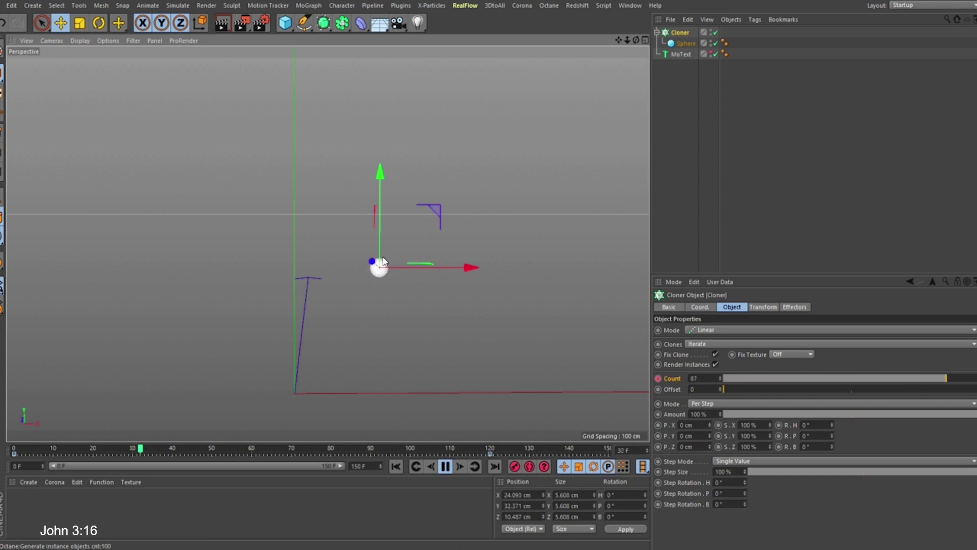
{"action": "left_click_drag", "start_coordinate": [384, 272], "coordinate": [359, 267], "text": "alt"}
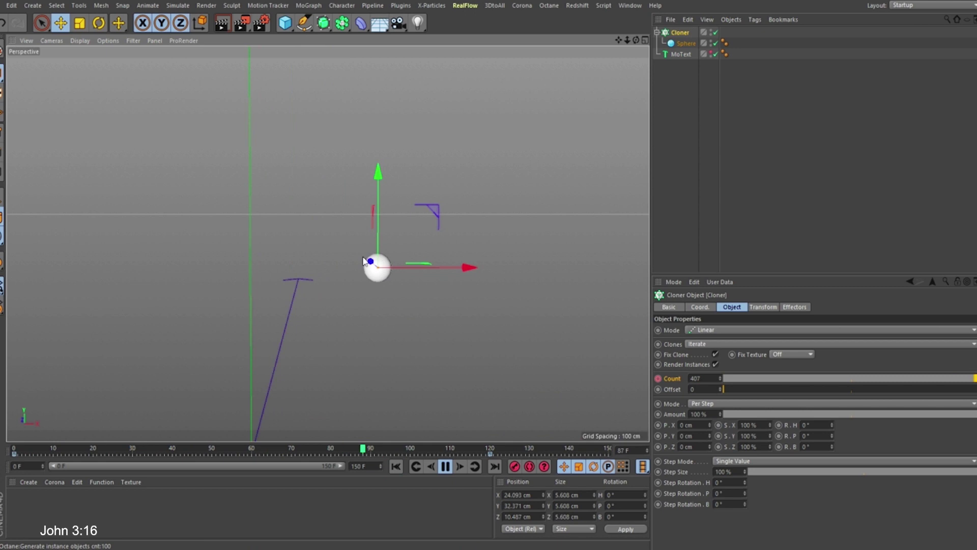
{"action": "left_click", "coordinate": [446, 466]}
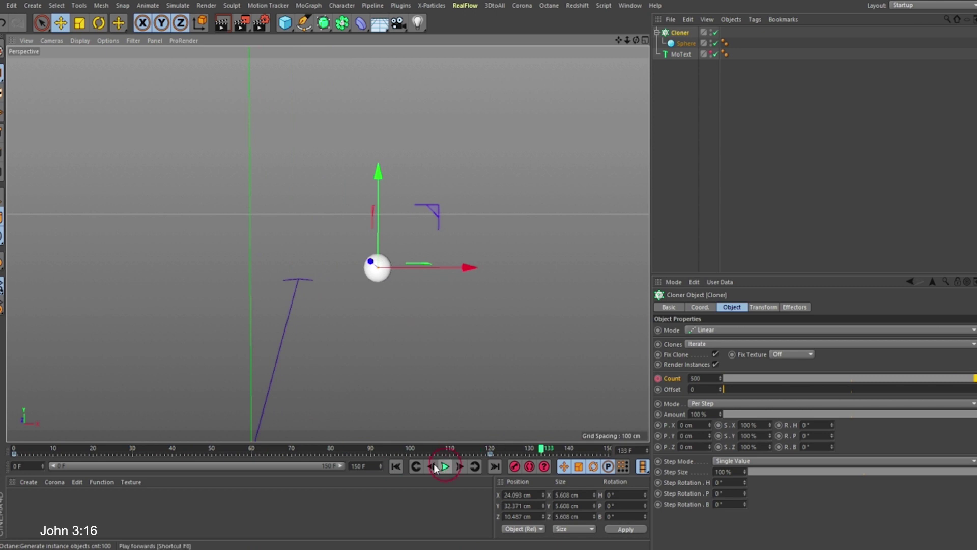
{"action": "left_click", "coordinate": [396, 466]}
{"action": "left_click_drag", "start_coordinate": [351, 280], "coordinate": [362, 248], "text": "alt"}
Add a simulation tag to the Cloner from its Simulation Tags menu.
{"action": "right_click", "coordinate": [683, 32]}
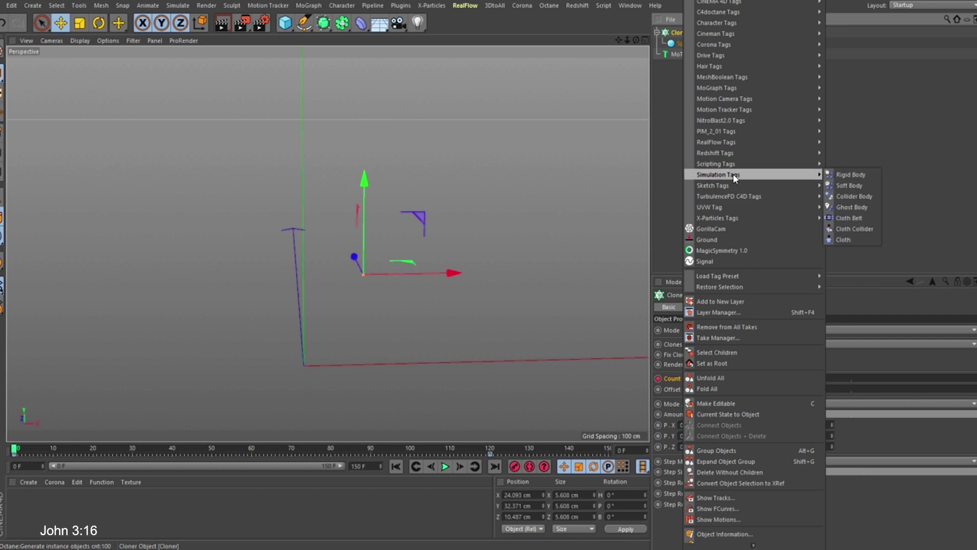
{"action": "mouse_move", "coordinate": [802, 175]}
{"action": "left_click", "coordinate": [849, 175]}
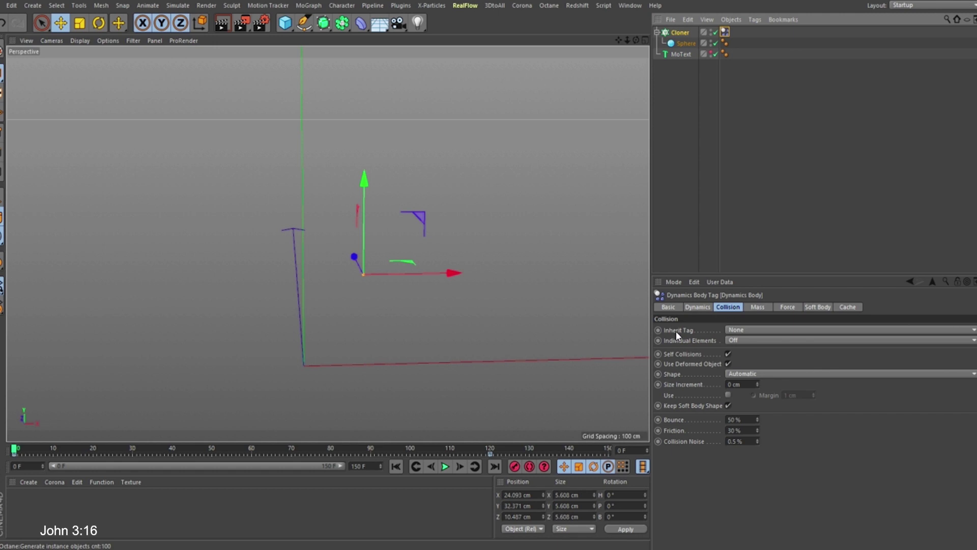
Set Inherit Tag to Apply Tag to Children and Individual Elements to Top Level.
{"action": "left_click", "coordinate": [757, 329]}
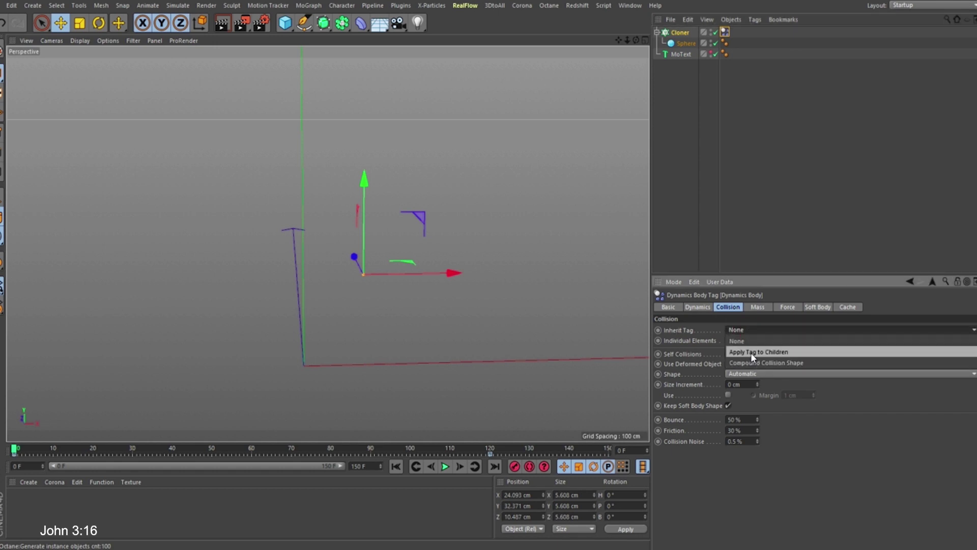
{"action": "left_click", "coordinate": [750, 353]}
{"action": "left_click", "coordinate": [738, 338]}
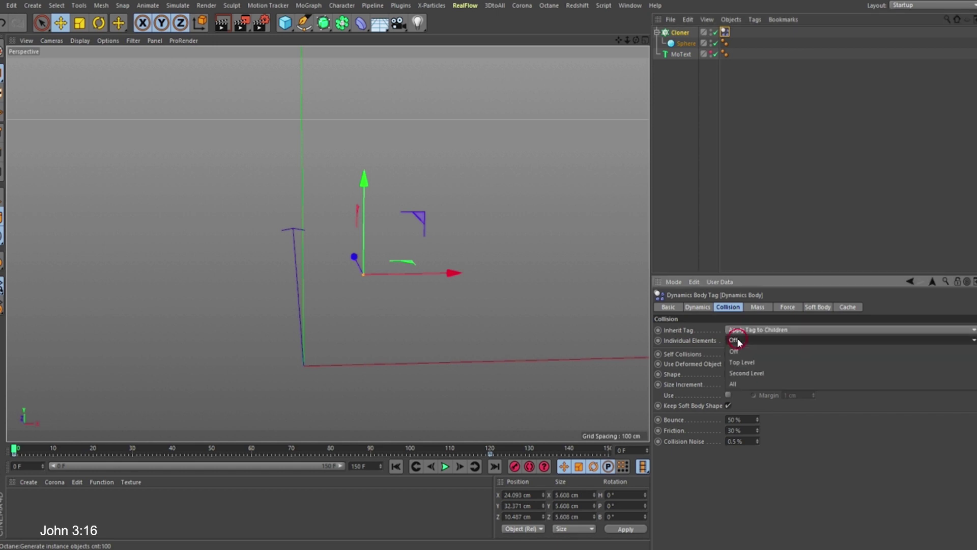
{"action": "left_click", "coordinate": [739, 361]}
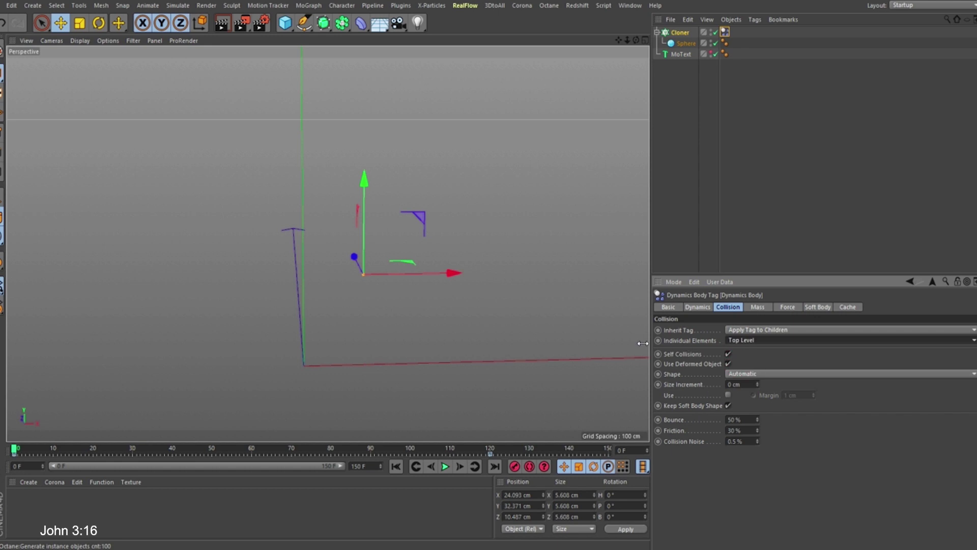
{"action": "right_click_drag", "start_coordinate": [308, 265], "coordinate": [270, 266], "text": "alt"}
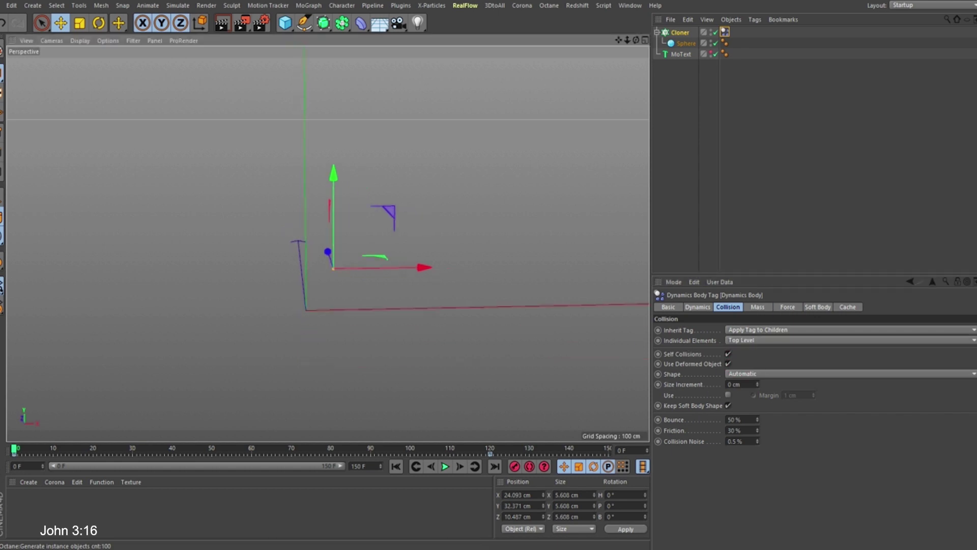
{"action": "left_click", "coordinate": [445, 466]}
{"action": "scroll", "coordinate": [316, 265], "scroll_direction": "down", "scroll_amount": 9}
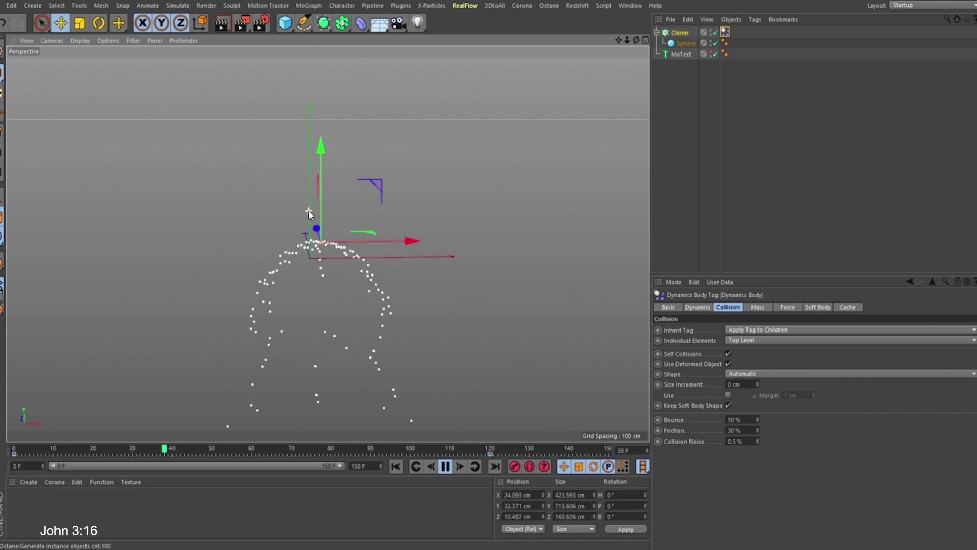
{"action": "scroll", "coordinate": [321, 210], "scroll_direction": "up", "scroll_amount": 2}
{"action": "left_click_drag", "start_coordinate": [322, 217], "coordinate": [307, 241], "text": "alt"}
{"action": "right_click_drag", "start_coordinate": [307, 242], "coordinate": [304, 286], "text": "alt"}
{"action": "right_click_drag", "start_coordinate": [316, 207], "coordinate": [341, 145], "text": "alt"}
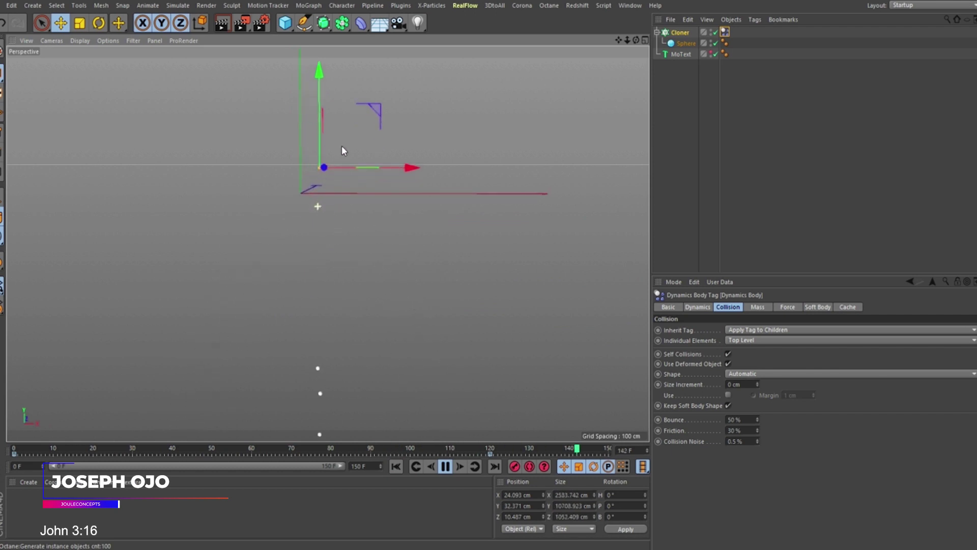
{"action": "middle_click_drag", "start_coordinate": [328, 141], "coordinate": [316, 244], "text": "alt"}
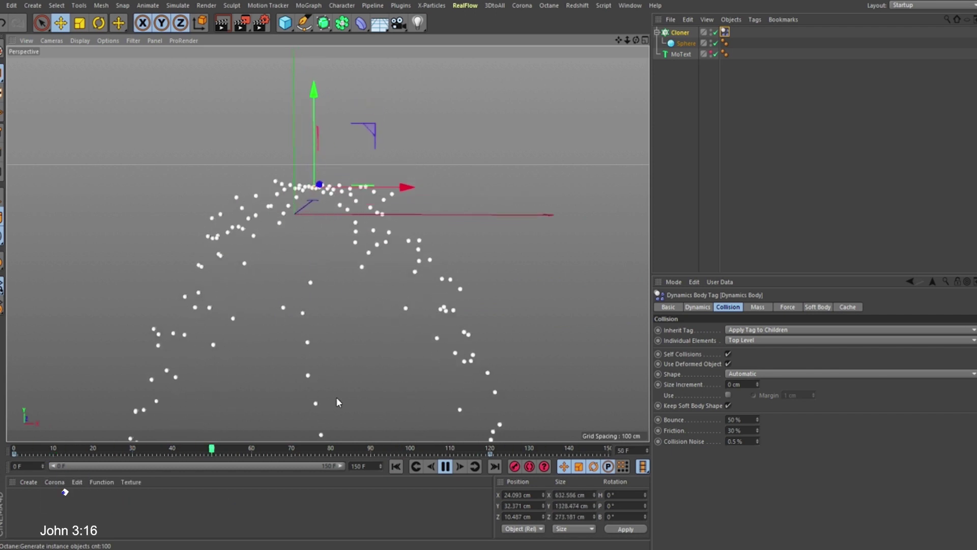
{"action": "left_click", "coordinate": [446, 467]}
{"action": "left_click", "coordinate": [397, 466]}
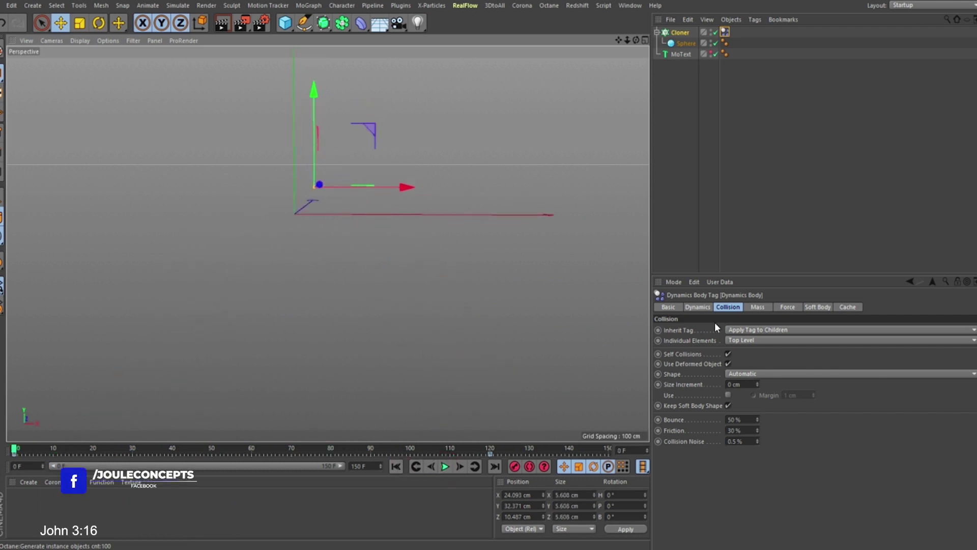
In the Force settings, set Follow Position and Follow Rotation to 2 while test-playing.
{"action": "left_click", "coordinate": [789, 307]}
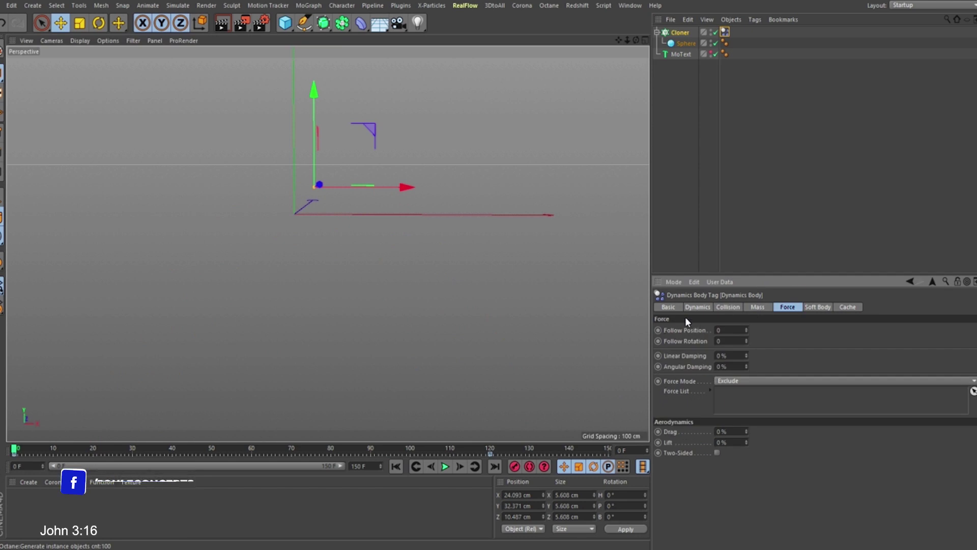
{"action": "double_click", "coordinate": [719, 328]}
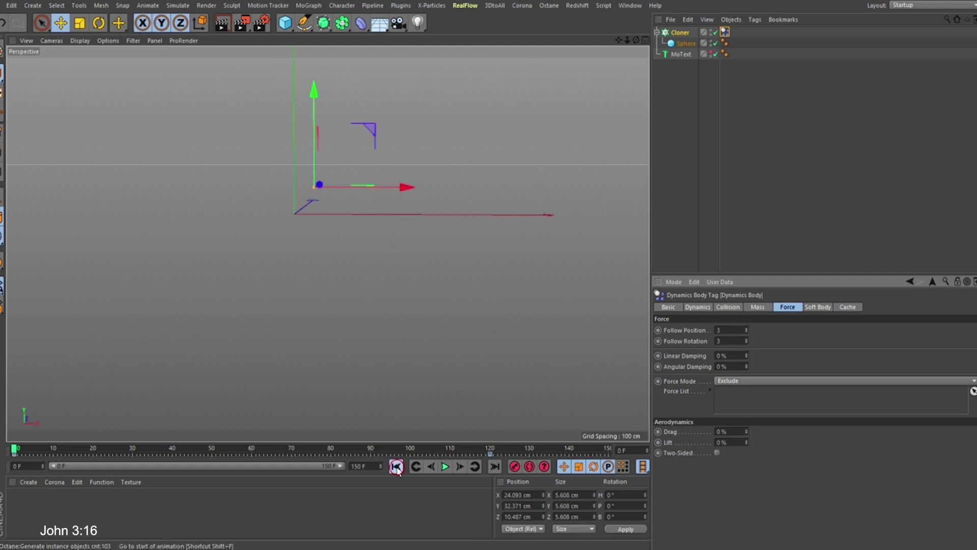
{"action": "left_click", "coordinate": [445, 466]}
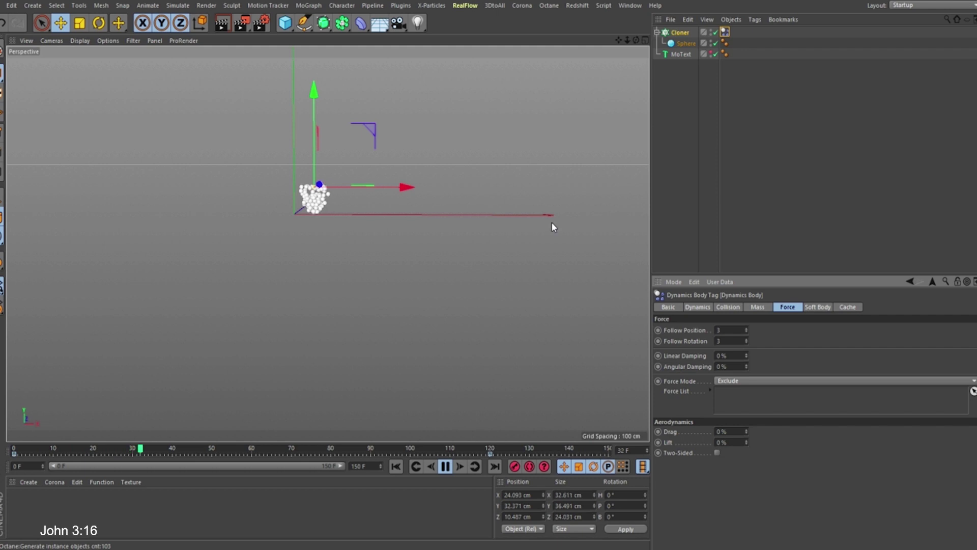
{"action": "left_click", "coordinate": [729, 330]}
{"action": "type", "text": "2"}
{"action": "key", "text": "Return"}
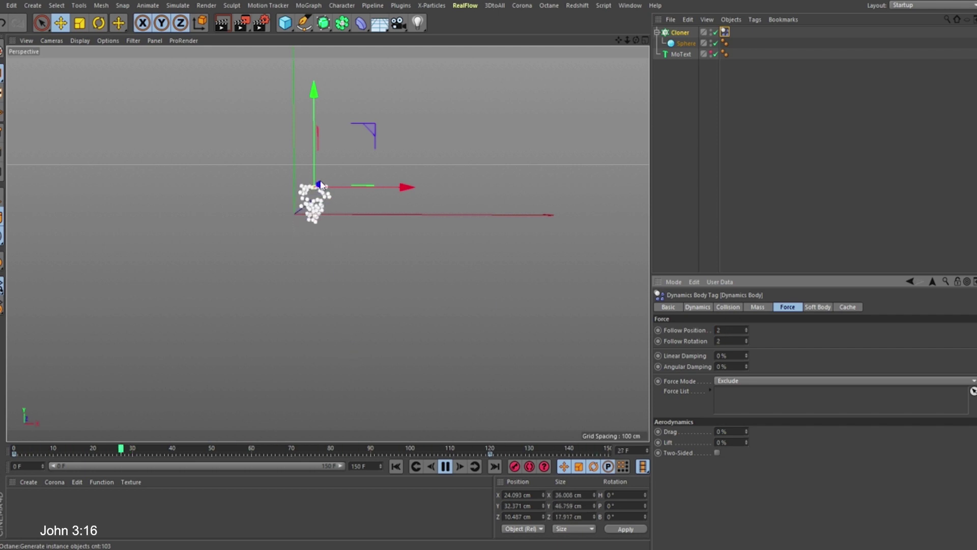
Stop the simulation and rewind the timeline to frame 0.
{"action": "left_click", "coordinate": [446, 466]}
{"action": "left_click", "coordinate": [400, 465]}
{"action": "scroll", "coordinate": [317, 159], "scroll_direction": "up", "scroll_amount": 4}
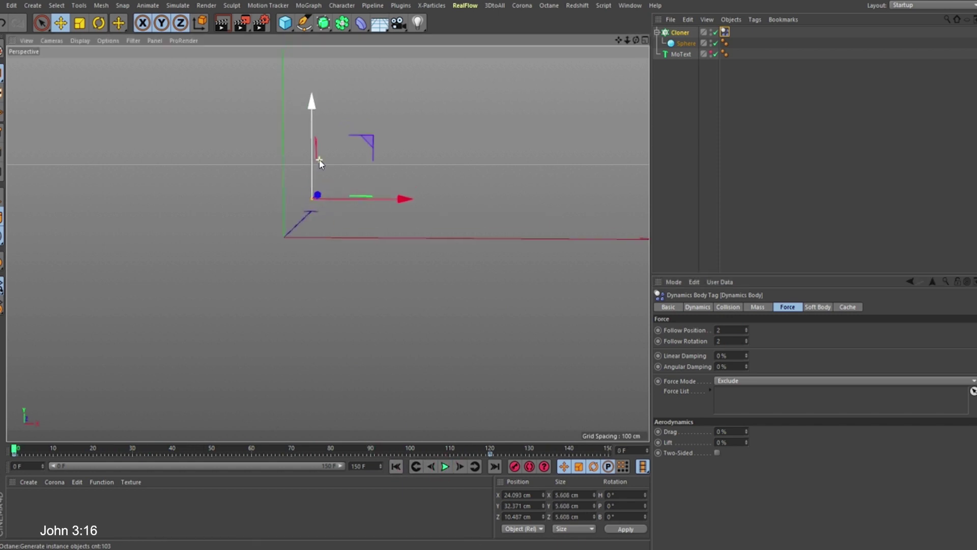
{"action": "scroll", "coordinate": [318, 159], "scroll_direction": "down", "scroll_amount": 4}
{"action": "left_click_drag", "start_coordinate": [318, 159], "coordinate": [351, 176], "text": "alt"}
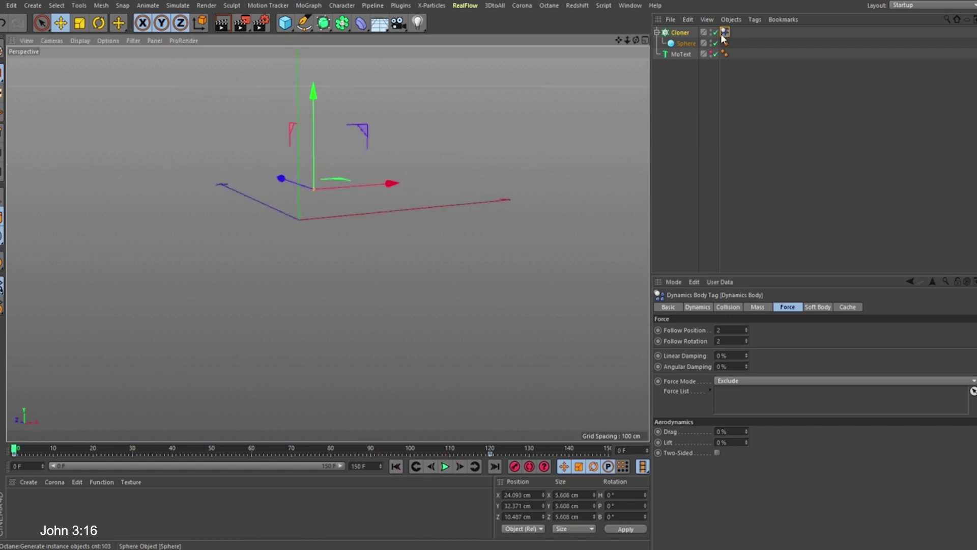
Add a Collider Body tag to MoText and play the simulation to test it.
{"action": "left_click", "coordinate": [684, 55]}
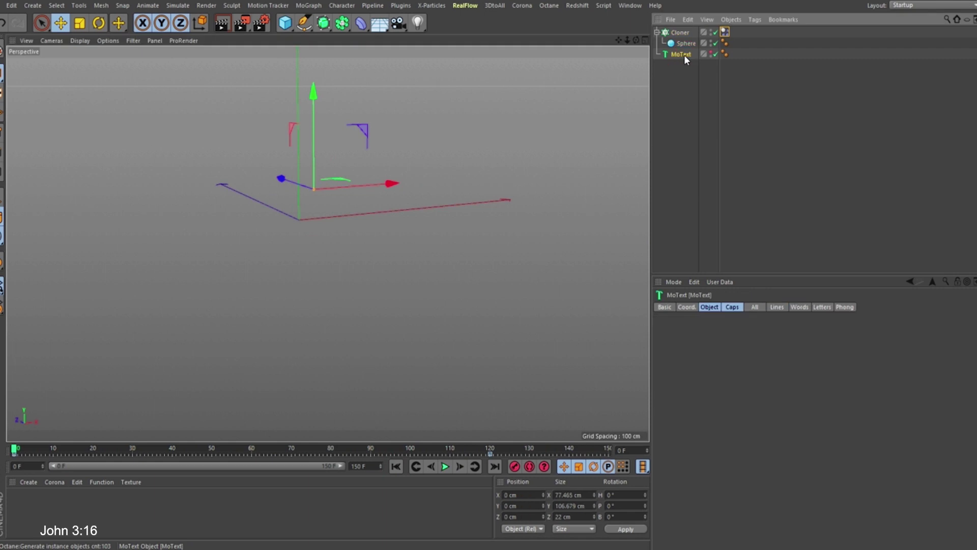
{"action": "right_click", "coordinate": [682, 54]}
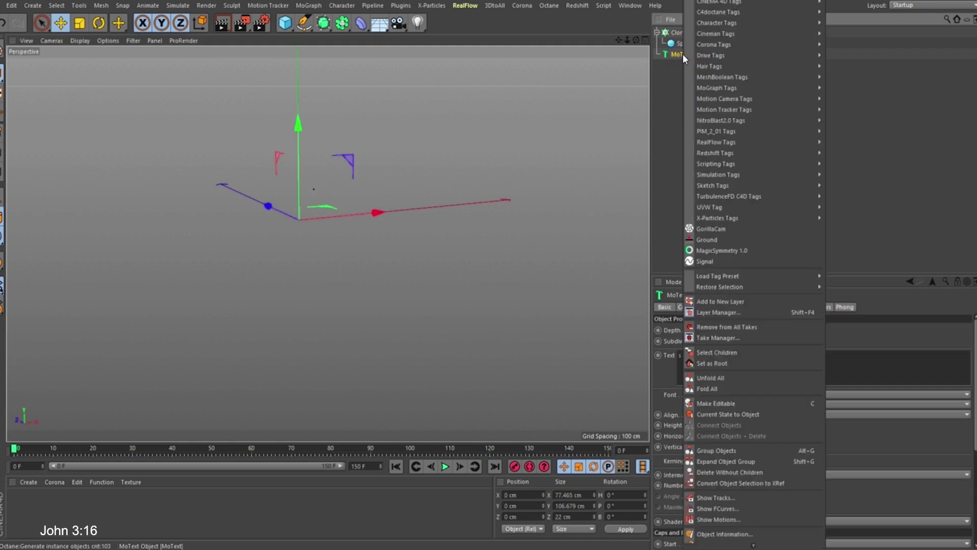
{"action": "mouse_move", "coordinate": [730, 175]}
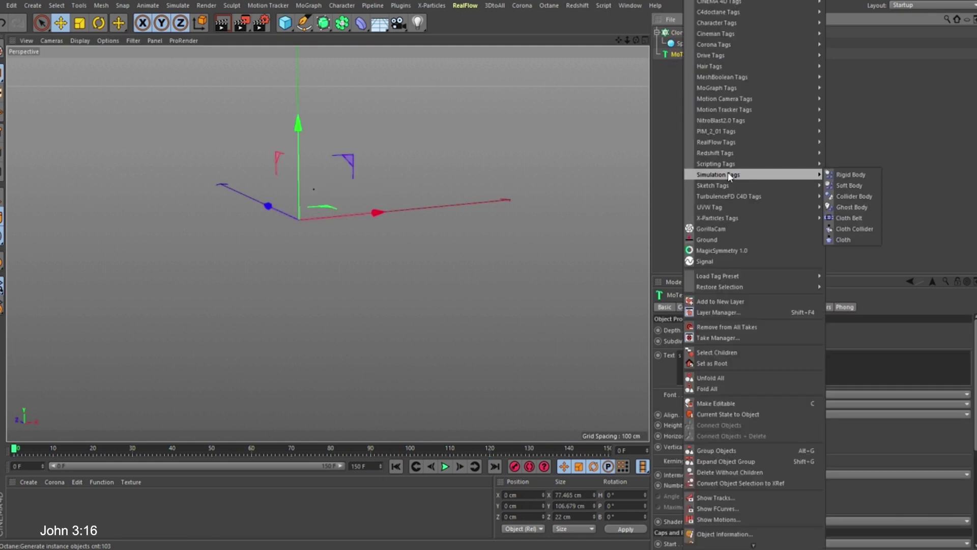
{"action": "left_click", "coordinate": [851, 199]}
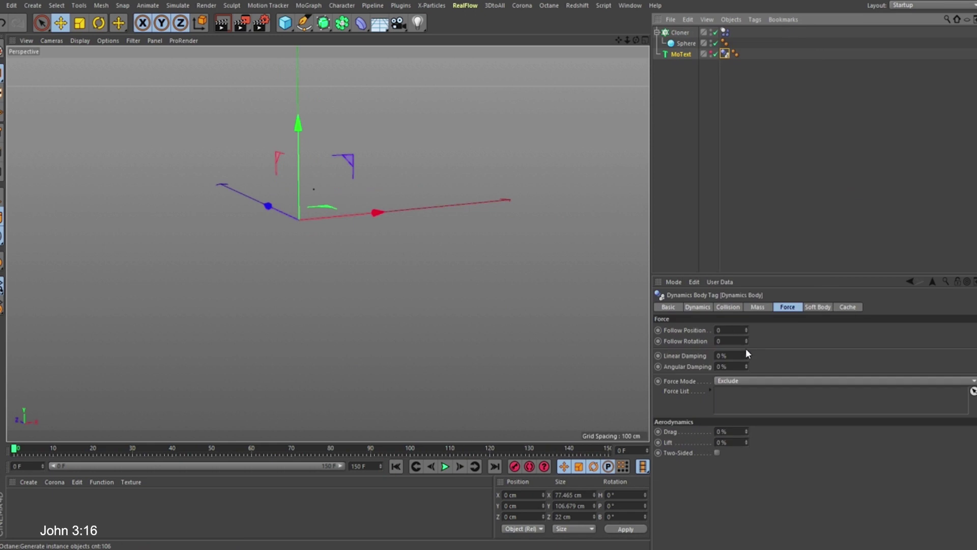
{"action": "left_click", "coordinate": [734, 307]}
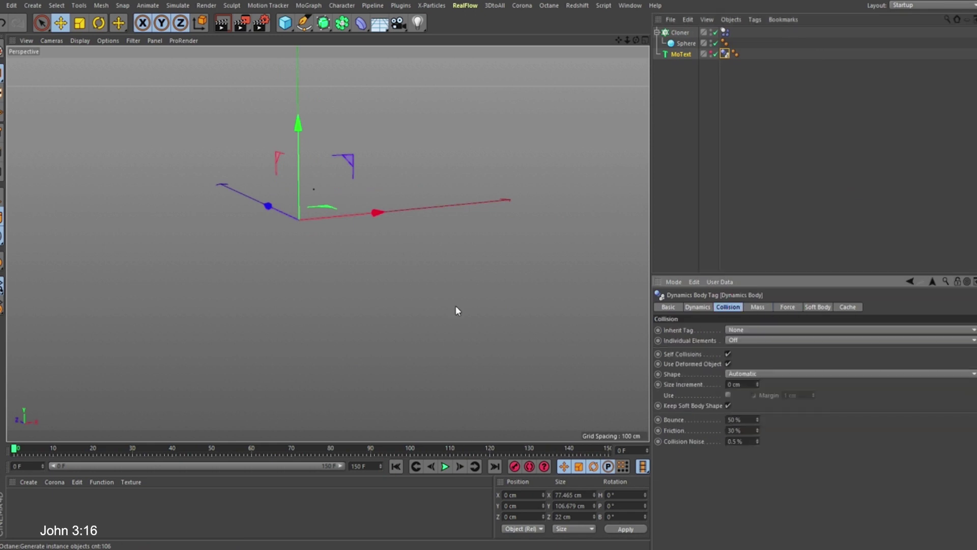
{"action": "left_click_drag", "start_coordinate": [295, 207], "coordinate": [357, 264], "text": "alt"}
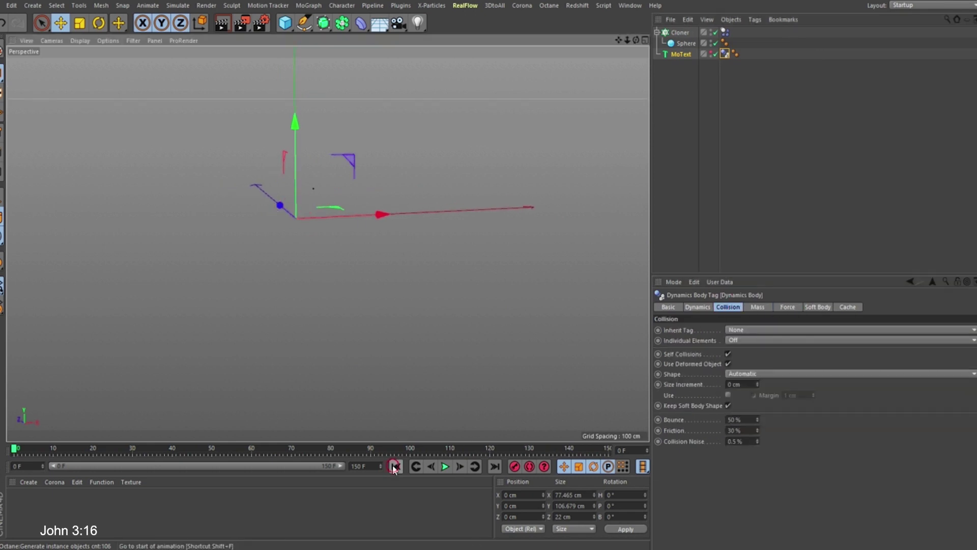
{"action": "left_click", "coordinate": [445, 466]}
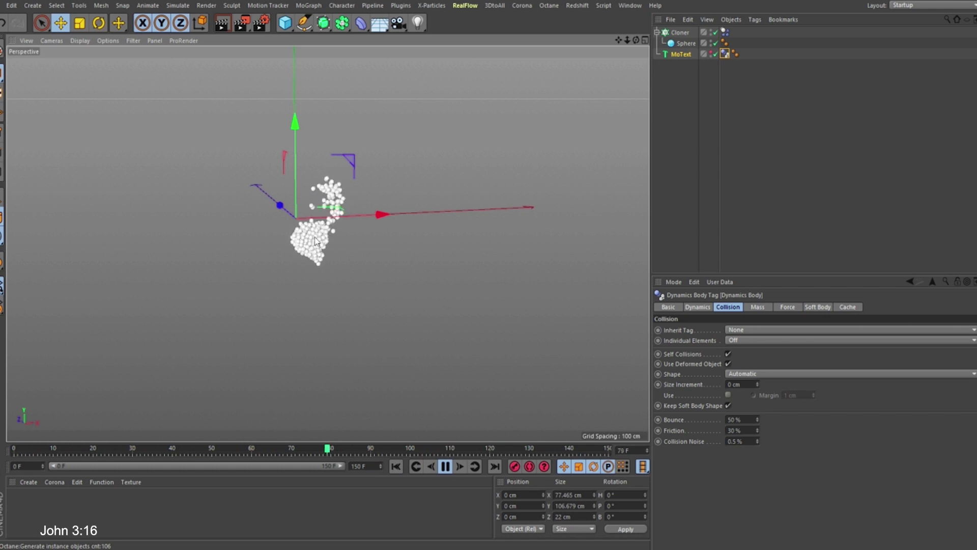
Inspect the spheres around the S and pause the simulation at frame 27.
{"action": "left_click", "coordinate": [713, 54]}
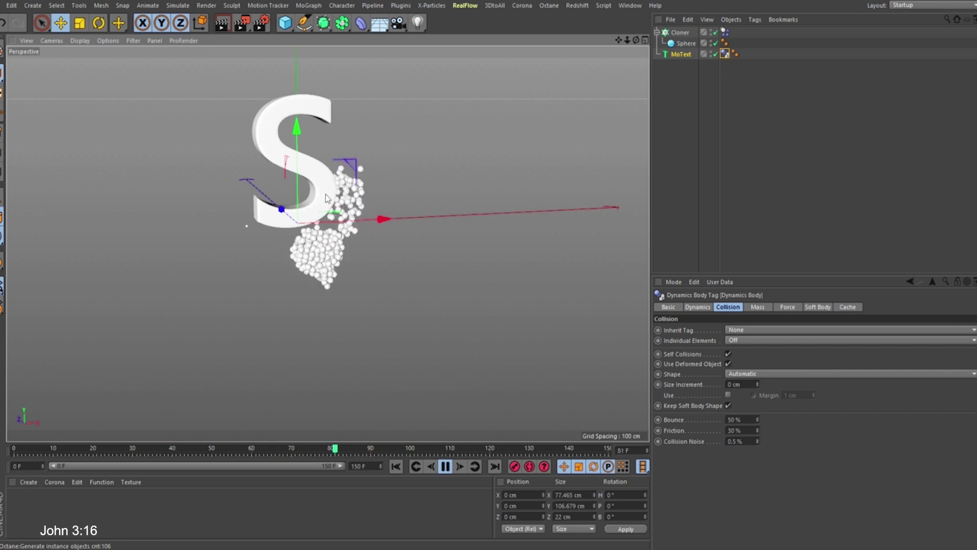
{"action": "left_click_drag", "start_coordinate": [288, 190], "coordinate": [486, 188], "text": "alt"}
{"action": "scroll", "coordinate": [334, 192], "scroll_direction": "up", "scroll_amount": 5}
{"action": "scroll", "coordinate": [362, 148], "scroll_direction": "down", "scroll_amount": 6}
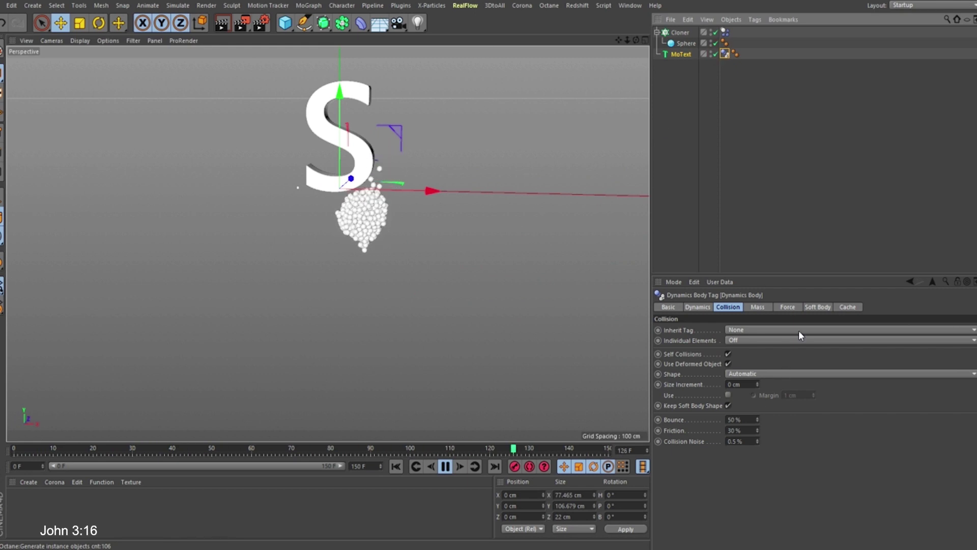
{"action": "left_click", "coordinate": [445, 467]}
Set the S's Collider Body Collision Shape to Static Mesh and rewind to the start.
{"action": "left_click", "coordinate": [338, 144]}
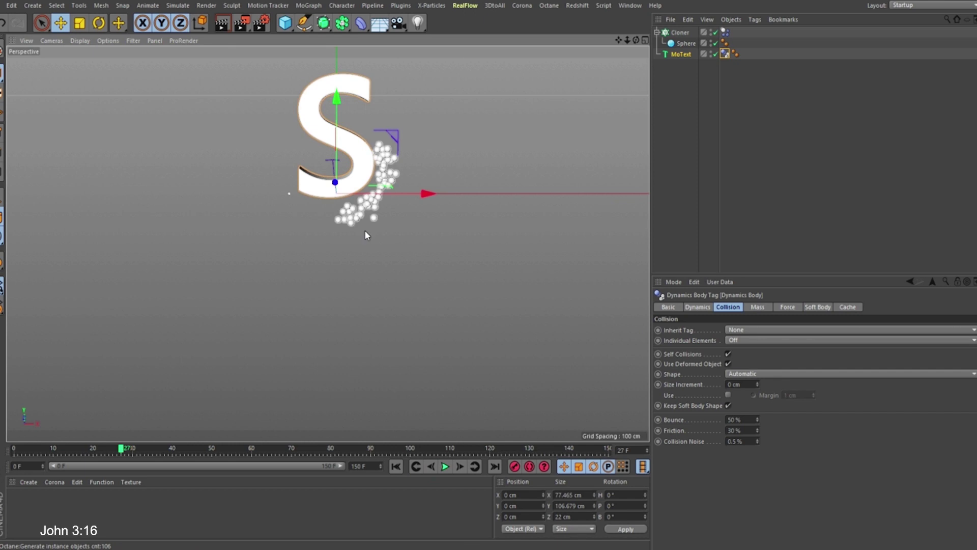
{"action": "left_click", "coordinate": [745, 377]}
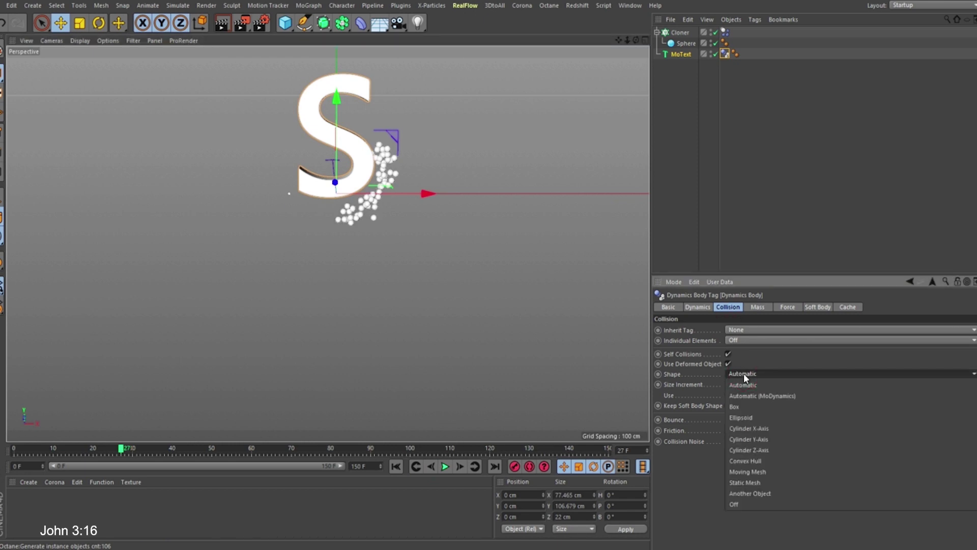
{"action": "left_click", "coordinate": [737, 483]}
{"action": "left_click", "coordinate": [722, 224]}
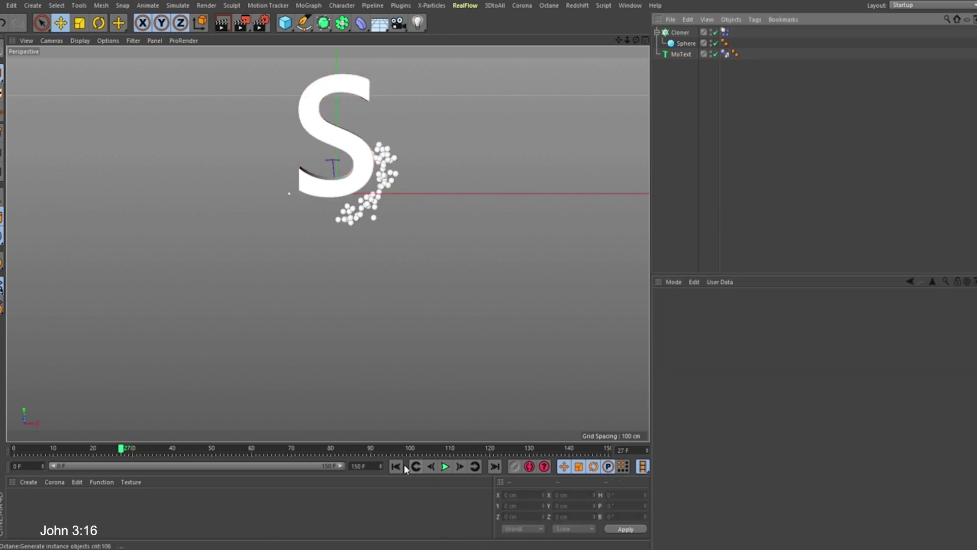
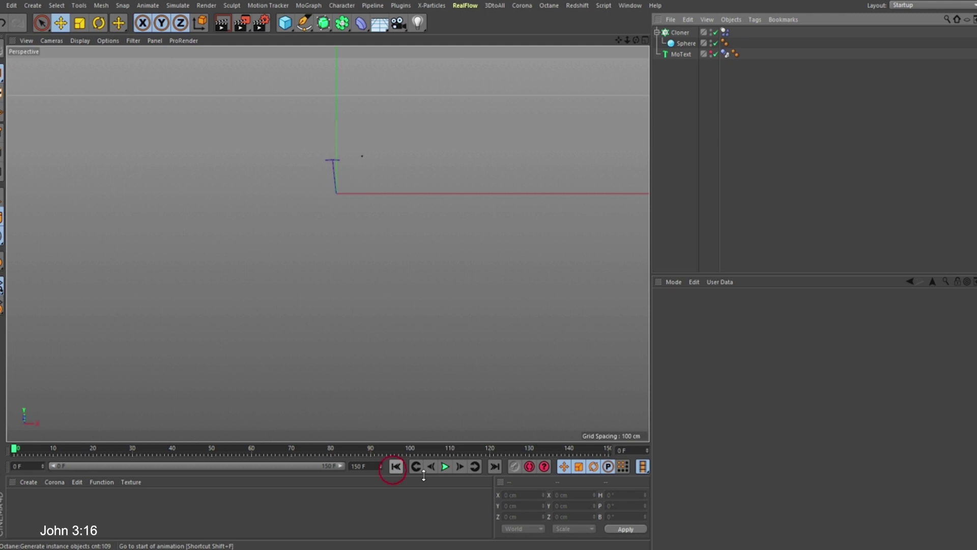
Replay the simulation from the start, stop at frame 148, and switch to Front view.
{"action": "left_click", "coordinate": [443, 466]}
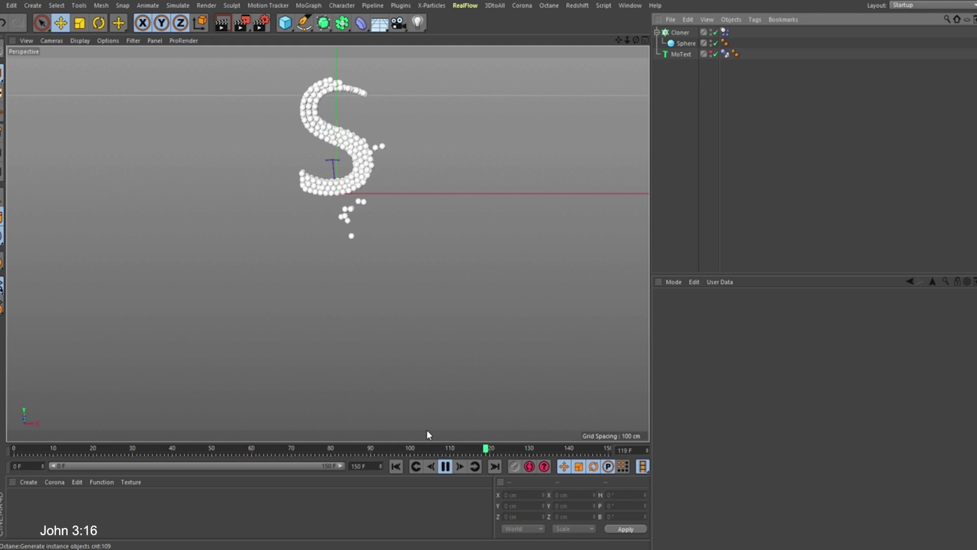
{"action": "left_click", "coordinate": [446, 466]}
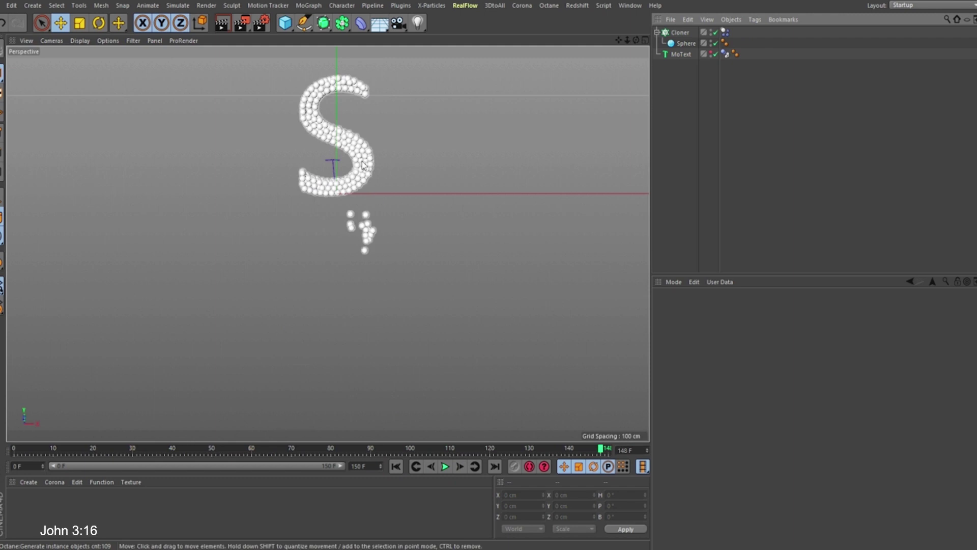
{"action": "scroll", "coordinate": [355, 145], "scroll_direction": "up", "scroll_amount": 2}
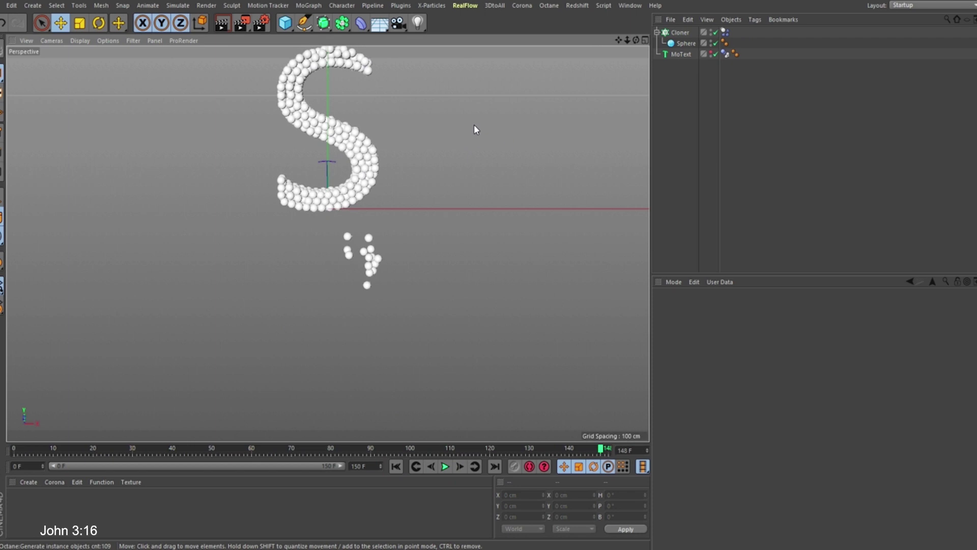
{"action": "key", "text": "F4"}
{"action": "scroll", "coordinate": [492, 214], "scroll_direction": "down", "scroll_amount": 3}
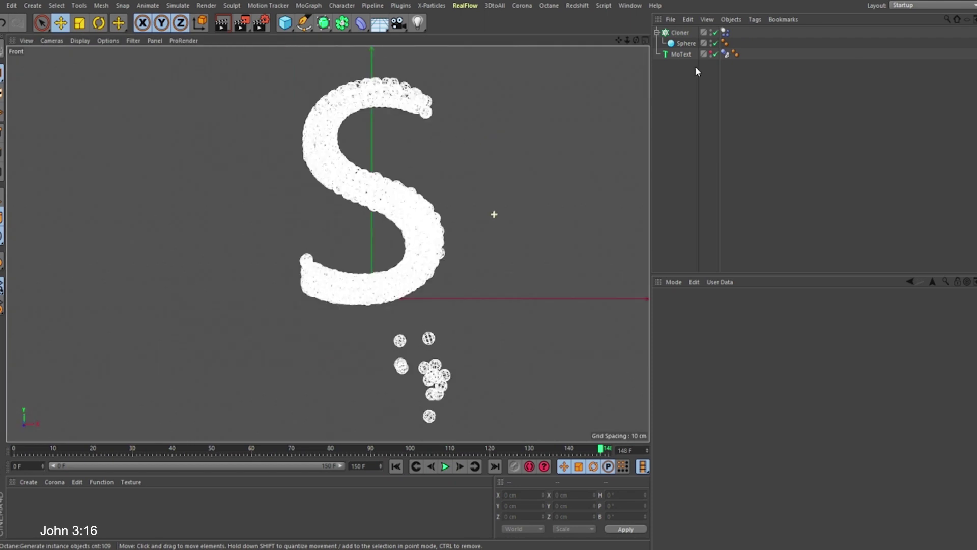
Move the Cloner up and to the left, checking it in Right and Perspective views.
{"action": "left_click", "coordinate": [689, 32]}
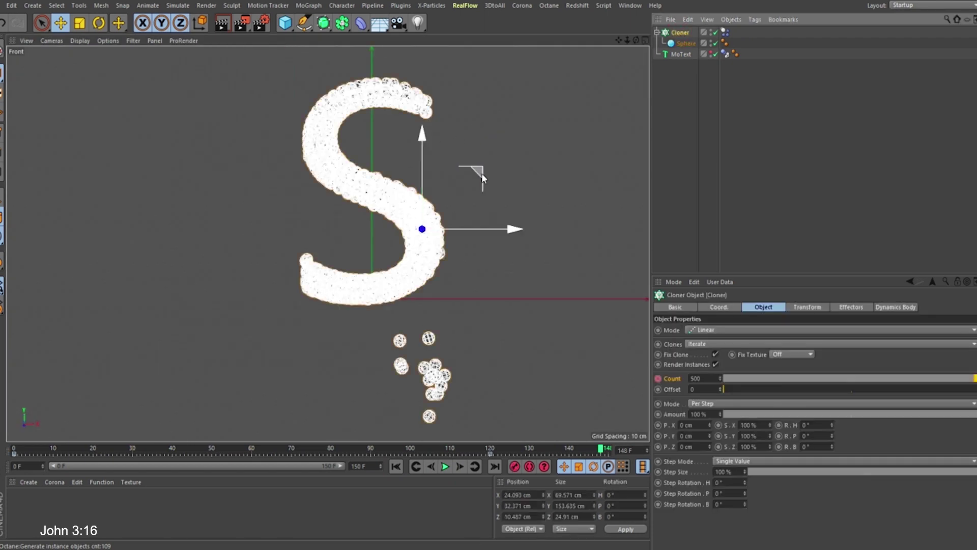
{"action": "left_click_drag", "start_coordinate": [470, 175], "coordinate": [438, 139]}
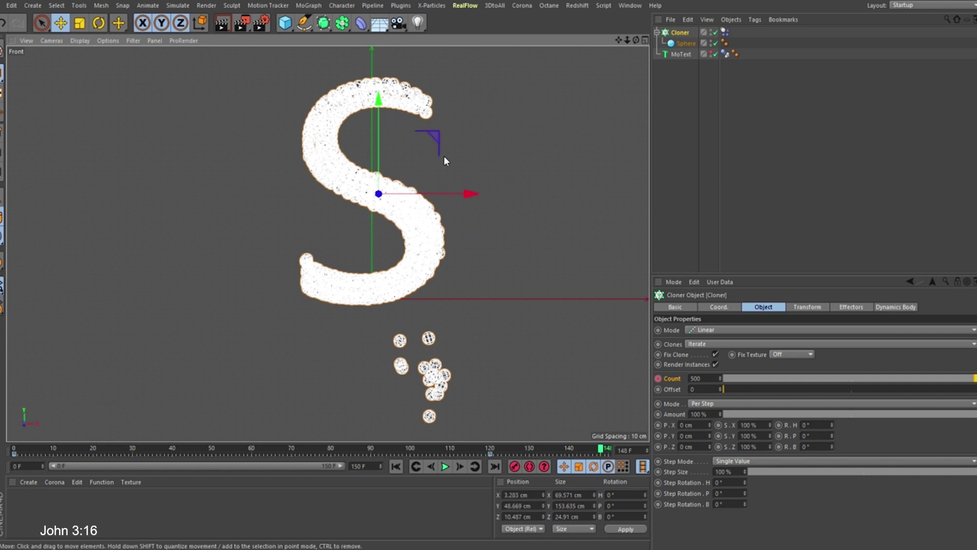
{"action": "key", "text": "F3"}
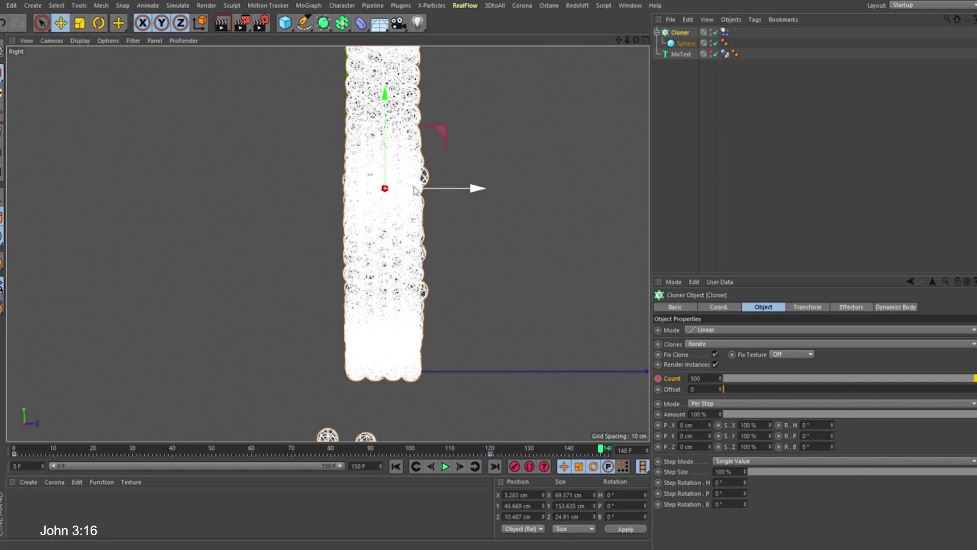
{"action": "key", "text": "F1"}
Rerun the simulation from frame 0 and stop it at frame 129.
{"action": "left_click", "coordinate": [396, 466]}
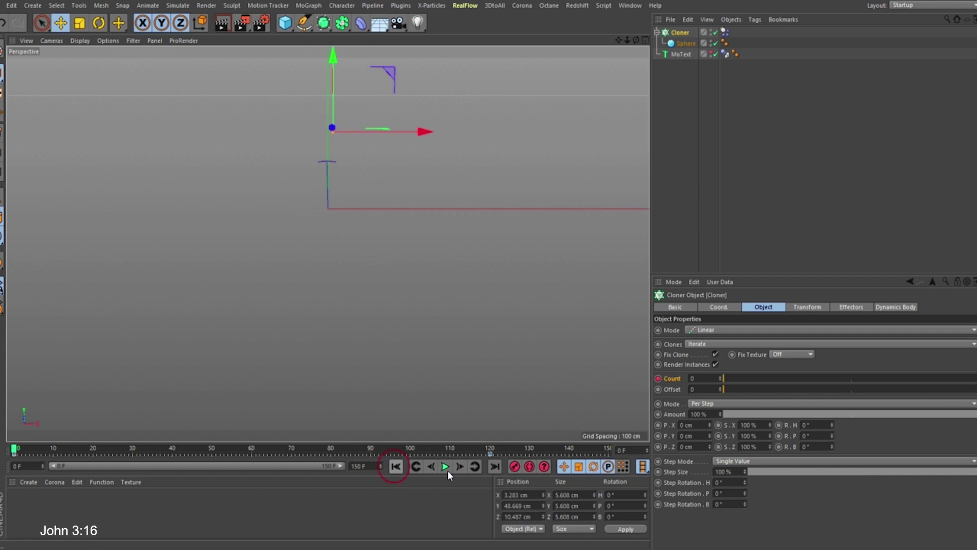
{"action": "left_click", "coordinate": [445, 466]}
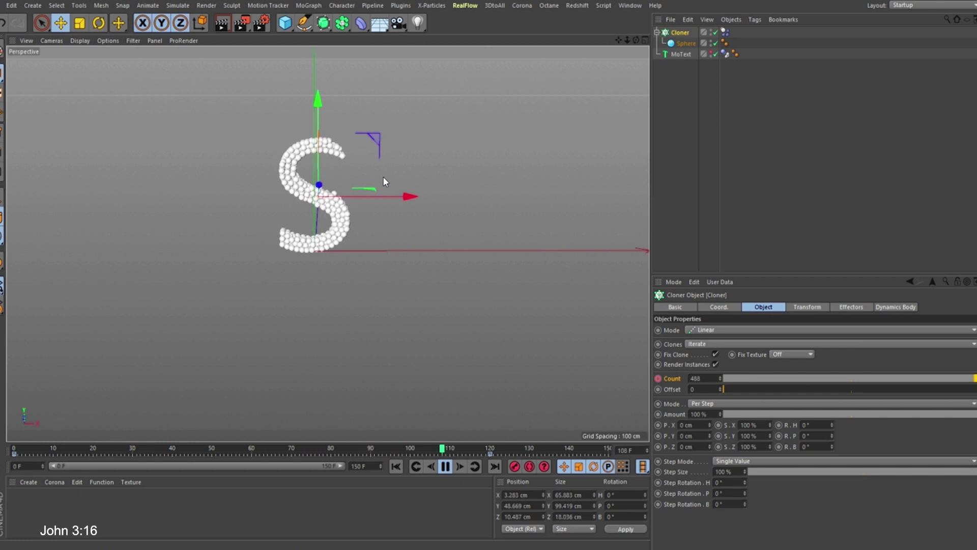
{"action": "left_click", "coordinate": [445, 466]}
Orbit around the sphere-filled S from angled and edge-on views, then deselect the Cloner.
{"action": "left_click_drag", "start_coordinate": [381, 235], "coordinate": [102, 218], "text": "alt"}
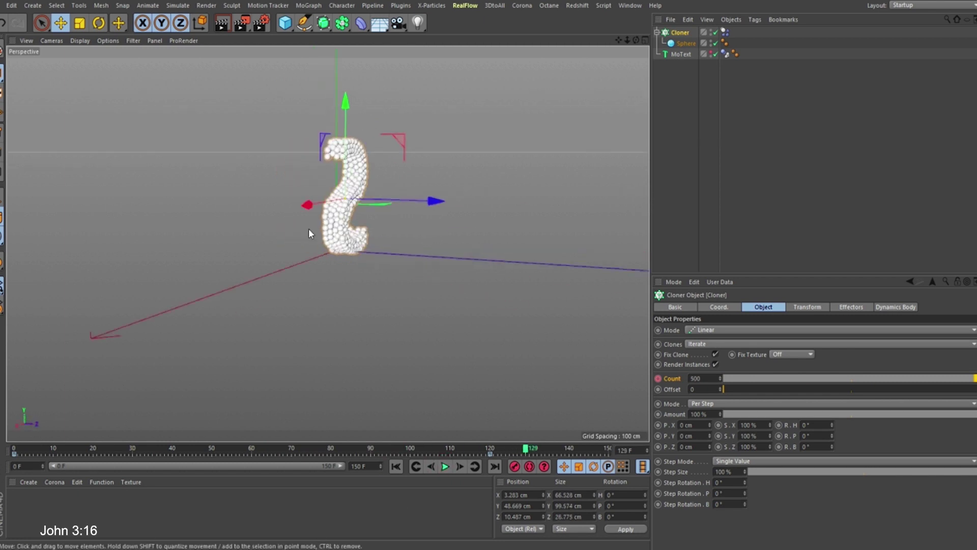
{"action": "scroll", "coordinate": [337, 230], "scroll_direction": "up", "scroll_amount": 7}
{"action": "left_click_drag", "start_coordinate": [346, 205], "coordinate": [392, 207], "text": "alt"}
{"action": "right_click_drag", "start_coordinate": [331, 207], "coordinate": [319, 239], "text": "alt"}
{"action": "scroll", "coordinate": [313, 317], "scroll_direction": "down", "scroll_amount": 10}
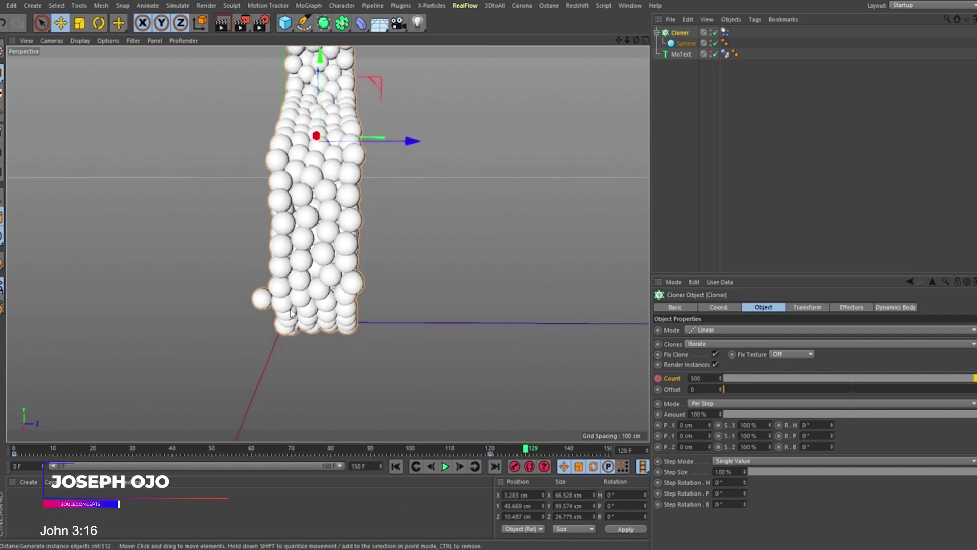
{"action": "mouse_move", "coordinate": [270, 327]}
{"action": "left_mouse_down", "text": "alt"}
{"action": "mouse_move", "coordinate": [463, 247]}
{"action": "mouse_move", "coordinate": [640, 250]}
{"action": "mouse_move", "coordinate": [598, 261]}
{"action": "left_mouse_up", "text": "alt"}
{"action": "scroll", "coordinate": [313, 89], "scroll_direction": "up", "scroll_amount": 3}
{"action": "mouse_move", "coordinate": [313, 89]}
{"action": "right_mouse_down", "text": "alt"}
{"action": "mouse_move", "coordinate": [326, 35]}
{"action": "mouse_move", "coordinate": [316, 79]}
{"action": "right_mouse_up", "text": "alt"}
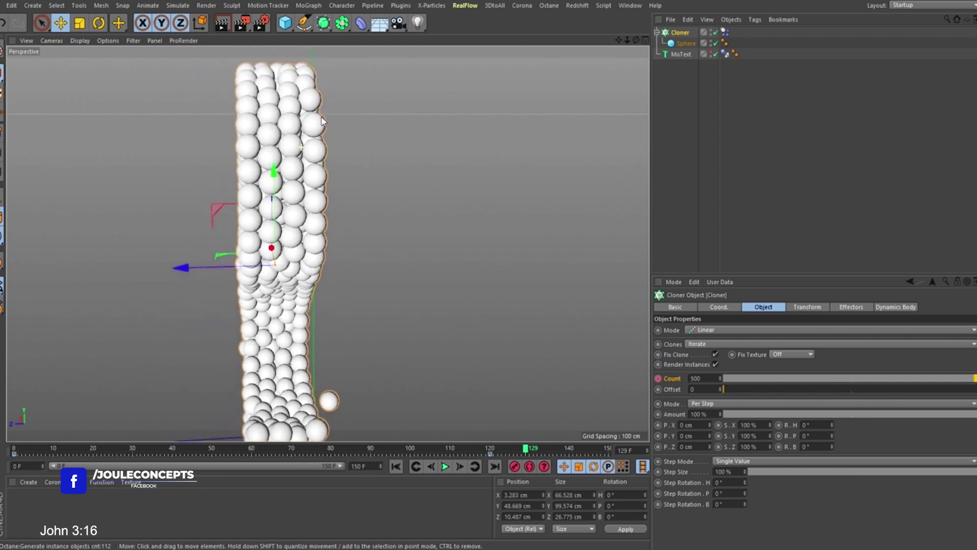
{"action": "left_click_drag", "start_coordinate": [315, 91], "coordinate": [323, 173], "text": "alt"}
{"action": "scroll", "coordinate": [322, 173], "scroll_direction": "down", "scroll_amount": 3}
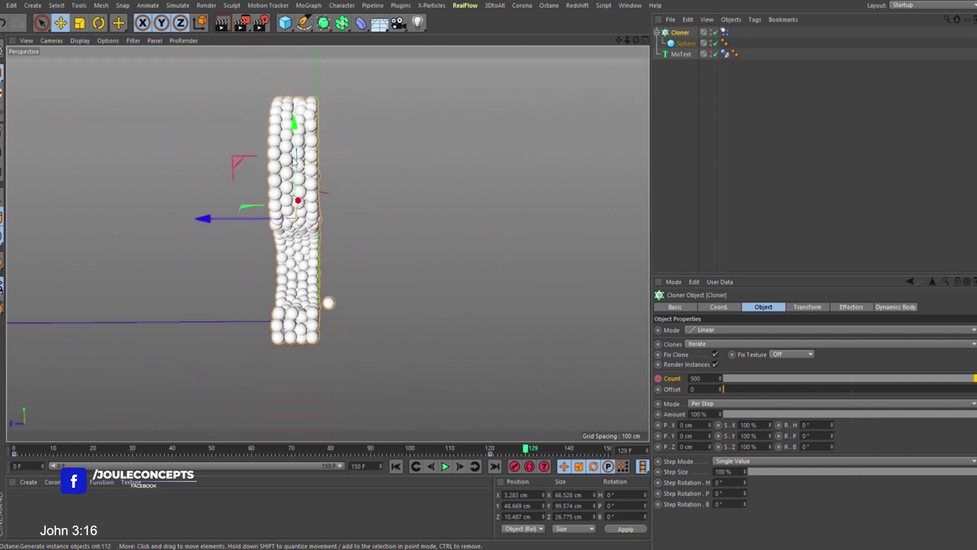
{"action": "scroll", "coordinate": [283, 124], "scroll_direction": "up", "scroll_amount": 2}
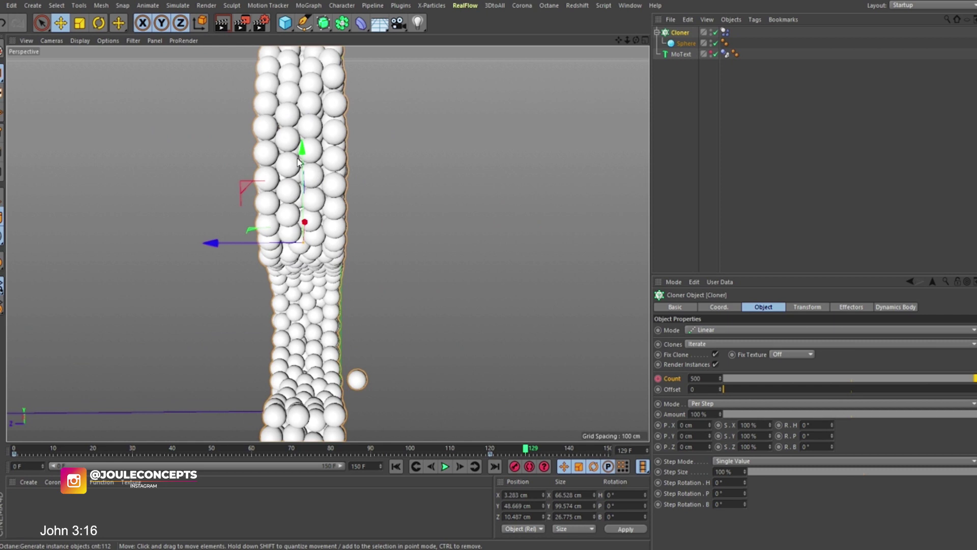
{"action": "scroll", "coordinate": [298, 161], "scroll_direction": "down", "scroll_amount": 2}
{"action": "mouse_move", "coordinate": [298, 161]}
{"action": "left_mouse_down", "text": "alt"}
{"action": "mouse_move", "coordinate": [227, 150]}
{"action": "mouse_move", "coordinate": [196, 164]}
{"action": "mouse_move", "coordinate": [311, 210]}
{"action": "left_mouse_up", "text": "alt"}
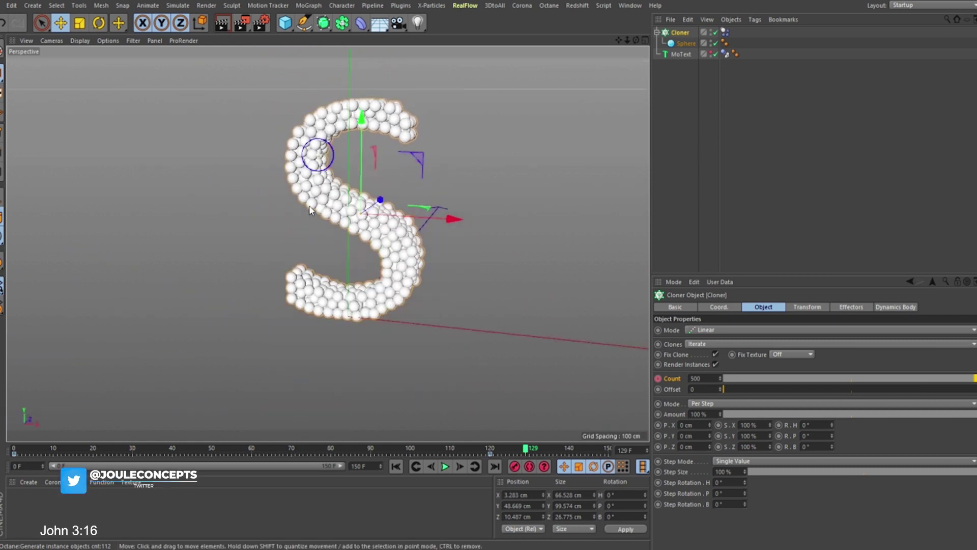
{"action": "left_click", "coordinate": [670, 48]}
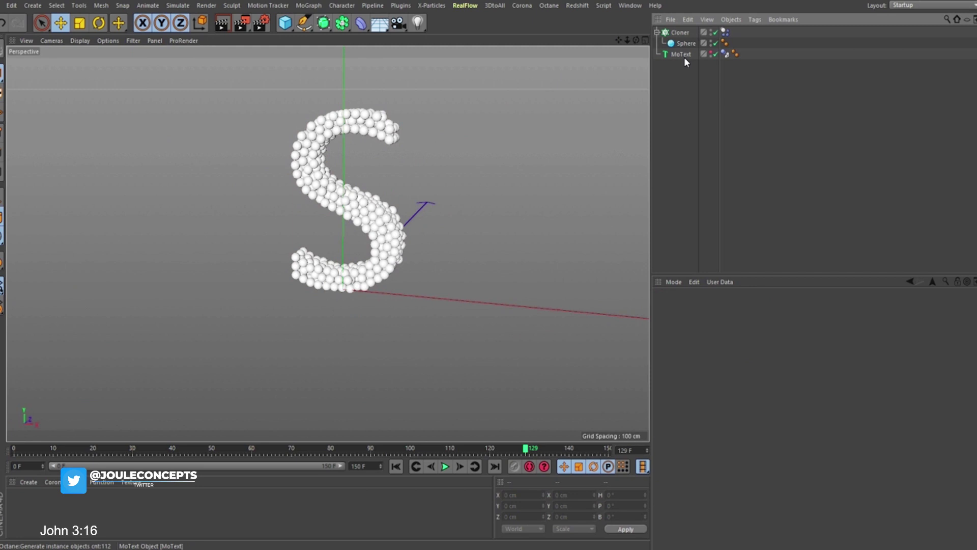
Show the MoText S again, shaded with wireframe lines.
{"action": "left_click", "coordinate": [714, 53]}
{"action": "key", "text": "n"}
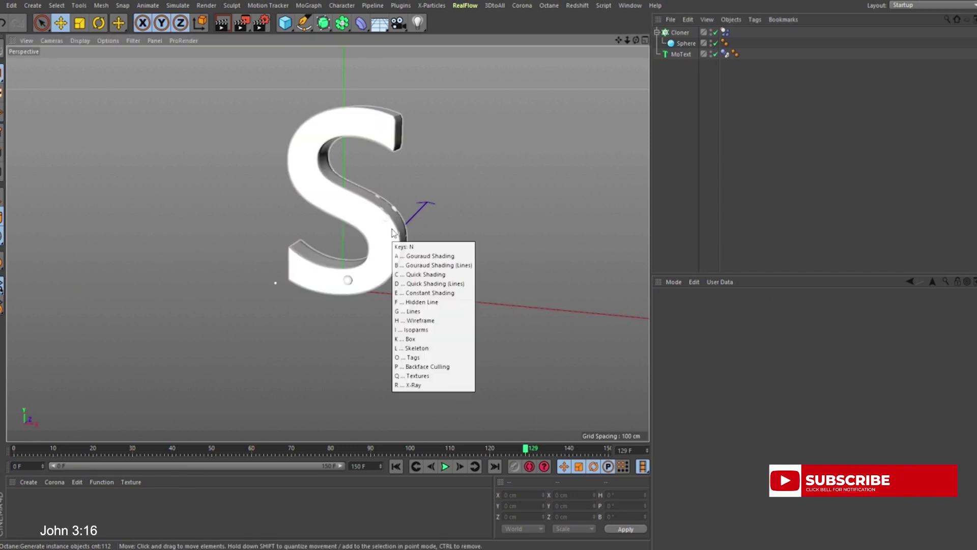
{"action": "key", "text": "b"}
{"action": "scroll", "coordinate": [309, 154], "scroll_direction": "up", "scroll_amount": 4}
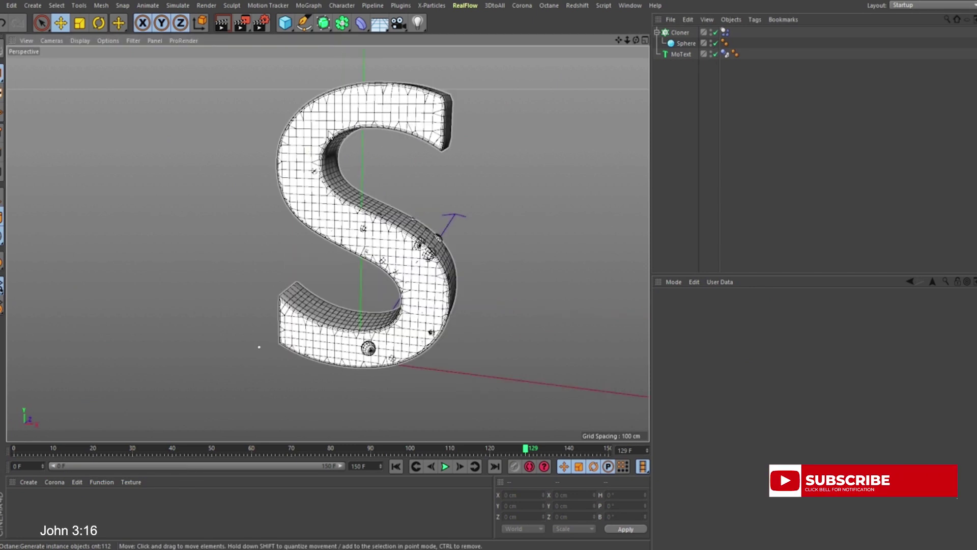
{"action": "left_click_drag", "start_coordinate": [304, 166], "coordinate": [456, 167], "text": "alt"}
Add a Displacer deformer under MoText using a Noise shader.
{"action": "left_click", "coordinate": [680, 54]}
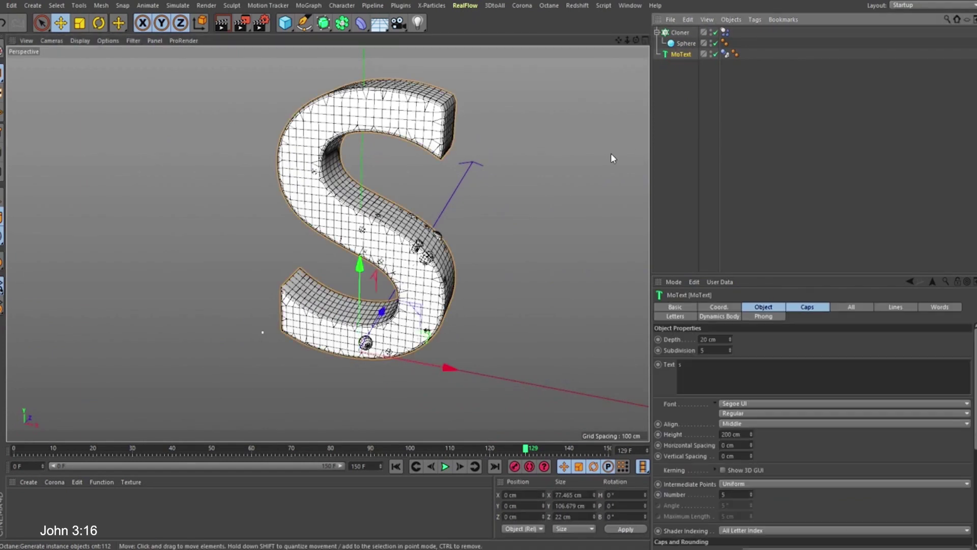
{"action": "left_click", "coordinate": [361, 22]}
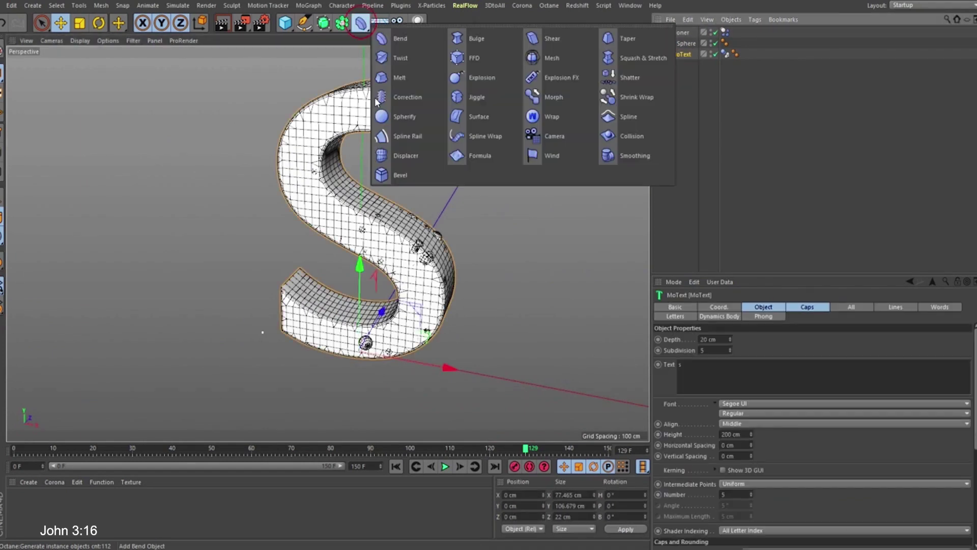
{"action": "left_click", "coordinate": [408, 158], "text": "shift"}
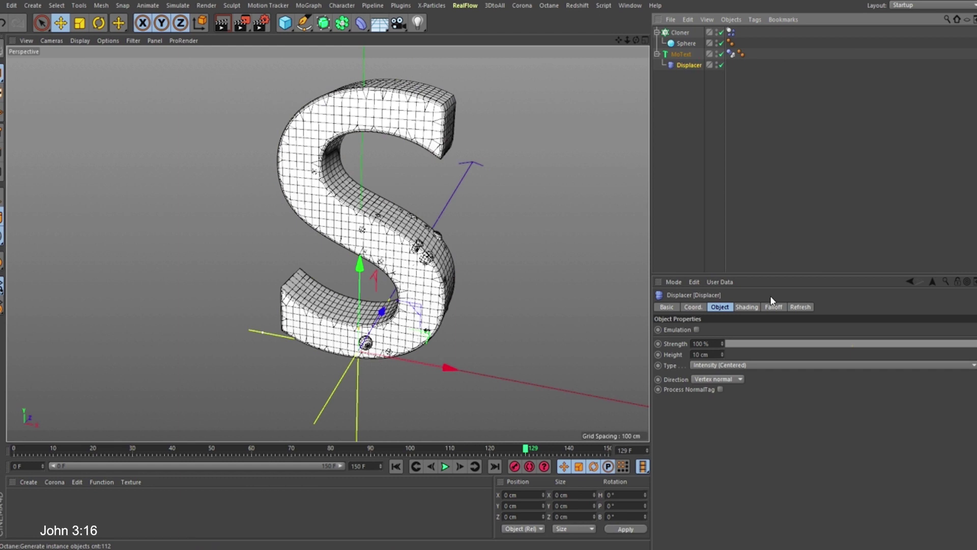
{"action": "left_click", "coordinate": [746, 307]}
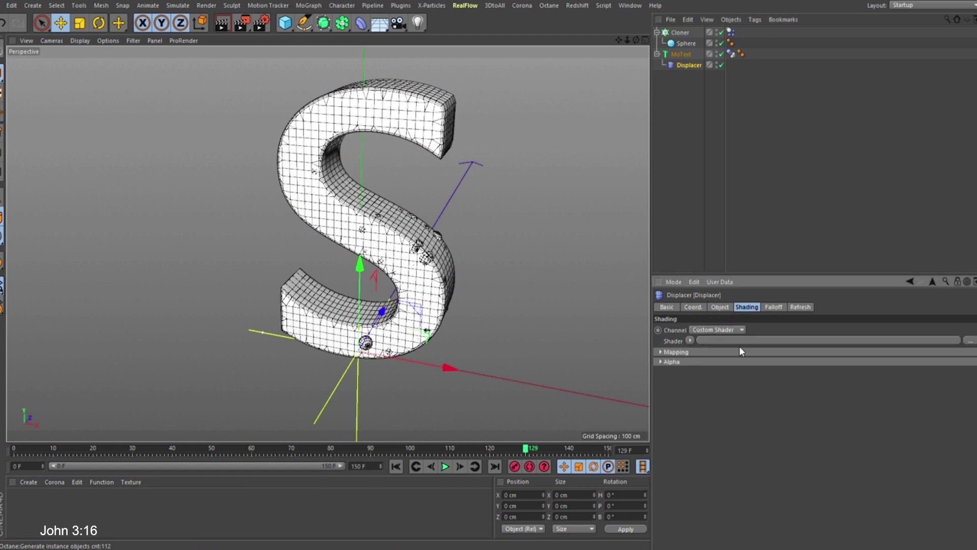
{"action": "left_click", "coordinate": [690, 341]}
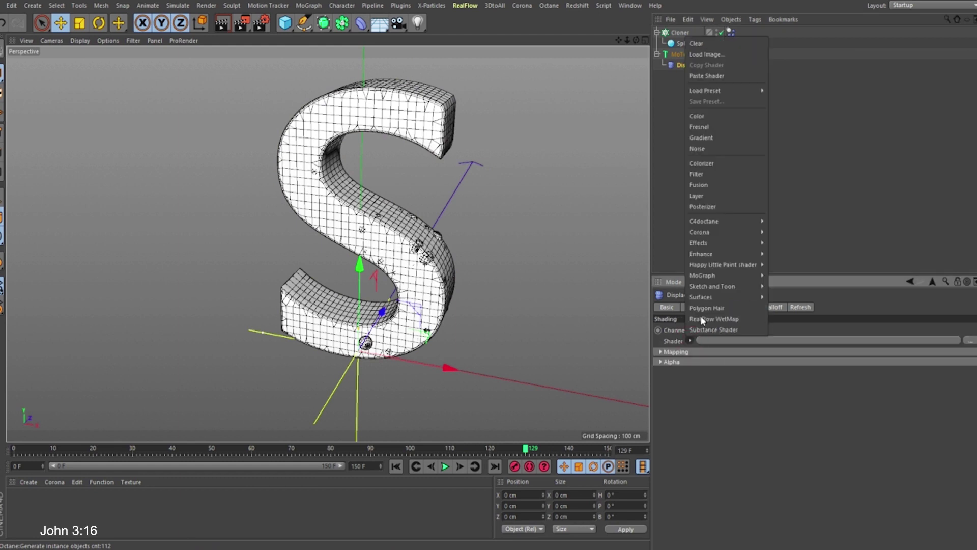
{"action": "left_click", "coordinate": [698, 151]}
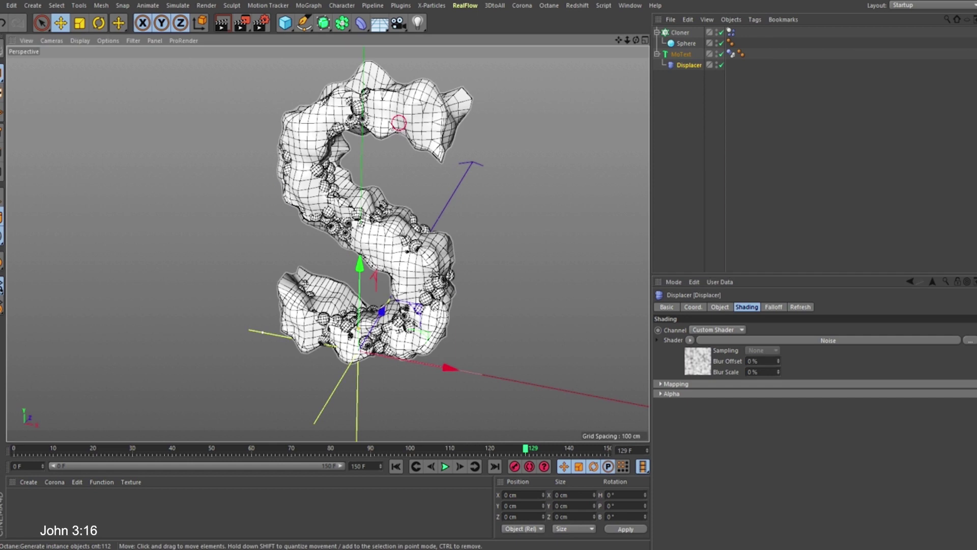
Orbit around the Noise-displaced S and select the Cloner.
{"action": "left_click_drag", "start_coordinate": [399, 122], "coordinate": [422, 69], "text": "alt"}
{"action": "right_click_drag", "start_coordinate": [422, 68], "coordinate": [461, 50], "text": "alt"}
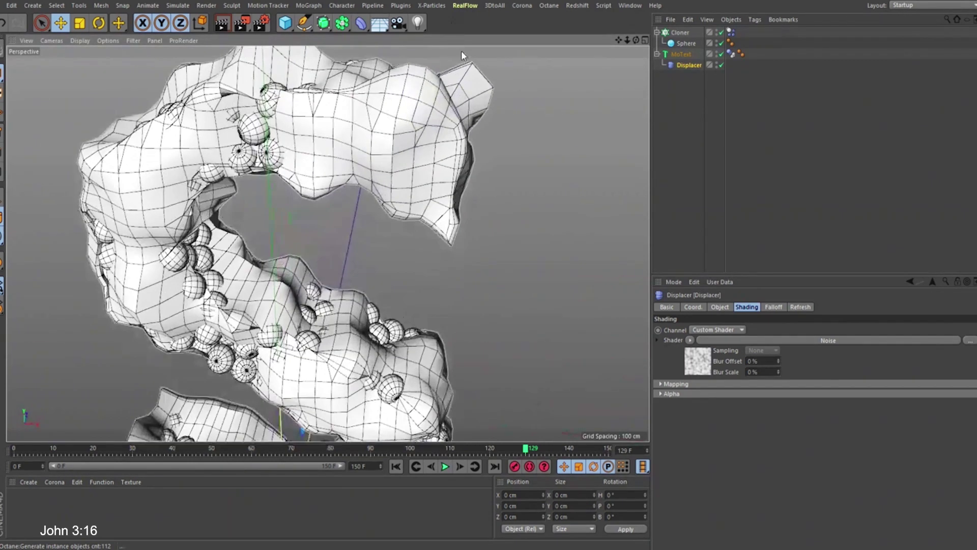
{"action": "left_click_drag", "start_coordinate": [462, 51], "coordinate": [374, 102], "text": "alt"}
{"action": "scroll", "coordinate": [374, 101], "scroll_direction": "up", "scroll_amount": 5}
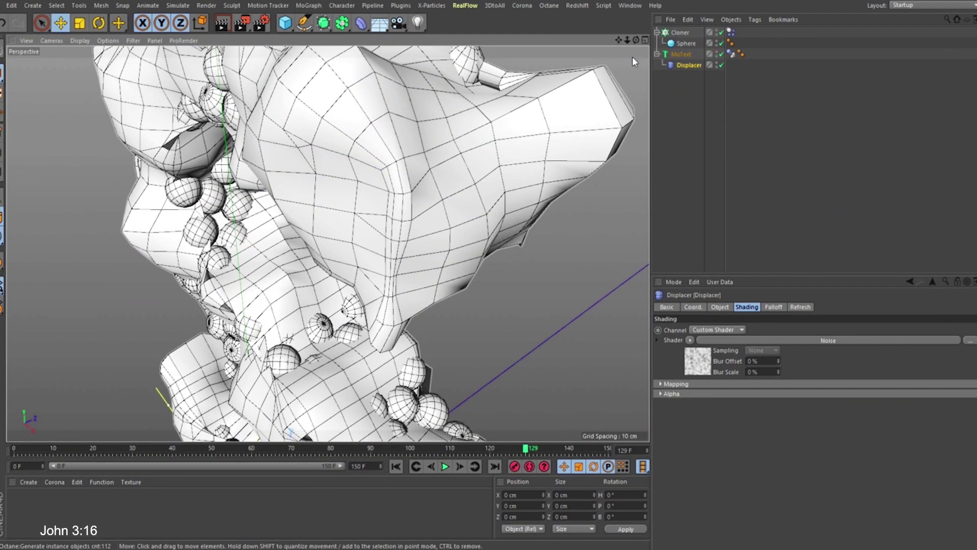
{"action": "left_click", "coordinate": [680, 32]}
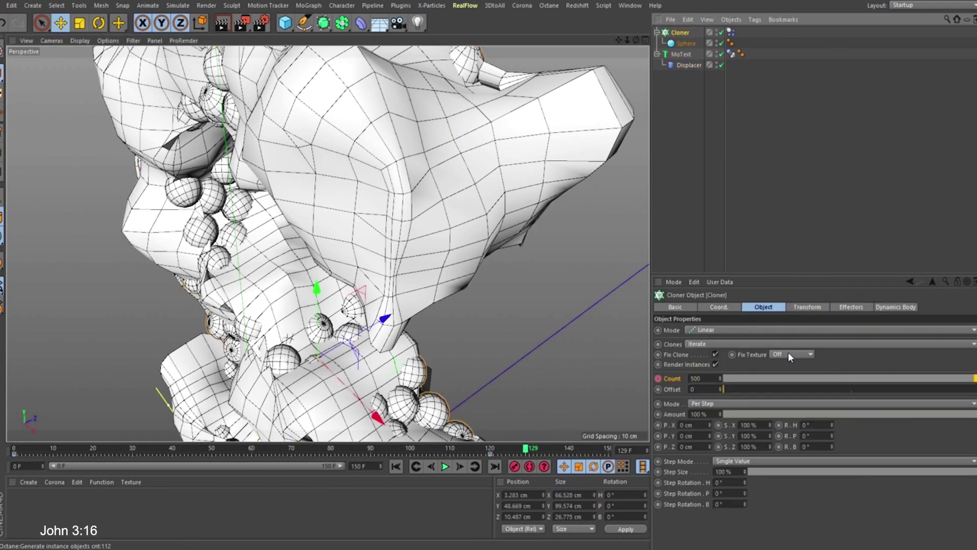
Turn off the MoText's Create Single Object option under Caps and inspect the mesh.
{"action": "left_click", "coordinate": [807, 306]}
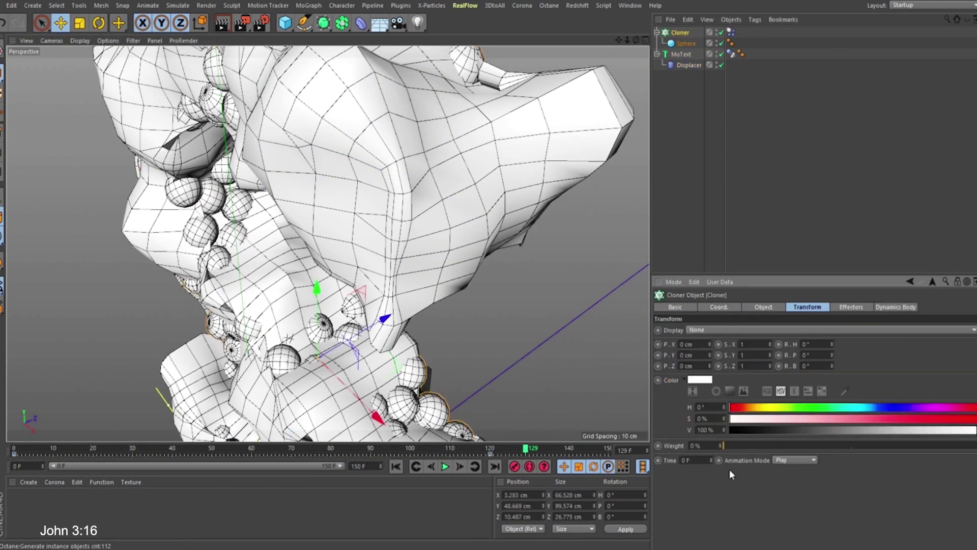
{"action": "left_click", "coordinate": [682, 53]}
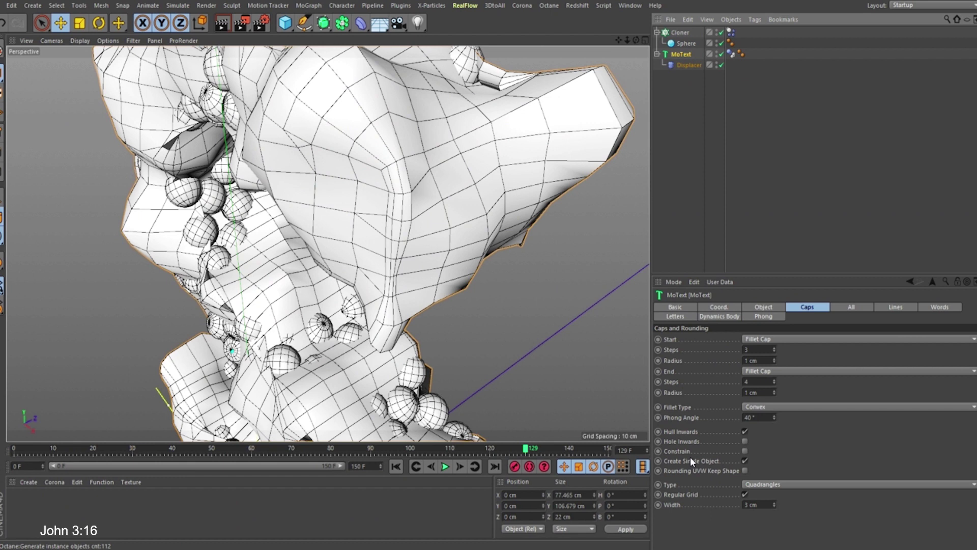
{"action": "left_click", "coordinate": [743, 461]}
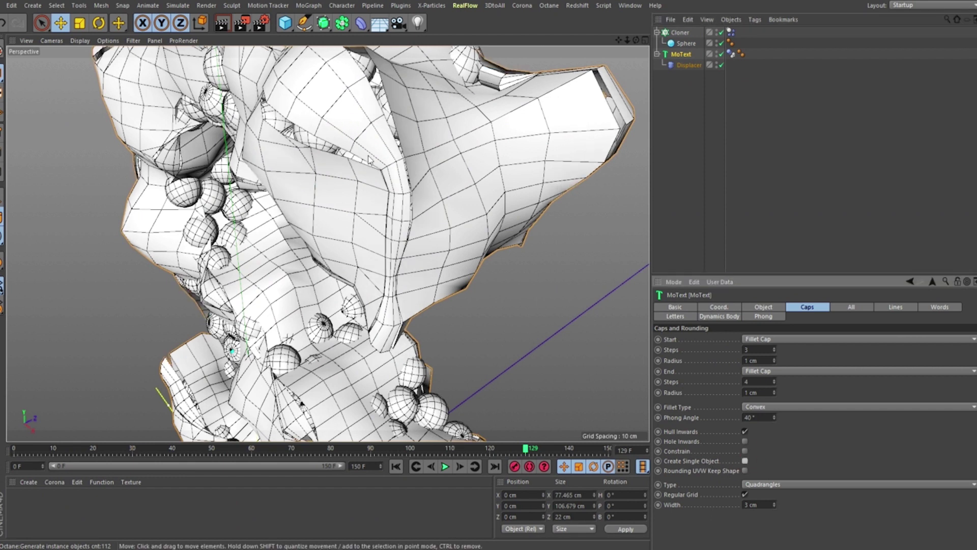
{"action": "scroll", "coordinate": [363, 241], "scroll_direction": "down", "scroll_amount": 4}
{"action": "middle_click_drag", "start_coordinate": [357, 190], "coordinate": [354, 255], "text": "alt"}
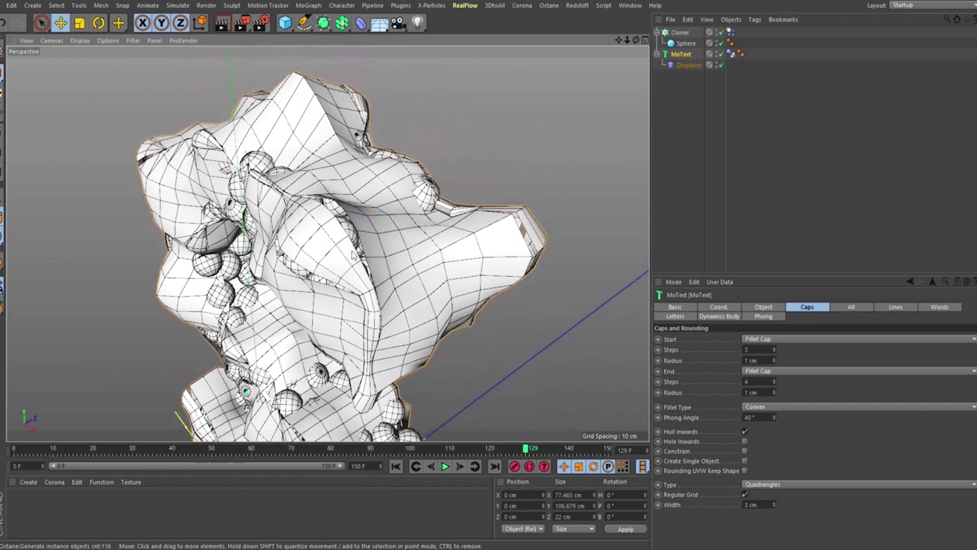
{"action": "scroll", "coordinate": [353, 256], "scroll_direction": "up", "scroll_amount": 3}
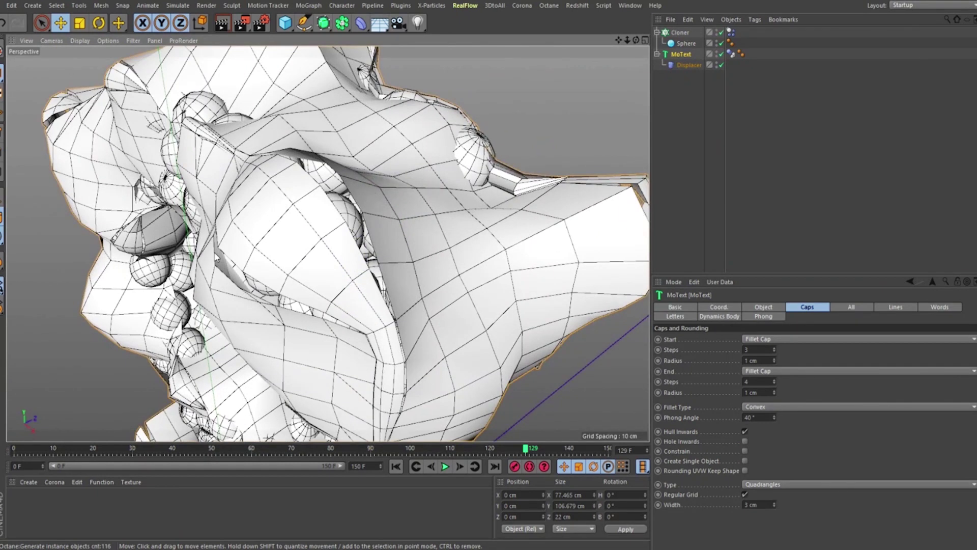
{"action": "scroll", "coordinate": [352, 224], "scroll_direction": "down", "scroll_amount": 3}
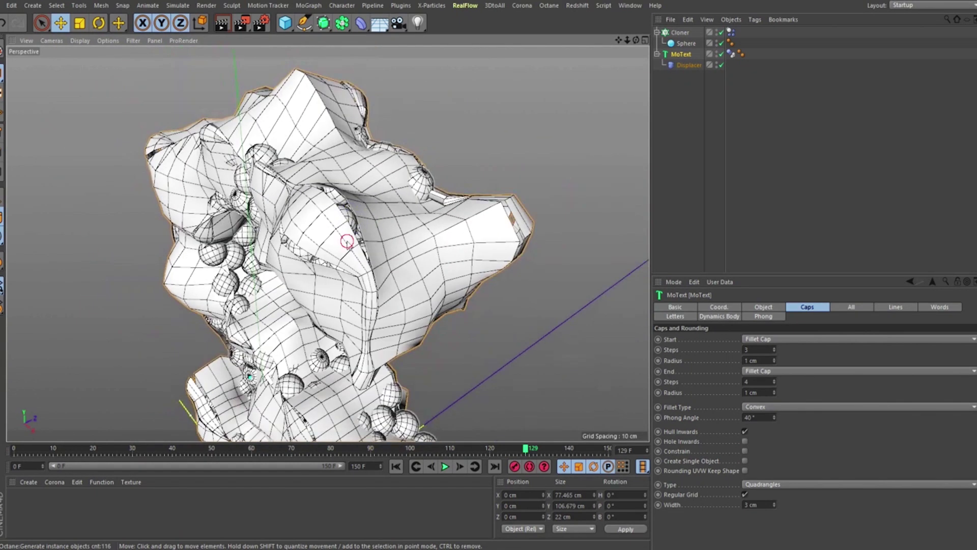
{"action": "left_click_drag", "start_coordinate": [348, 240], "coordinate": [407, 249], "text": "alt"}
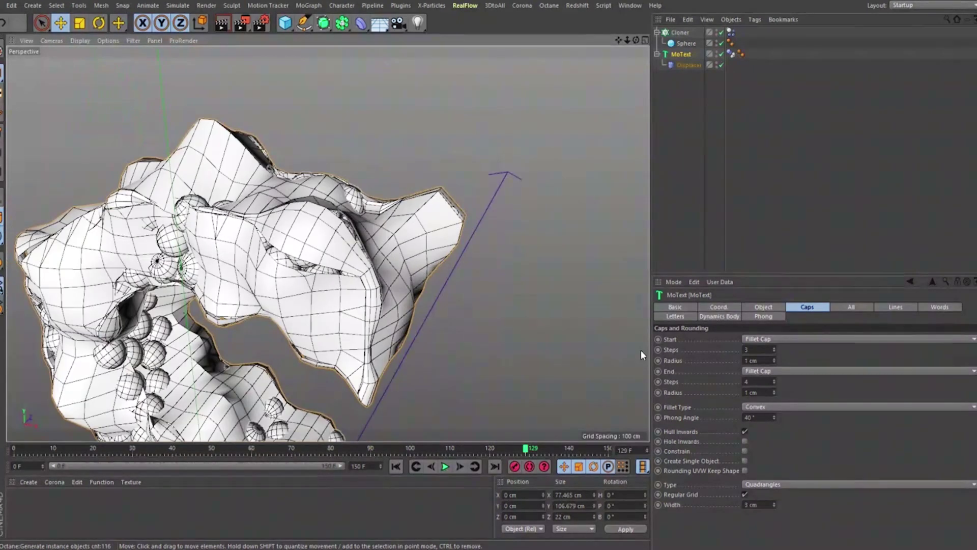
Re-enable Create Single Object and turn the S to face the camera.
{"action": "left_click", "coordinate": [745, 461]}
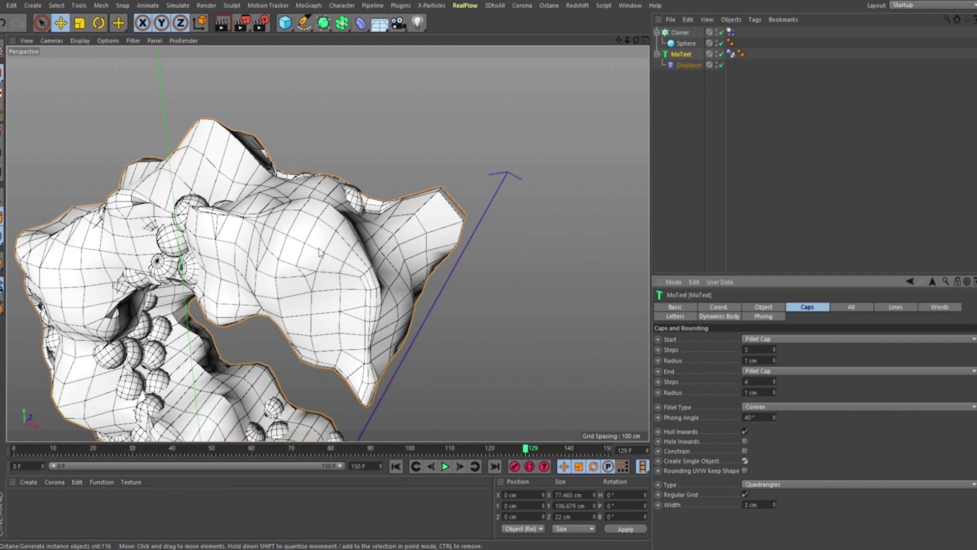
{"action": "scroll", "coordinate": [292, 213], "scroll_direction": "down", "scroll_amount": 5}
{"action": "middle_click_drag", "start_coordinate": [292, 212], "coordinate": [290, 205], "text": "alt"}
{"action": "left_click_drag", "start_coordinate": [286, 201], "coordinate": [364, 168], "text": "alt"}
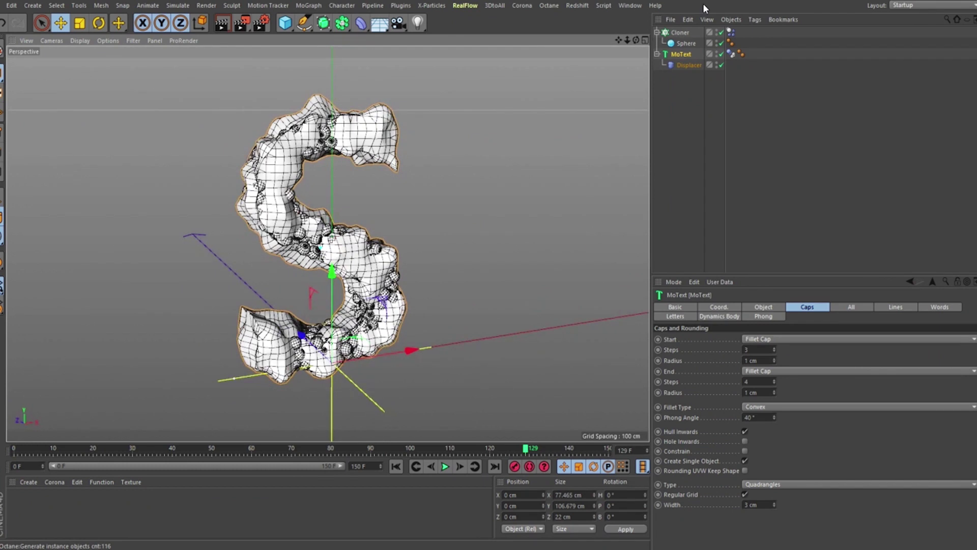
Set the Displacer's Noise Global Scale to 200%, after trying 250% and 150%.
{"action": "left_click", "coordinate": [682, 64]}
{"action": "left_click", "coordinate": [709, 366]}
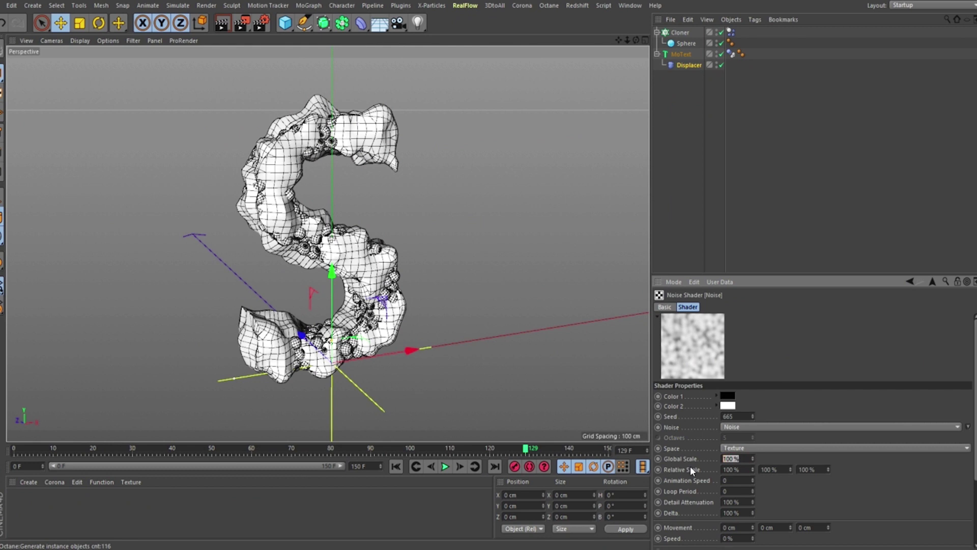
{"action": "type", "text": "250"}
{"action": "key", "text": "Return"}
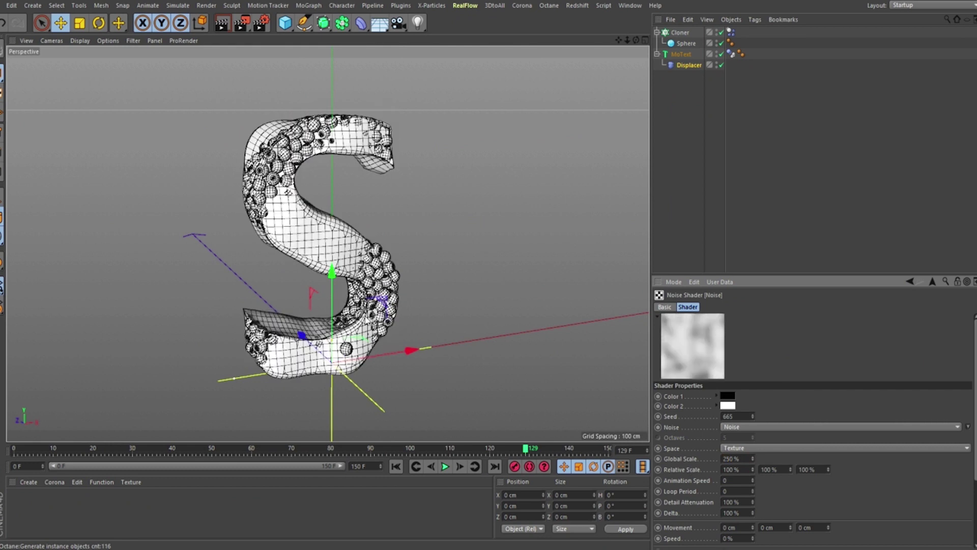
{"action": "left_click_drag", "start_coordinate": [516, 311], "coordinate": [583, 280], "text": "alt"}
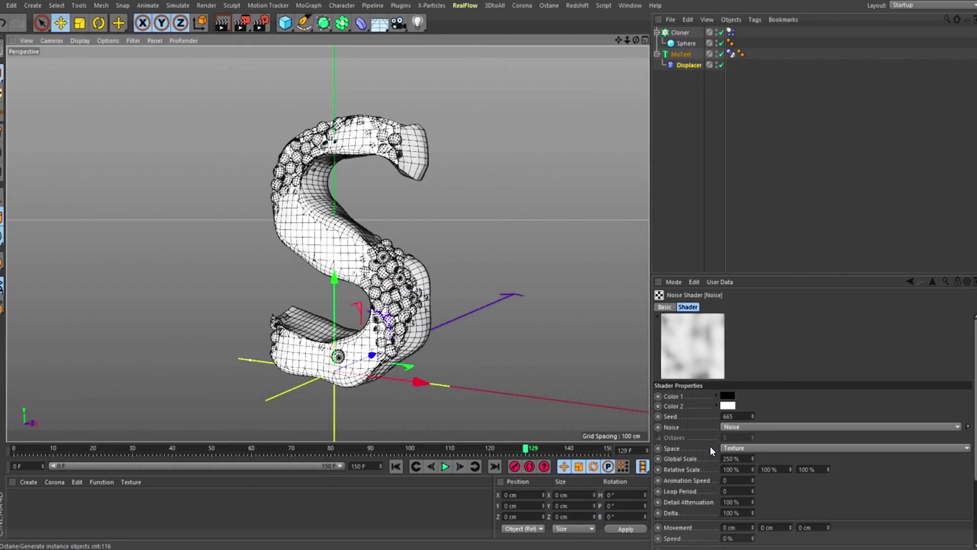
{"action": "left_click", "coordinate": [731, 459]}
{"action": "type", "text": "150"}
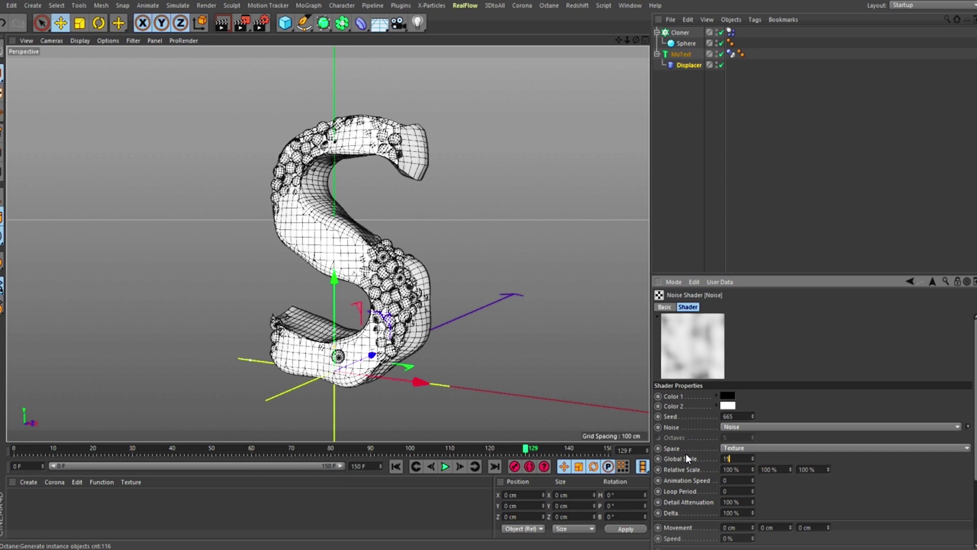
{"action": "key", "text": "Return"}
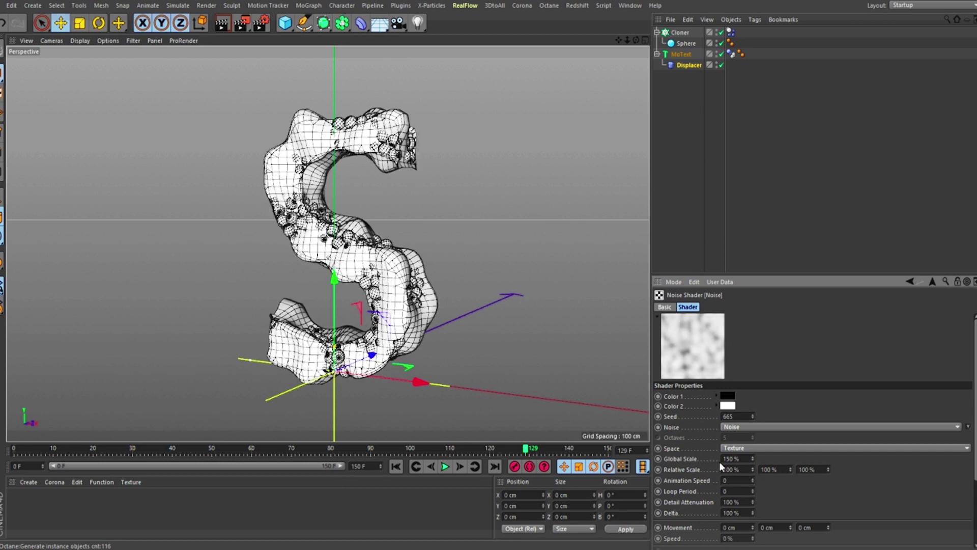
{"action": "type", "text": "200"}
{"action": "key", "text": "Return"}
{"action": "mouse_move", "coordinate": [323, 236]}
{"action": "left_mouse_down", "text": "alt"}
{"action": "mouse_move", "coordinate": [258, 229]}
{"action": "mouse_move", "coordinate": [325, 254]}
{"action": "left_mouse_up", "text": "alt"}
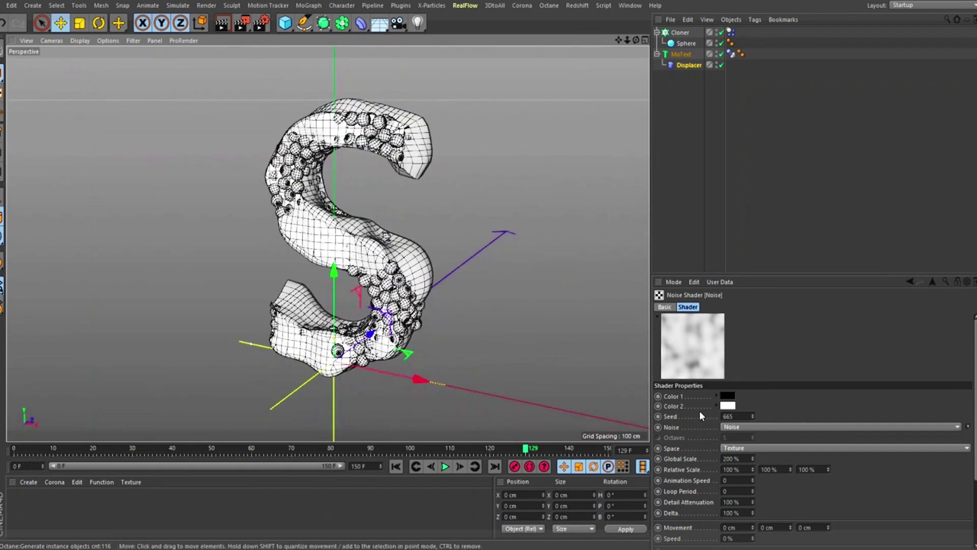
Raise the Noise seed to 668 and return to the Displacer's object settings.
{"action": "left_click", "coordinate": [753, 414]}
{"action": "left_click", "coordinate": [754, 414]}
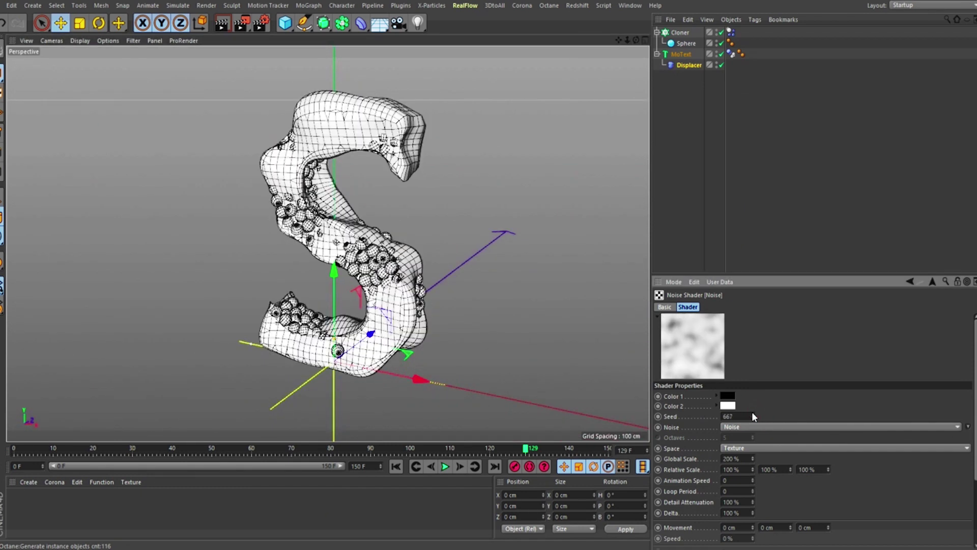
{"action": "left_click", "coordinate": [753, 414]}
{"action": "mouse_move", "coordinate": [328, 316]}
{"action": "left_mouse_down", "text": "alt"}
{"action": "mouse_move", "coordinate": [413, 244]}
{"action": "mouse_move", "coordinate": [569, 261]}
{"action": "mouse_move", "coordinate": [414, 255]}
{"action": "mouse_move", "coordinate": [432, 265]}
{"action": "left_mouse_up", "text": "alt"}
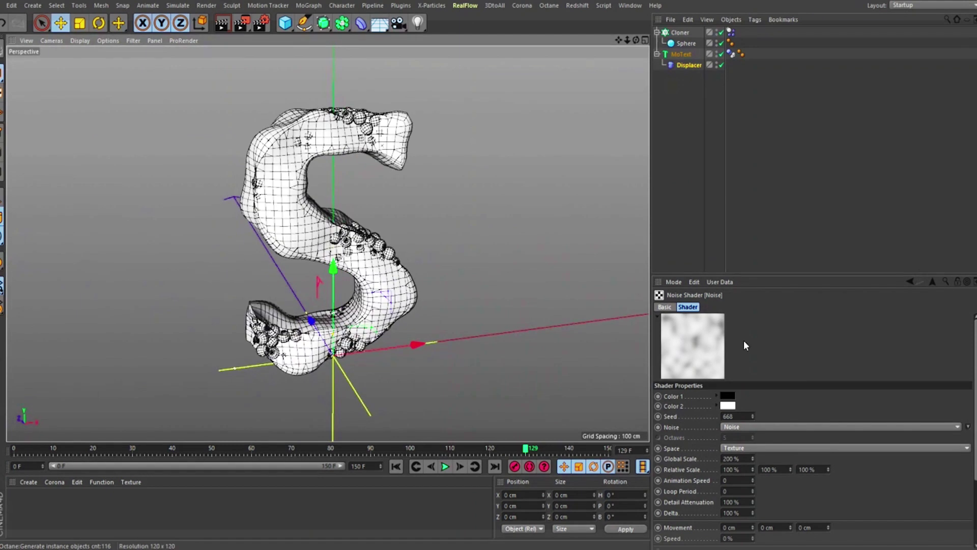
{"action": "left_click", "coordinate": [932, 281]}
{"action": "left_click_drag", "start_coordinate": [489, 409], "coordinate": [488, 285], "text": "alt"}
{"action": "left_click", "coordinate": [720, 307]}
Set the Displacer height to 4 cm and hide the MoText in the viewport.
{"action": "double_click", "coordinate": [700, 354]}
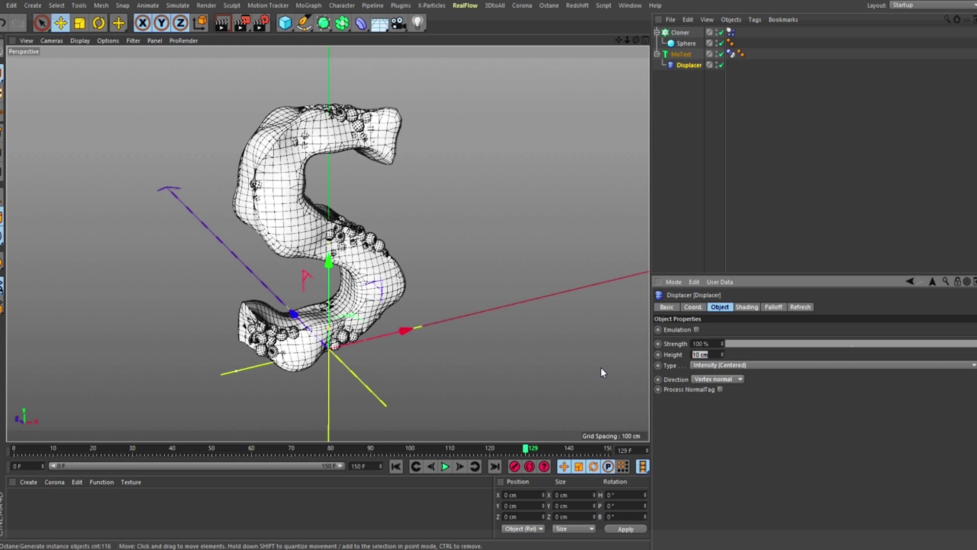
{"action": "type", "text": "4"}
{"action": "key", "text": "Return"}
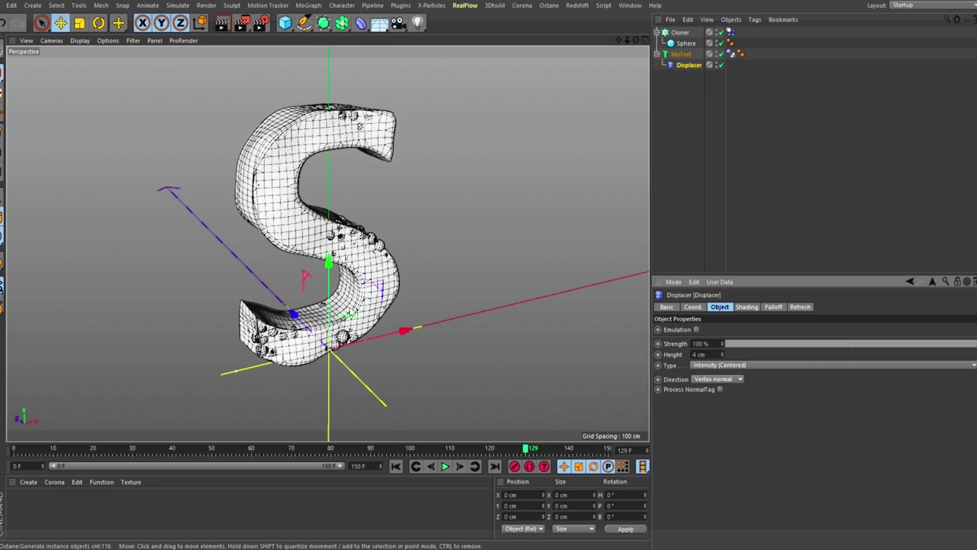
{"action": "mouse_move", "coordinate": [293, 219]}
{"action": "left_mouse_down", "text": "alt"}
{"action": "mouse_move", "coordinate": [465, 218]}
{"action": "mouse_move", "coordinate": [470, 197]}
{"action": "mouse_move", "coordinate": [293, 219]}
{"action": "mouse_move", "coordinate": [136, 215]}
{"action": "mouse_move", "coordinate": [85, 187]}
{"action": "mouse_move", "coordinate": [252, 187]}
{"action": "mouse_move", "coordinate": [531, 224]}
{"action": "mouse_move", "coordinate": [457, 177]}
{"action": "mouse_move", "coordinate": [285, 208]}
{"action": "left_mouse_up", "text": "alt"}
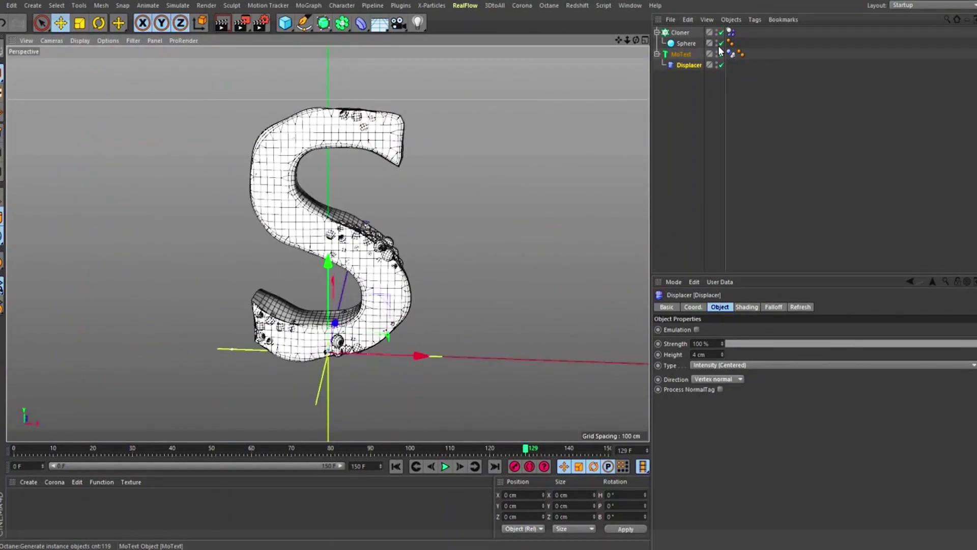
{"action": "left_click", "coordinate": [718, 52]}
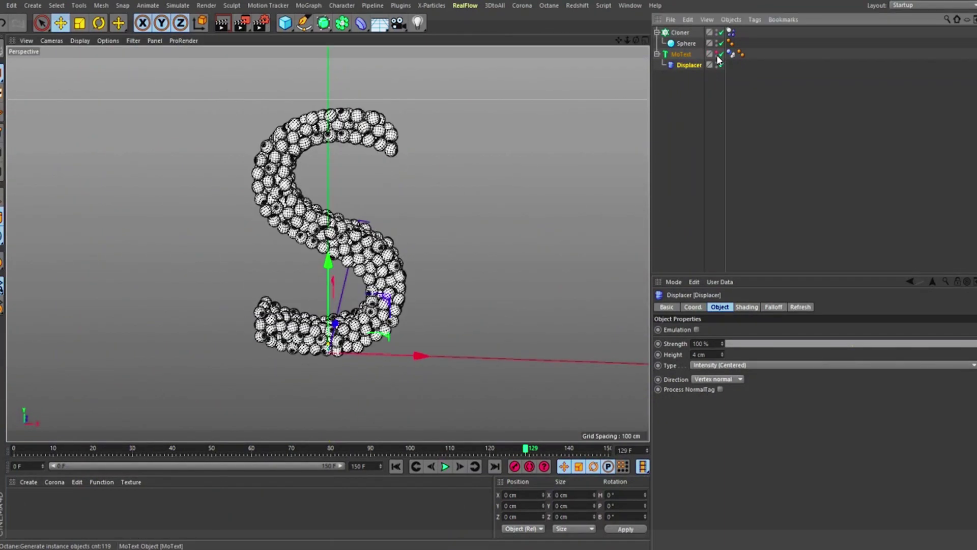
Exclude the MoText from rendering and rerun the simulation from frame 0.
{"action": "left_click", "coordinate": [717, 56]}
{"action": "left_click", "coordinate": [767, 100]}
{"action": "scroll", "coordinate": [343, 177], "scroll_direction": "down", "scroll_amount": 5}
{"action": "mouse_move", "coordinate": [317, 225]}
{"action": "left_mouse_down", "text": "alt"}
{"action": "mouse_move", "coordinate": [336, 211]}
{"action": "mouse_move", "coordinate": [284, 210]}
{"action": "left_mouse_up", "text": "alt"}
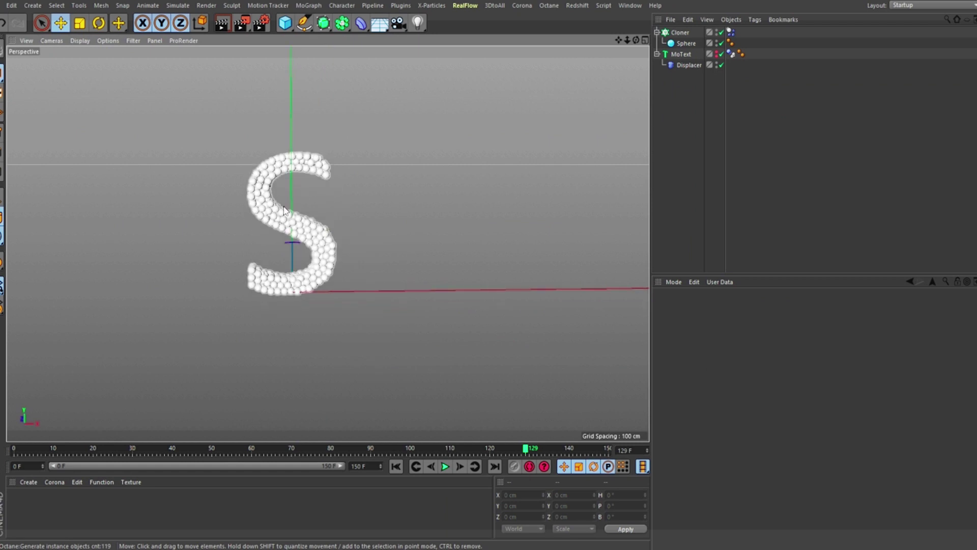
{"action": "left_click", "coordinate": [396, 466]}
{"action": "left_click", "coordinate": [444, 466]}
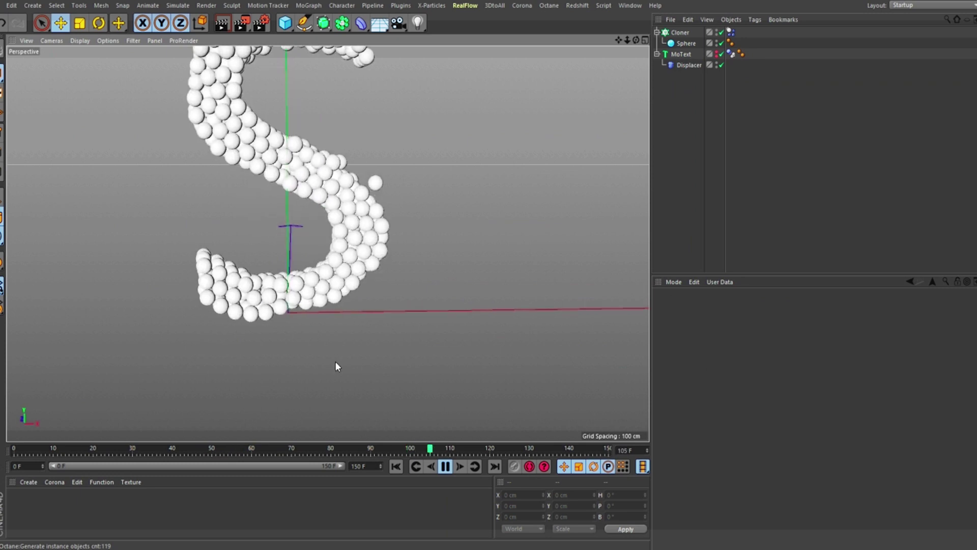
{"action": "left_click", "coordinate": [445, 468]}
Orbit around the fallen spheres back to a front view of the S and select the Cloner.
{"action": "left_click_drag", "start_coordinate": [404, 353], "coordinate": [515, 211], "text": "alt"}
{"action": "middle_click_drag", "start_coordinate": [168, 216], "coordinate": [548, 240], "text": "alt"}
{"action": "left_click_drag", "start_coordinate": [242, 219], "coordinate": [273, 216], "text": "alt"}
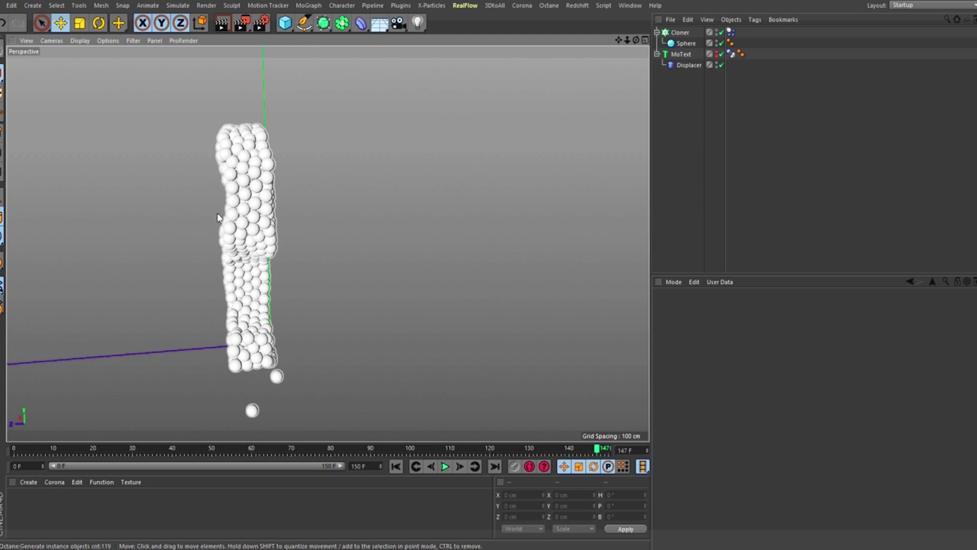
{"action": "right_click_drag", "start_coordinate": [222, 205], "coordinate": [225, 229], "text": "alt"}
{"action": "left_click_drag", "start_coordinate": [225, 240], "coordinate": [334, 225], "text": "alt"}
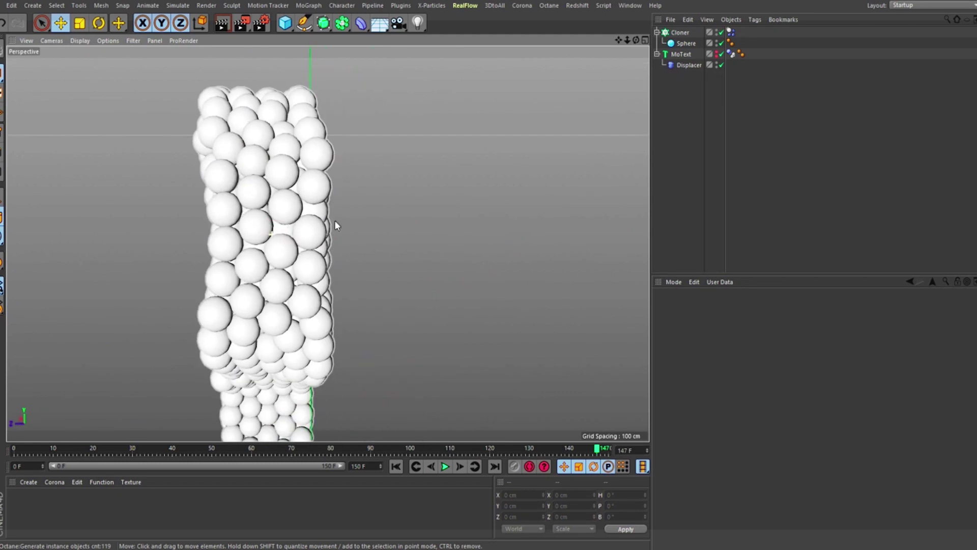
{"action": "left_click_drag", "start_coordinate": [260, 237], "coordinate": [318, 201], "text": "alt"}
{"action": "left_click", "coordinate": [684, 34]}
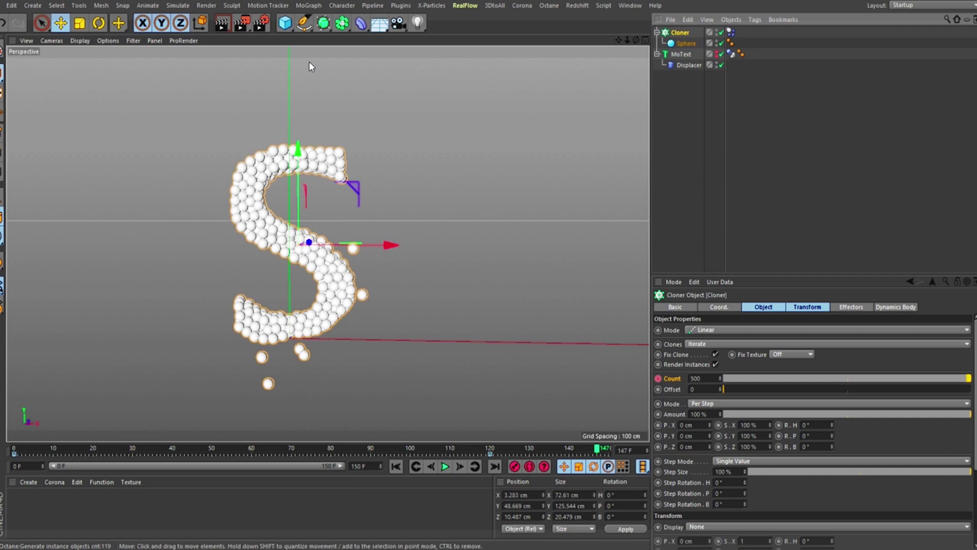
Add a Random effector, then remove it from the Cloner's list and delete it.
{"action": "left_click", "coordinate": [309, 6]}
{"action": "mouse_move", "coordinate": [312, 20]}
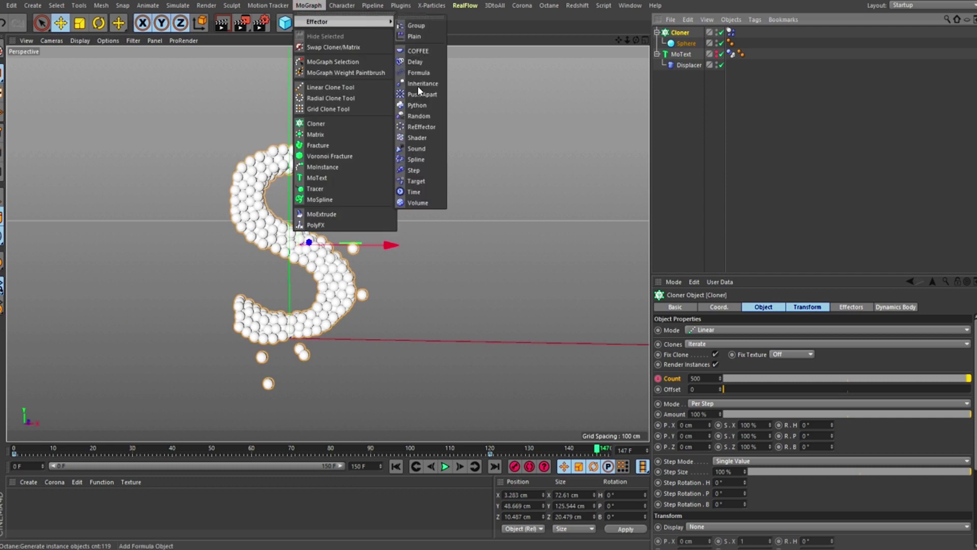
{"action": "left_click", "coordinate": [417, 117]}
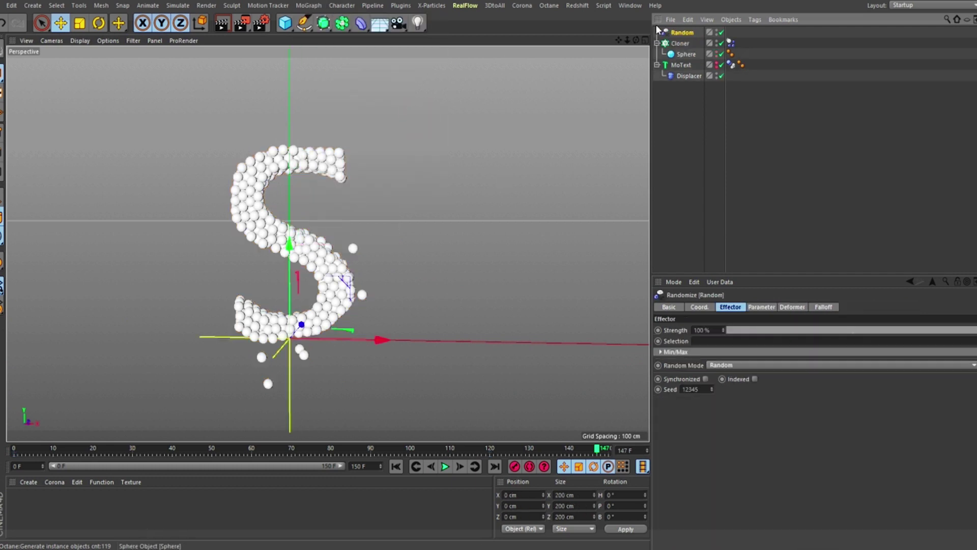
{"action": "left_click", "coordinate": [677, 43]}
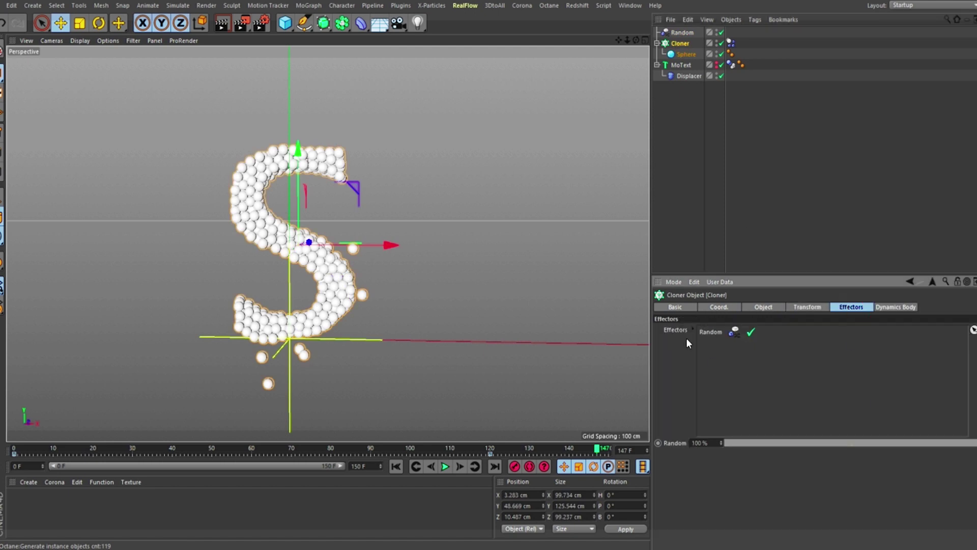
{"action": "left_click", "coordinate": [710, 332]}
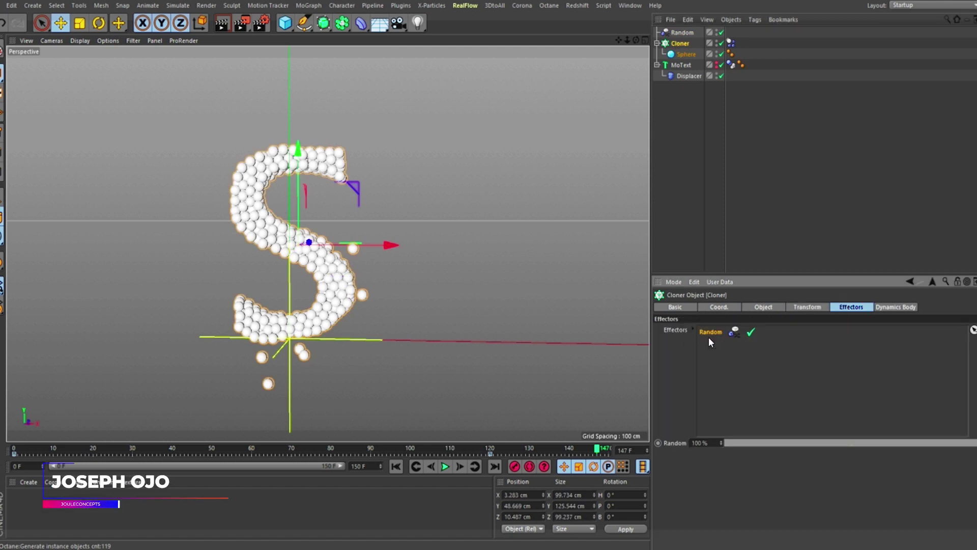
{"action": "key", "text": "Delete"}
{"action": "left_click", "coordinate": [682, 33]}
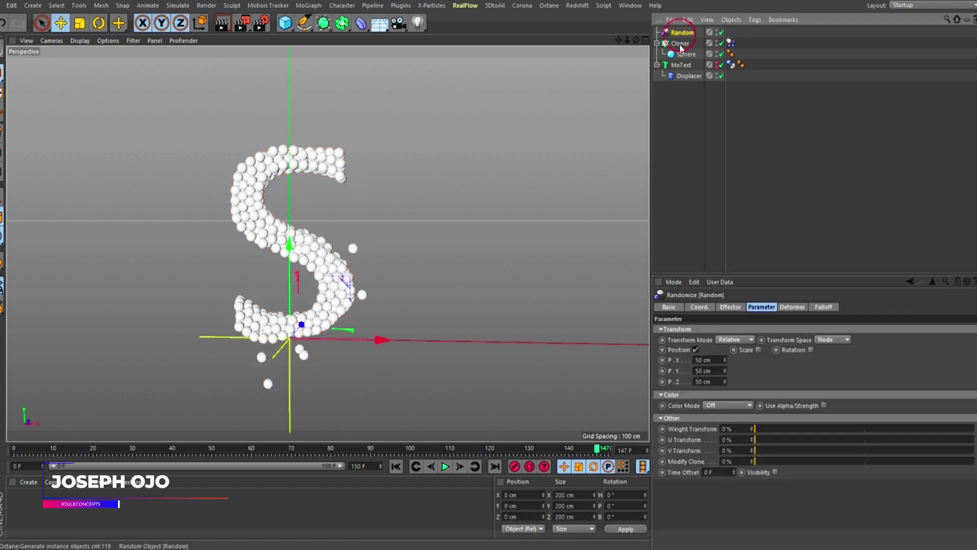
{"action": "key", "text": "Delete"}
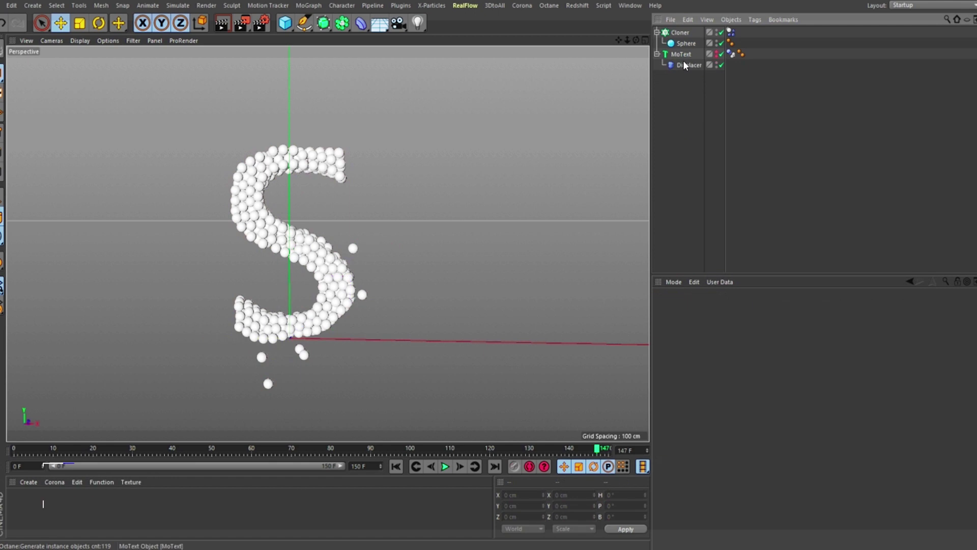
Add a new Random effector and drag it into the Cloner's Effectors list.
{"action": "left_click", "coordinate": [319, 6]}
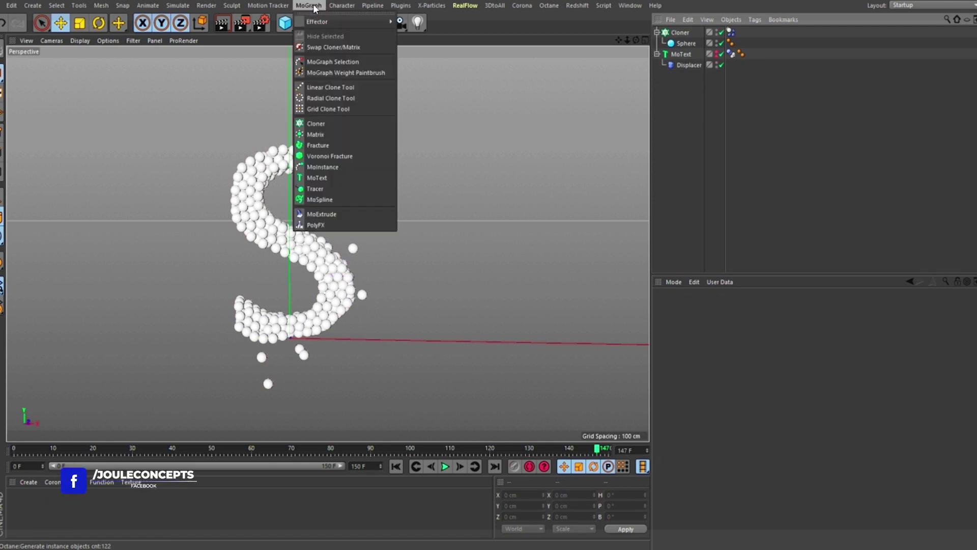
{"action": "mouse_move", "coordinate": [321, 22]}
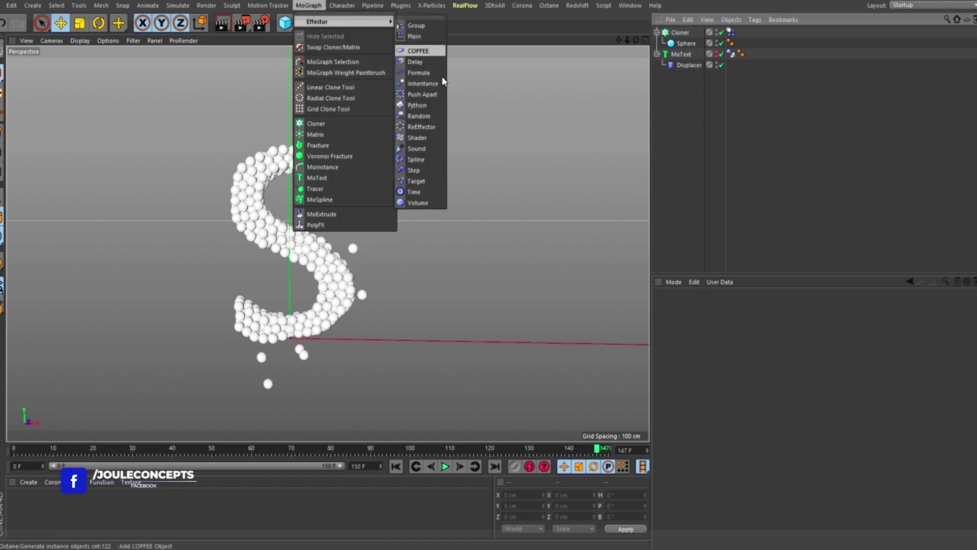
{"action": "left_click", "coordinate": [418, 116]}
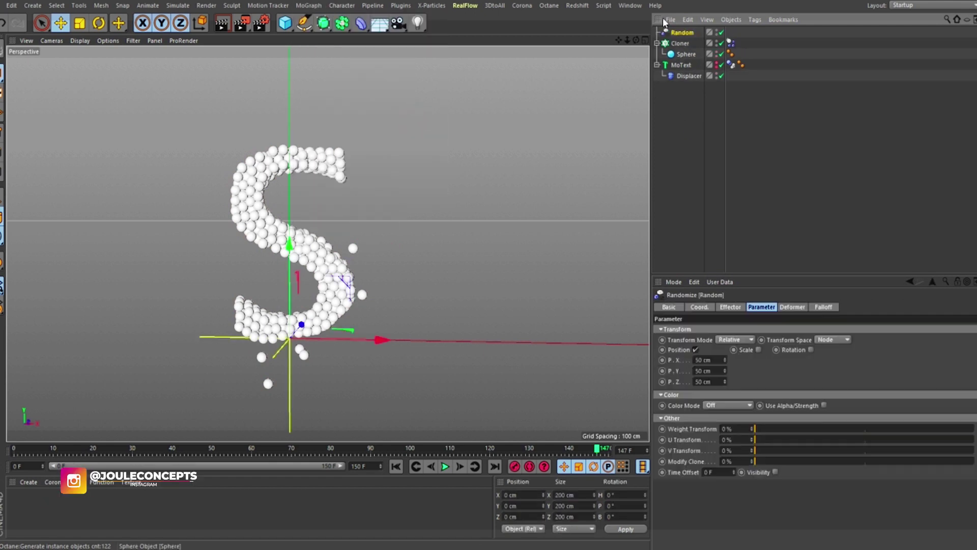
{"action": "left_click", "coordinate": [680, 43]}
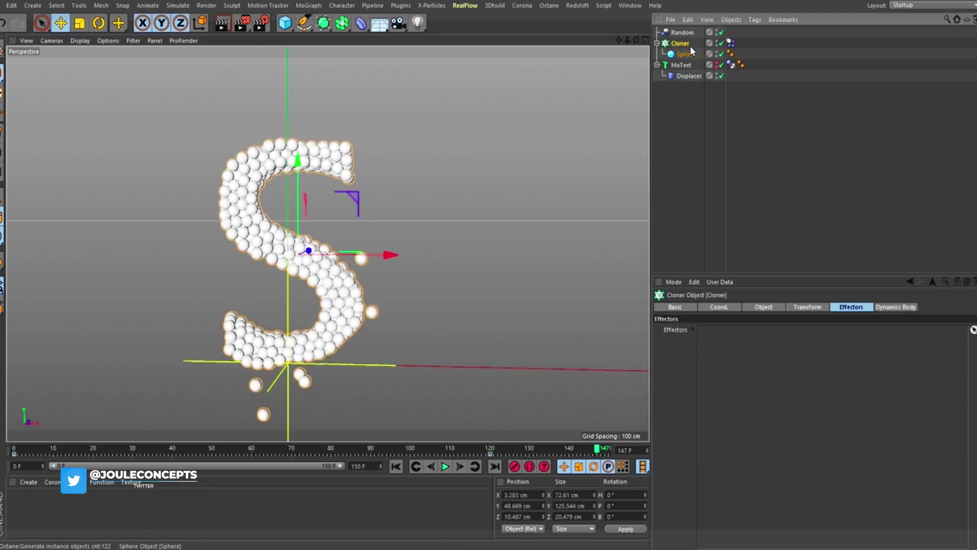
{"action": "left_click_drag", "start_coordinate": [682, 32], "coordinate": [750, 387]}
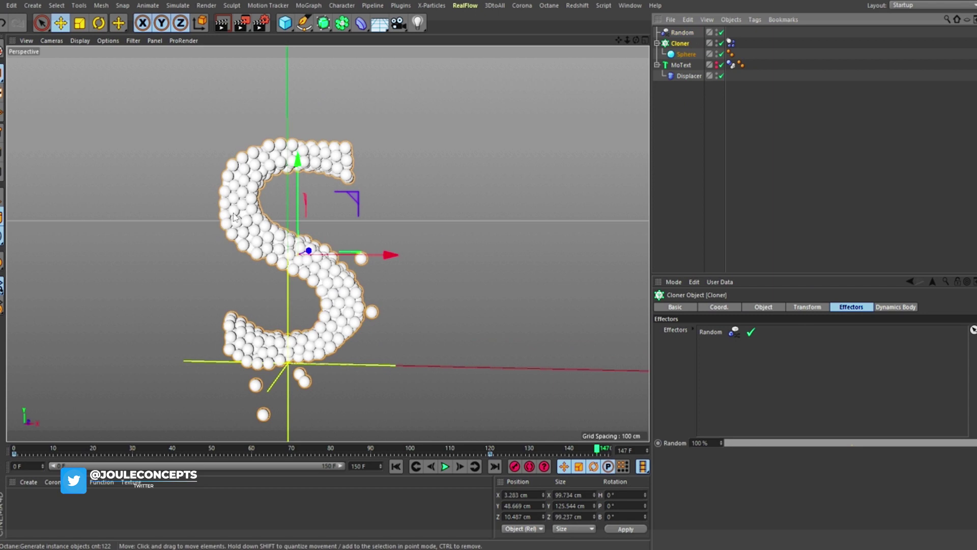
{"action": "left_click_drag", "start_coordinate": [560, 229], "coordinate": [261, 202], "text": "alt"}
{"action": "scroll", "coordinate": [236, 163], "scroll_direction": "up", "scroll_amount": 5}
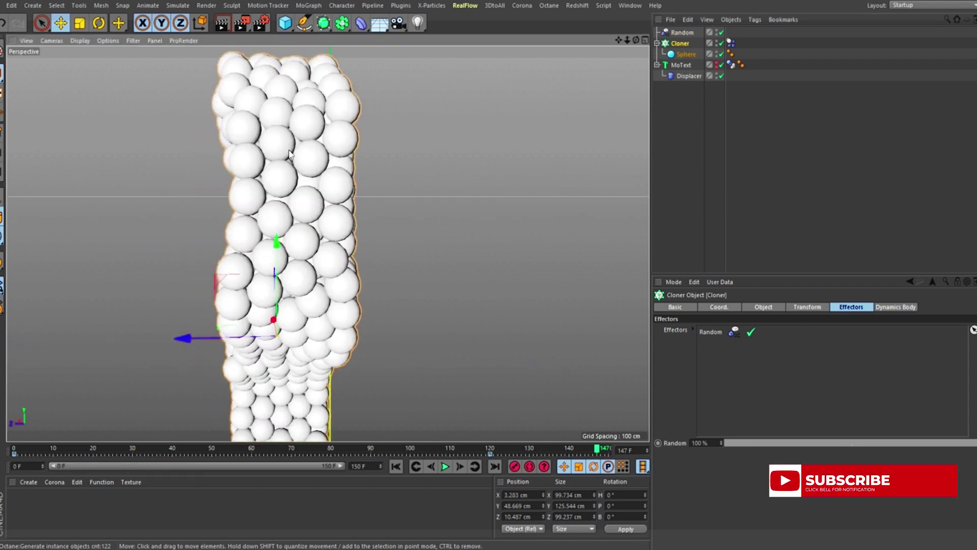
{"action": "left_click", "coordinate": [682, 33]}
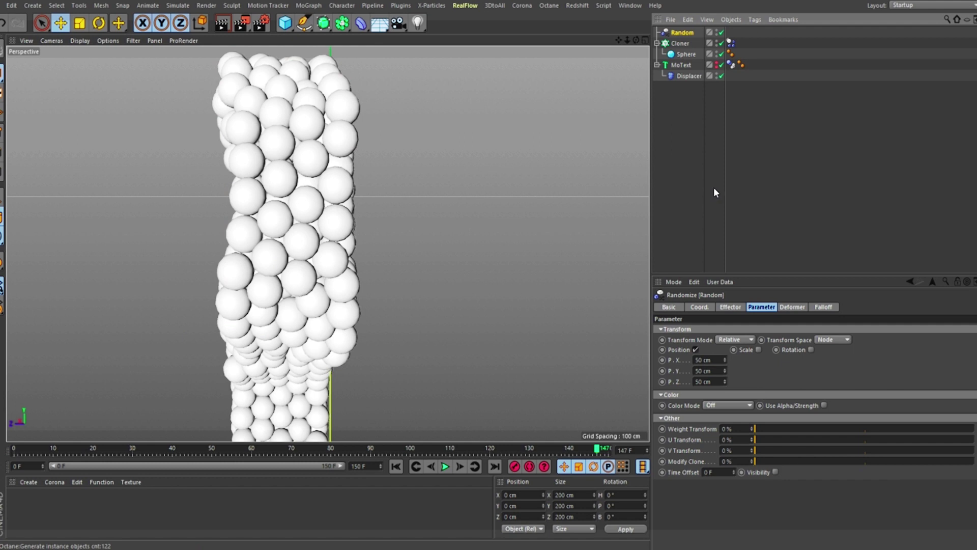
Switch the Random effector from Position to Uniform Scale randomization.
{"action": "left_click", "coordinate": [695, 349]}
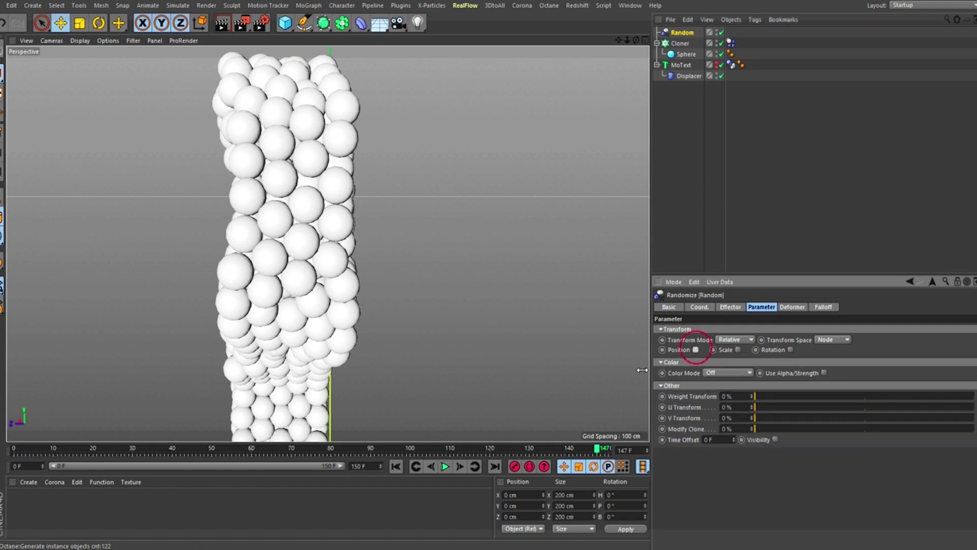
{"action": "scroll", "coordinate": [290, 203], "scroll_direction": "down", "scroll_amount": 3}
{"action": "left_click_drag", "start_coordinate": [290, 204], "coordinate": [315, 213], "text": "alt"}
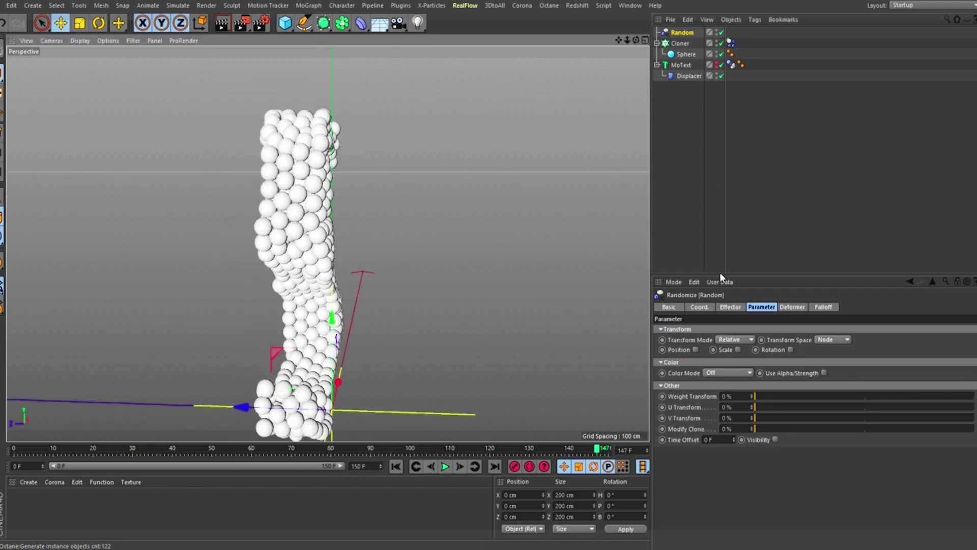
{"action": "left_click", "coordinate": [738, 349]}
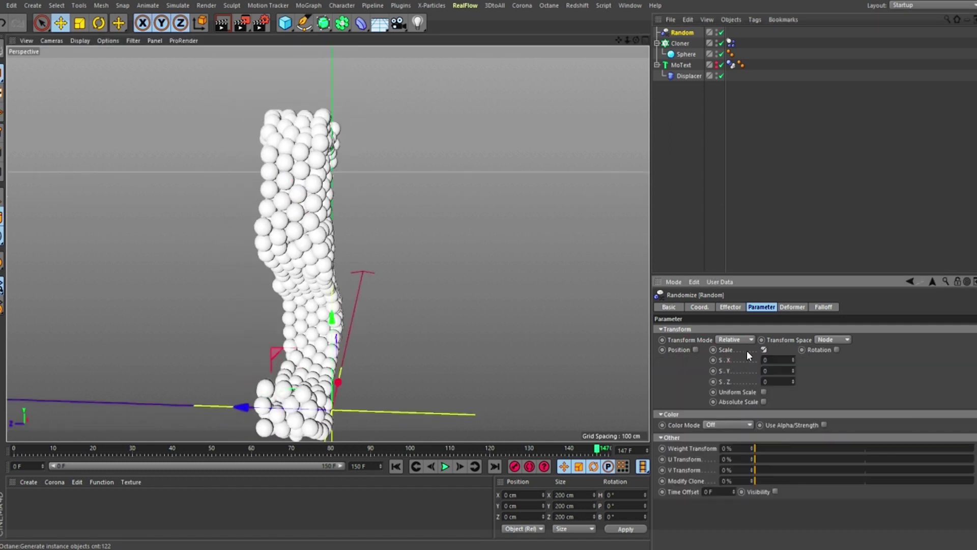
{"action": "left_click", "coordinate": [764, 392]}
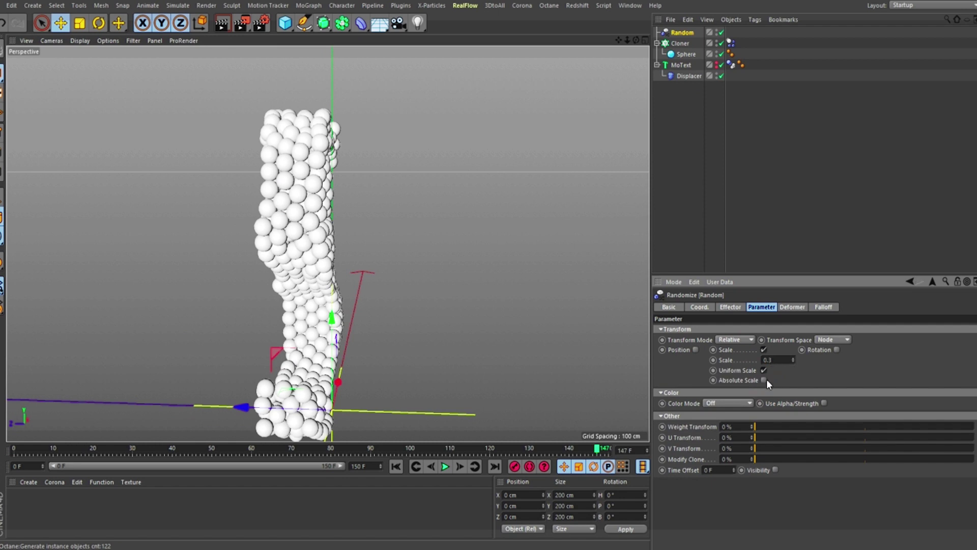
{"action": "left_click_drag", "start_coordinate": [329, 331], "coordinate": [344, 412], "text": "alt"}
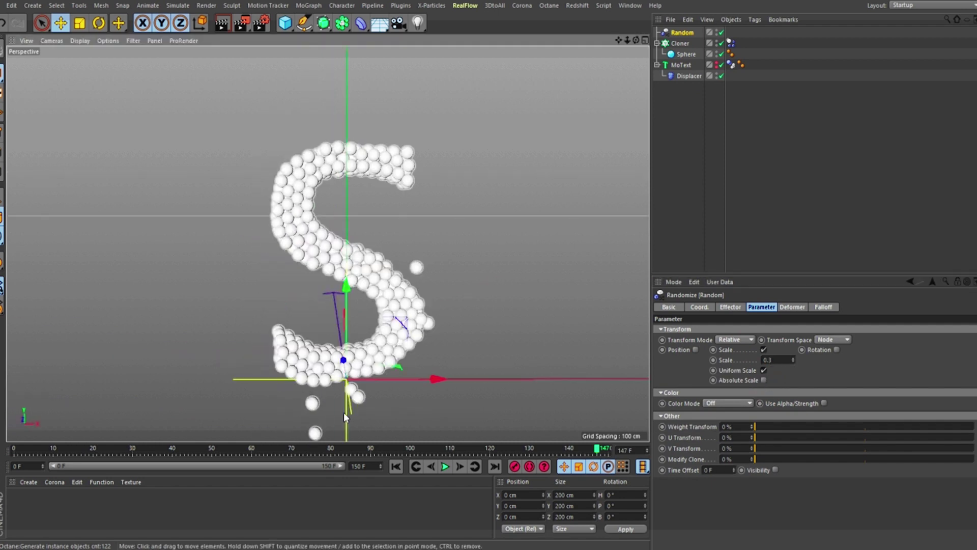
Replay the simulation to preview the varied sphere sizes, then edit the 0.3 Scale value.
{"action": "left_click", "coordinate": [397, 466]}
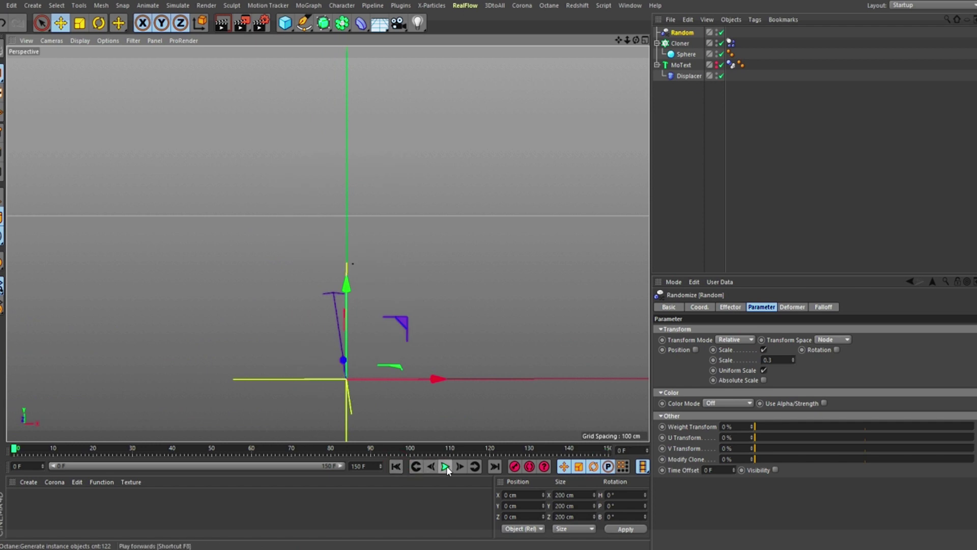
{"action": "left_click", "coordinate": [446, 466]}
{"action": "left_click", "coordinate": [446, 466]}
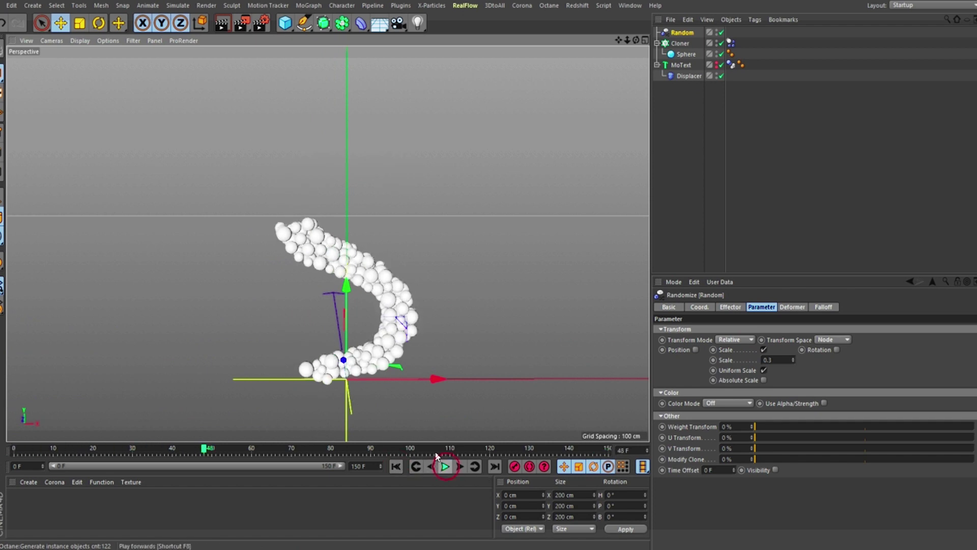
{"action": "scroll", "coordinate": [331, 275], "scroll_direction": "up", "scroll_amount": 3}
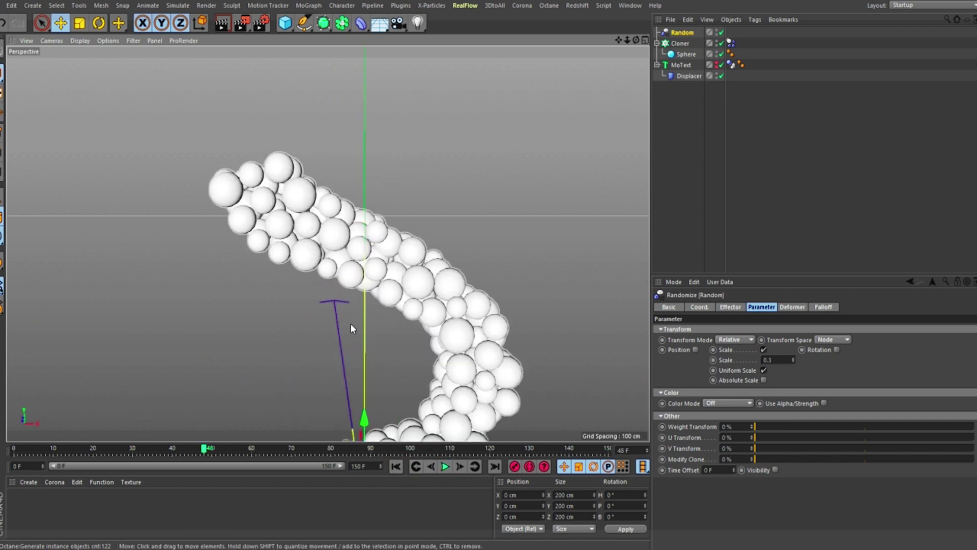
{"action": "scroll", "coordinate": [351, 329], "scroll_direction": "down", "scroll_amount": 5}
{"action": "left_click", "coordinate": [397, 466]}
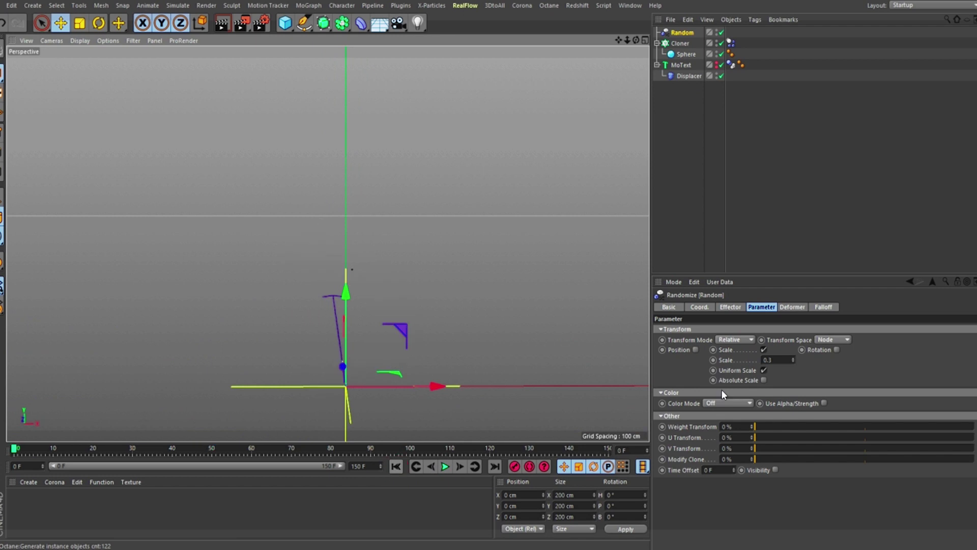
{"action": "left_click", "coordinate": [778, 360]}
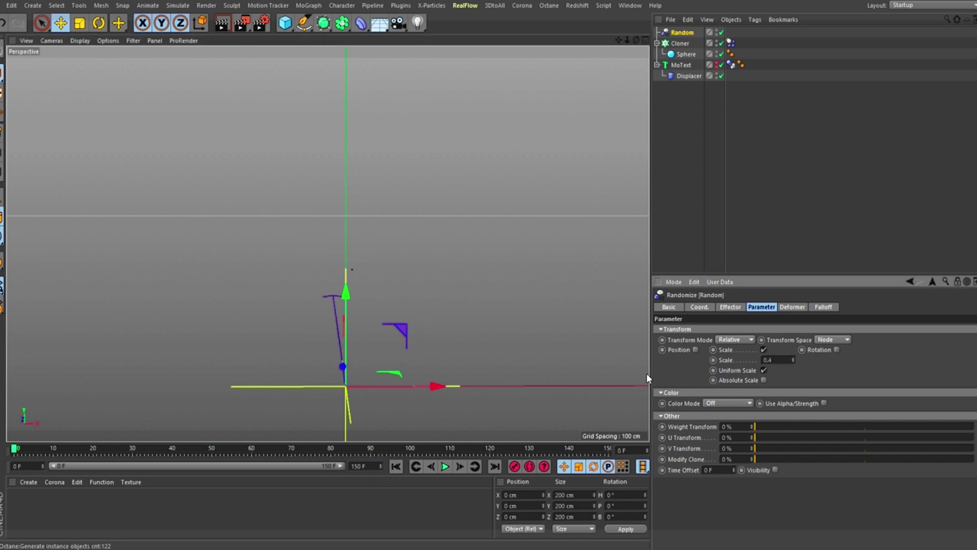
{"action": "scroll", "coordinate": [359, 265], "scroll_direction": "down", "scroll_amount": 3}
Play the simulation, pause near the end, and orbit and zoom in on the spheres from the side.
{"action": "left_click", "coordinate": [443, 466]}
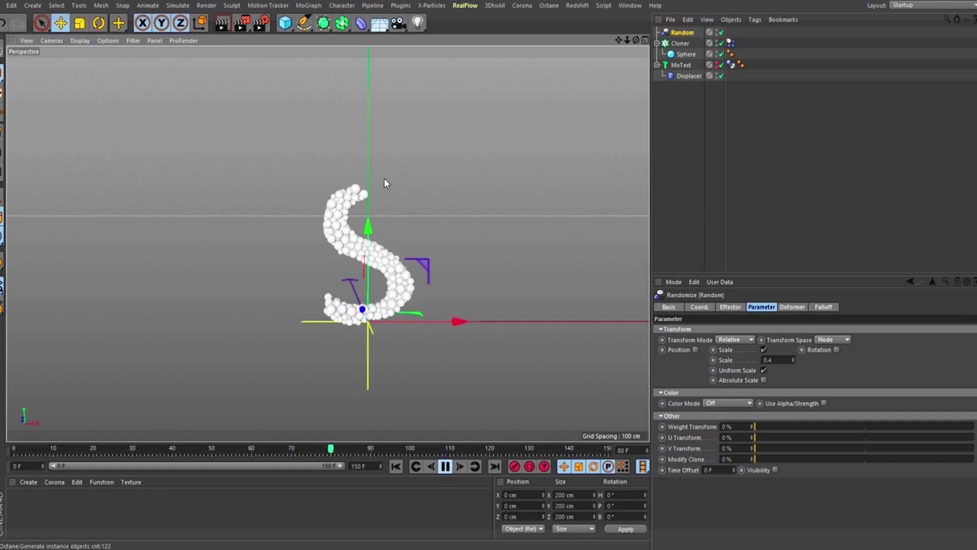
{"action": "left_click", "coordinate": [442, 468]}
{"action": "mouse_move", "coordinate": [365, 205]}
{"action": "left_mouse_down", "text": "alt"}
{"action": "mouse_move", "coordinate": [545, 194]}
{"action": "mouse_move", "coordinate": [673, 209]}
{"action": "mouse_move", "coordinate": [394, 215]}
{"action": "mouse_move", "coordinate": [363, 203]}
{"action": "left_mouse_up", "text": "alt"}
{"action": "middle_click_drag", "start_coordinate": [363, 203], "coordinate": [307, 159], "text": "alt"}
{"action": "left_click_drag", "start_coordinate": [308, 158], "coordinate": [293, 214], "text": "alt"}
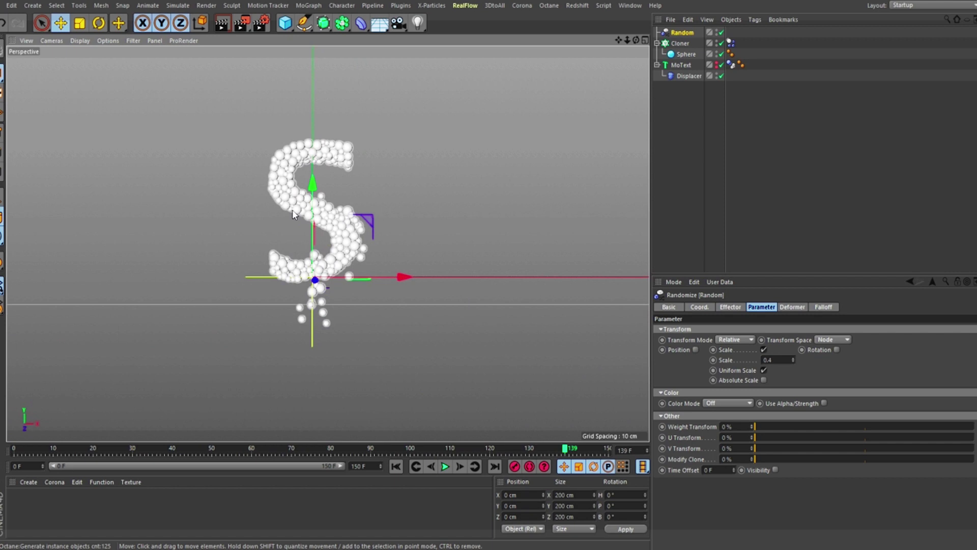
{"action": "right_click_drag", "start_coordinate": [287, 178], "coordinate": [275, 112], "text": "alt"}
{"action": "left_click_drag", "start_coordinate": [299, 118], "coordinate": [413, 149], "text": "alt"}
{"action": "right_click_drag", "start_coordinate": [241, 166], "coordinate": [259, 120], "text": "alt"}
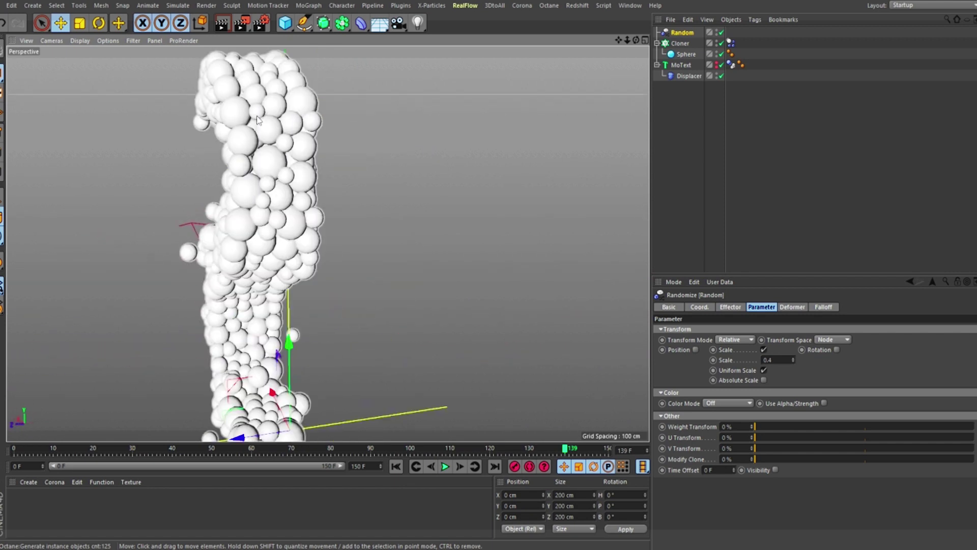
Return to a front view of the sphere S, then zoom out to frame the whole letter.
{"action": "right_click_drag", "start_coordinate": [262, 176], "coordinate": [239, 219], "text": "alt"}
{"action": "left_click_drag", "start_coordinate": [232, 204], "coordinate": [78, 181], "text": "alt"}
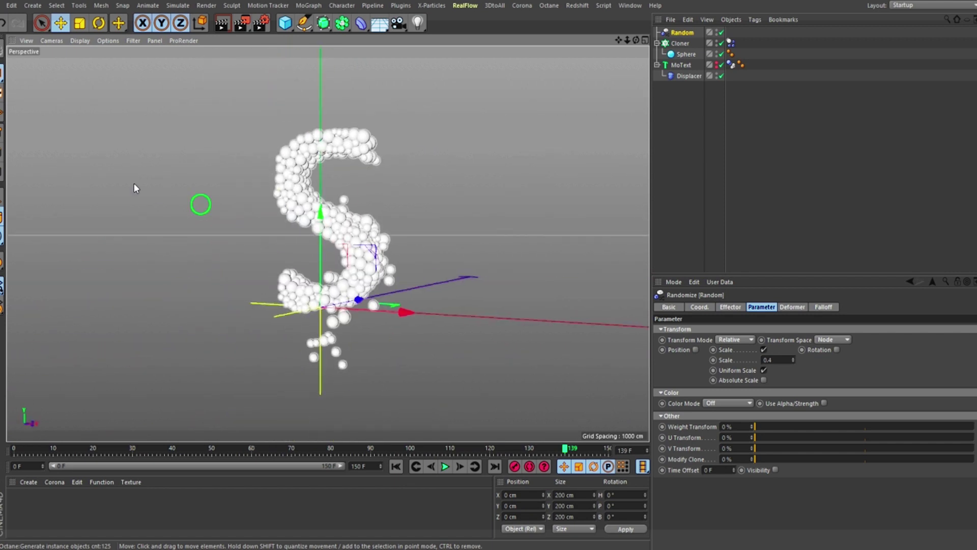
{"action": "middle_click_drag", "start_coordinate": [200, 204], "coordinate": [134, 181], "text": "alt"}
{"action": "left_click_drag", "start_coordinate": [209, 184], "coordinate": [257, 191], "text": "alt"}
{"action": "right_click_drag", "start_coordinate": [262, 192], "coordinate": [244, 238], "text": "alt"}
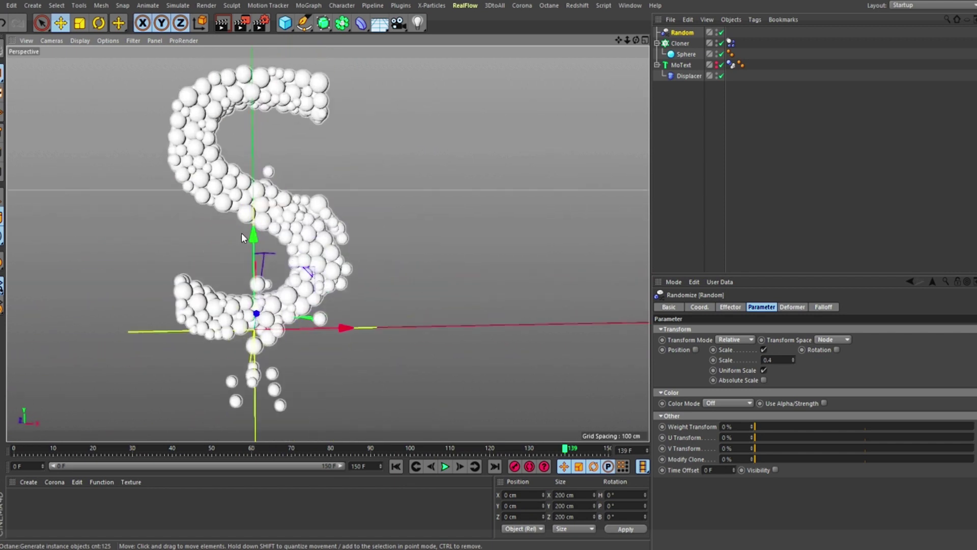
{"action": "mouse_move", "coordinate": [244, 237]}
{"action": "left_mouse_down", "text": "alt"}
{"action": "mouse_move", "coordinate": [257, 230]}
{"action": "mouse_move", "coordinate": [250, 236]}
{"action": "left_mouse_up", "text": "alt"}
{"action": "middle_click_drag", "start_coordinate": [254, 231], "coordinate": [271, 250], "text": "alt"}
{"action": "right_click_drag", "start_coordinate": [302, 181], "coordinate": [288, 219], "text": "alt"}
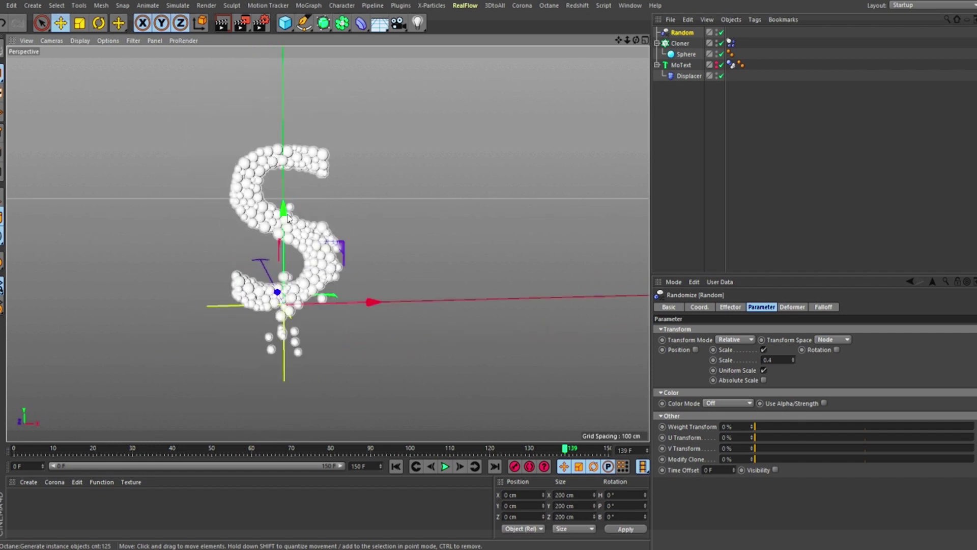
{"action": "left_click_drag", "start_coordinate": [288, 218], "coordinate": [346, 276], "text": "alt"}
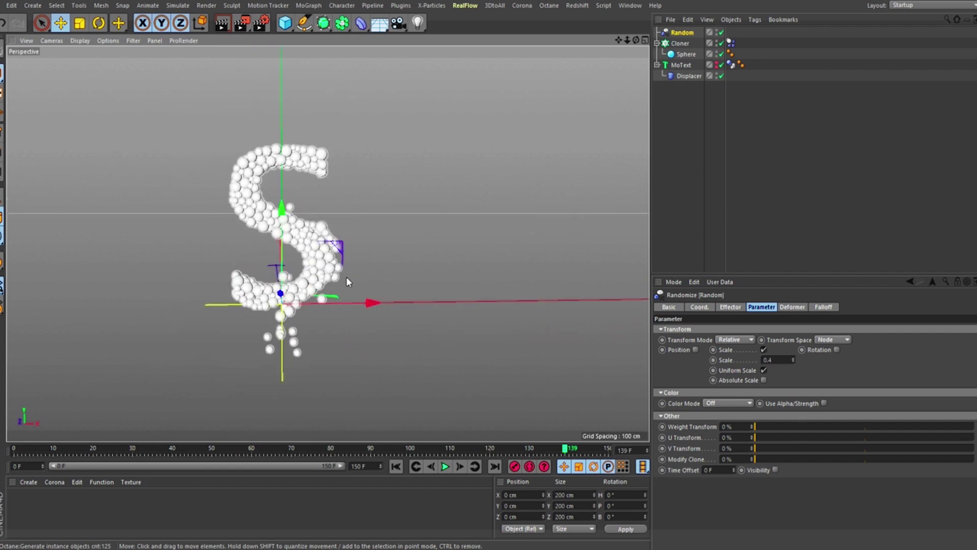
Deselect the Random effector, scrub through the S breaking apart, and rewind to frame 0.
{"action": "left_click", "coordinate": [683, 108]}
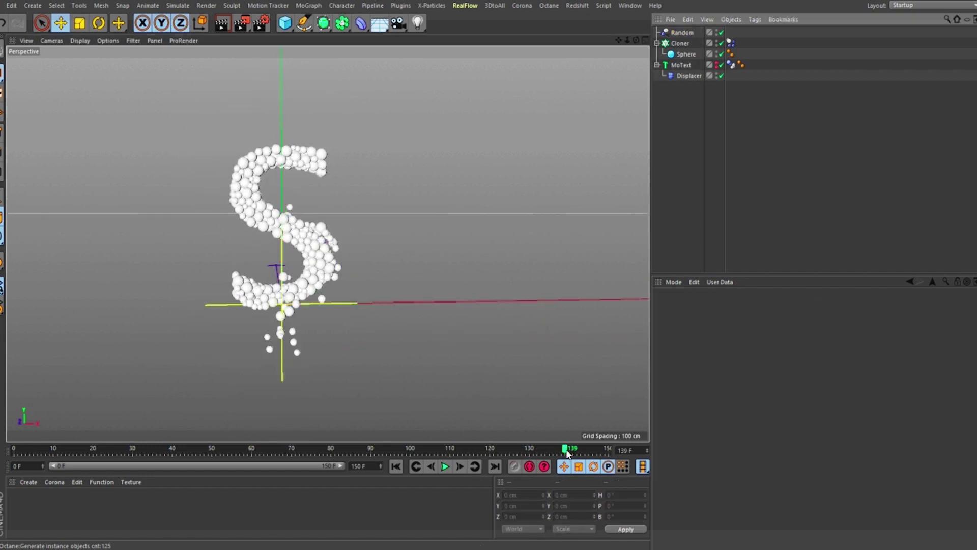
{"action": "left_click_drag", "start_coordinate": [566, 452], "coordinate": [286, 456]}
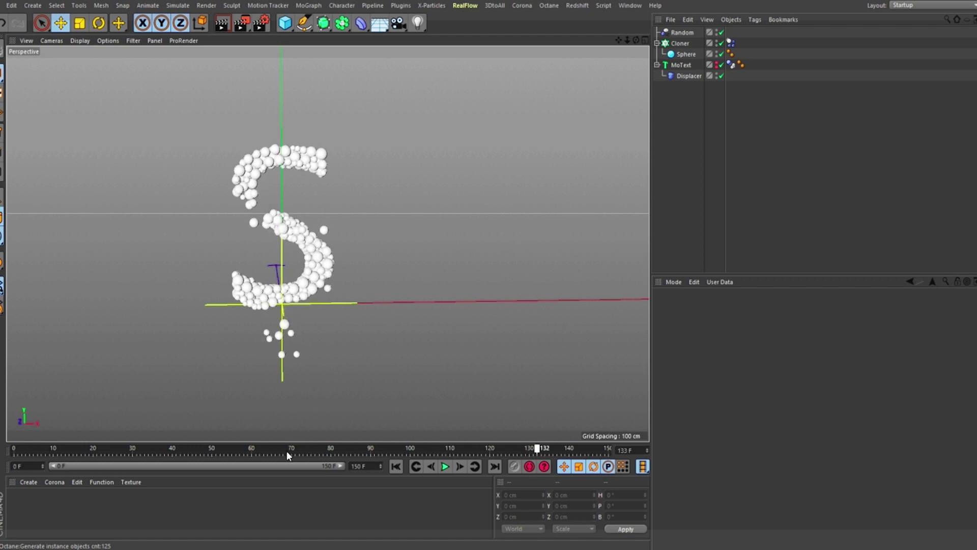
{"action": "left_click", "coordinate": [14, 450]}
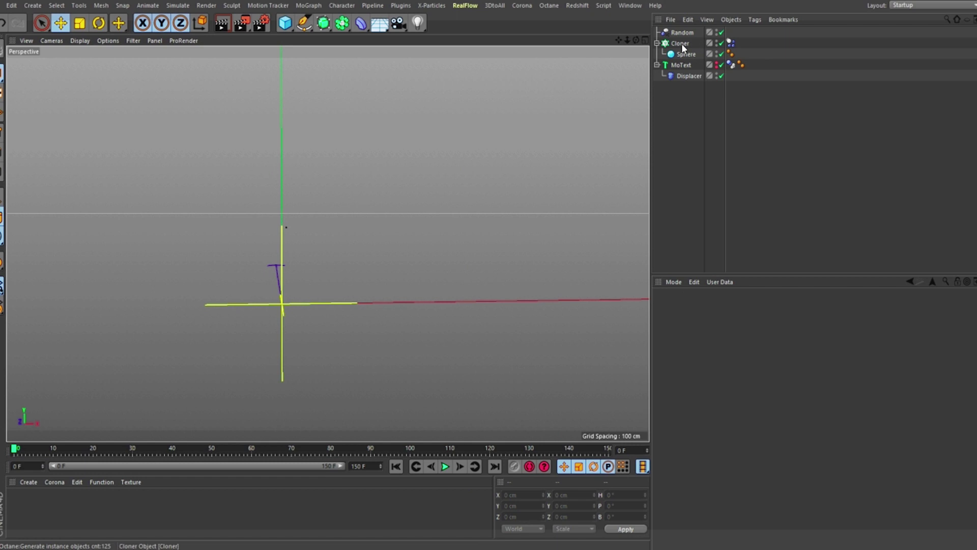
Inspect the Cloner's Dynamics Body tag cache settings.
{"action": "left_click", "coordinate": [731, 42]}
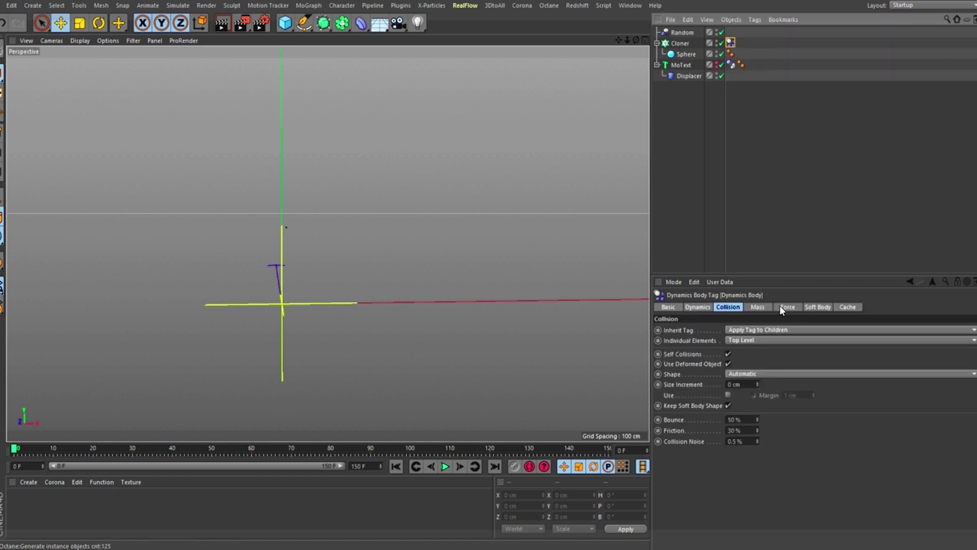
{"action": "left_click", "coordinate": [847, 307]}
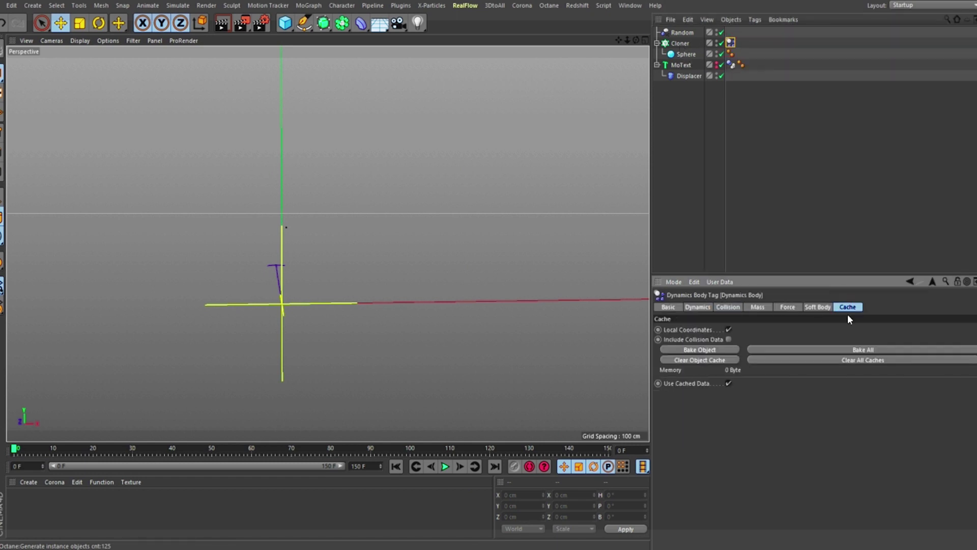
{"action": "right_click", "coordinate": [678, 43]}
{"action": "left_click", "coordinate": [655, 126]}
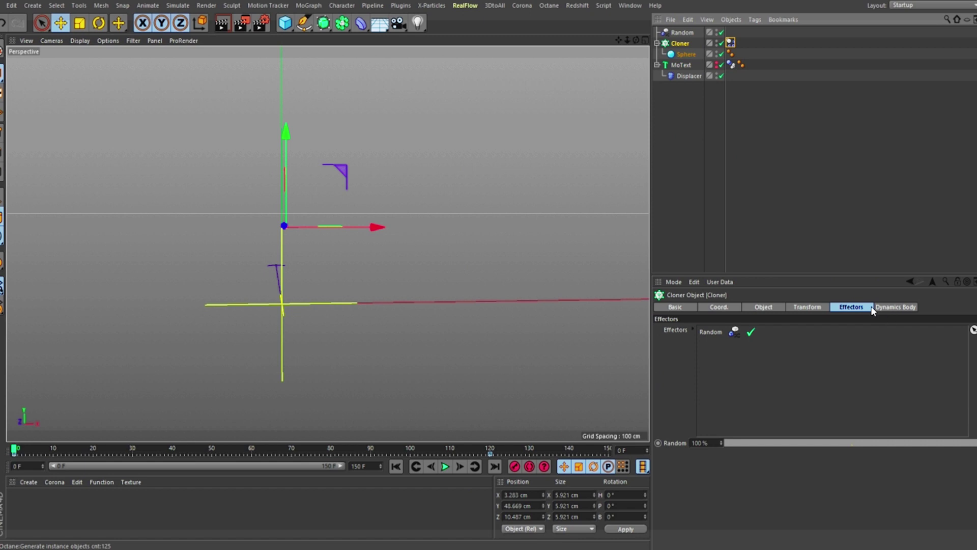
{"action": "left_click", "coordinate": [731, 42]}
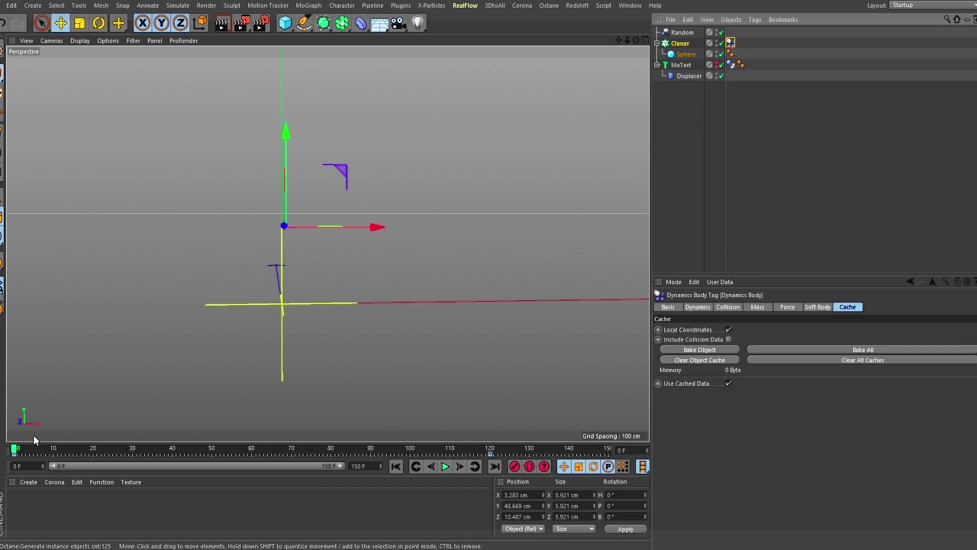
Add a MoGraph Cache tag to the Cloner and compare it with the Dynamics Body tag.
{"action": "right_click", "coordinate": [686, 43]}
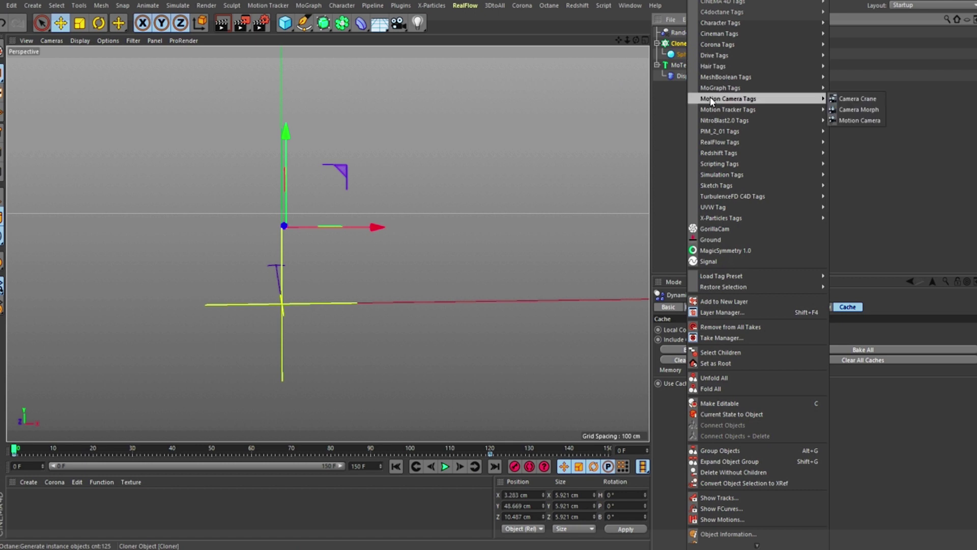
{"action": "mouse_move", "coordinate": [718, 87]}
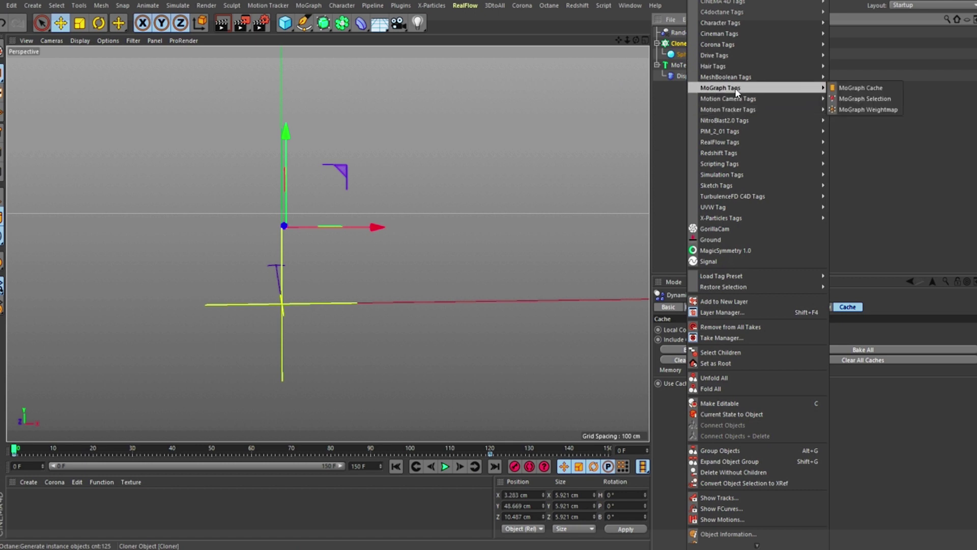
{"action": "left_click", "coordinate": [856, 87]}
{"action": "left_click", "coordinate": [731, 43]}
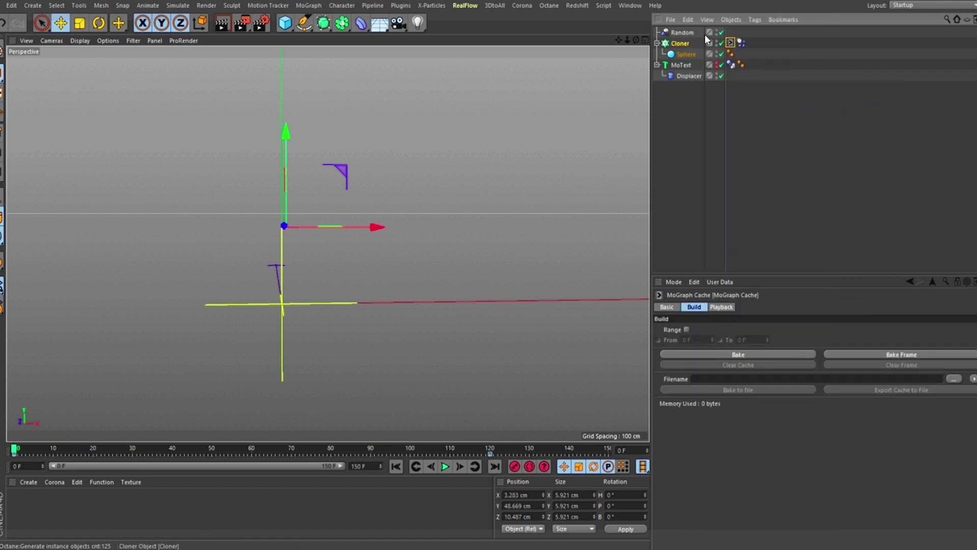
{"action": "left_click", "coordinate": [741, 44]}
{"action": "left_click", "coordinate": [731, 43]}
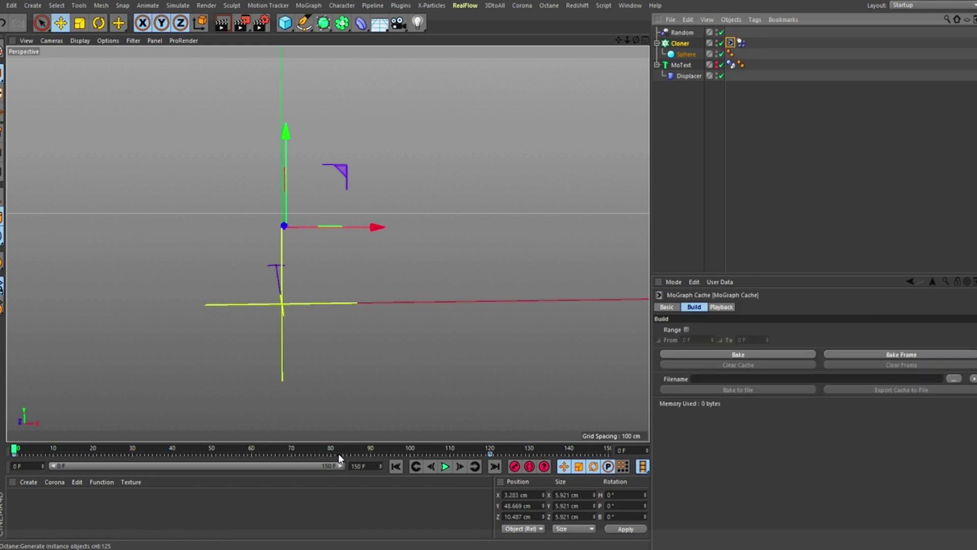
Deselect everything and review the project's Dynamics General and Cache settings via Ctrl+D.
{"action": "left_click", "coordinate": [679, 117]}
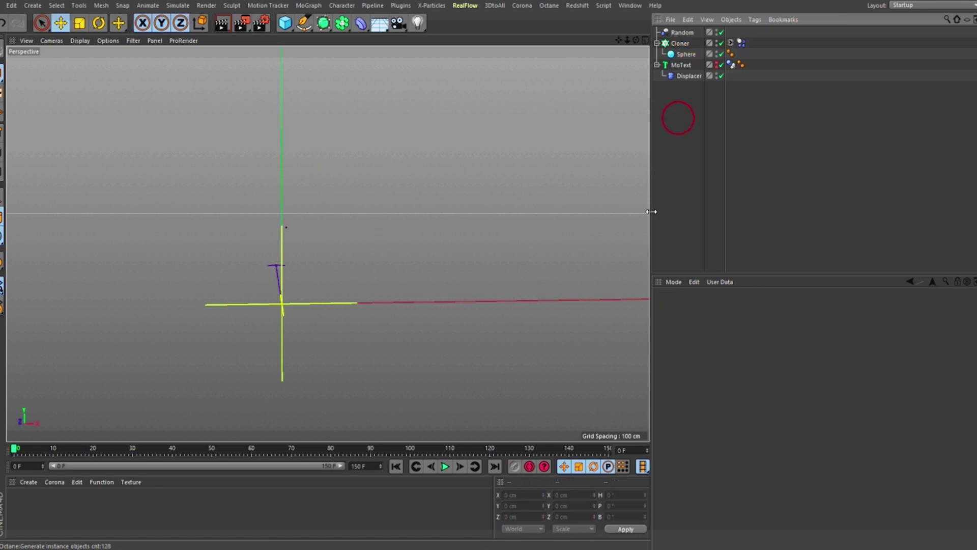
{"action": "key", "text": "ctrl+d"}
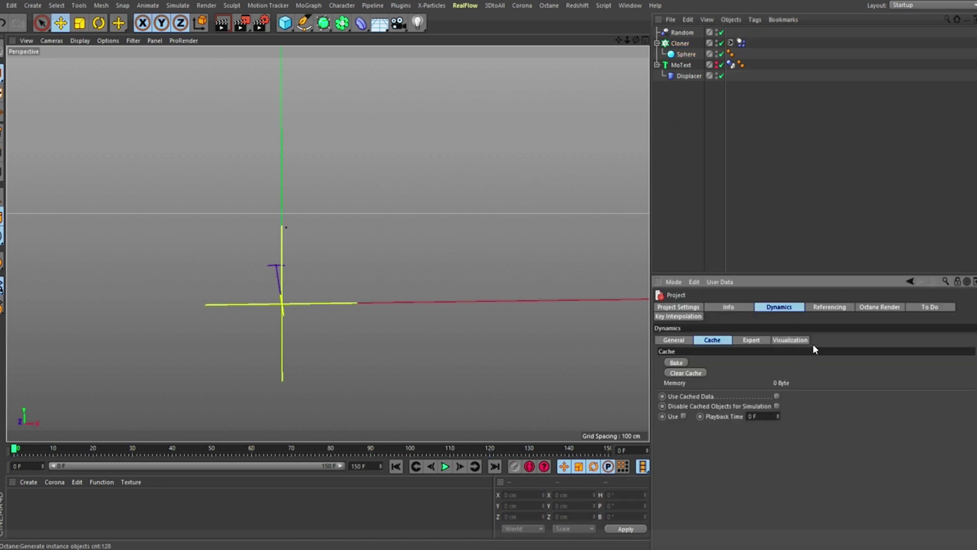
{"action": "left_click", "coordinate": [671, 340]}
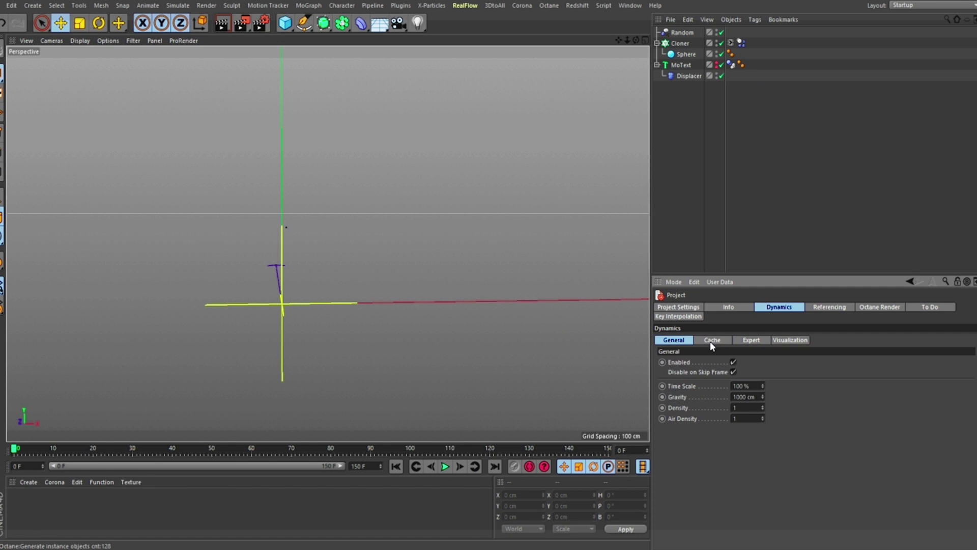
{"action": "left_click", "coordinate": [710, 340]}
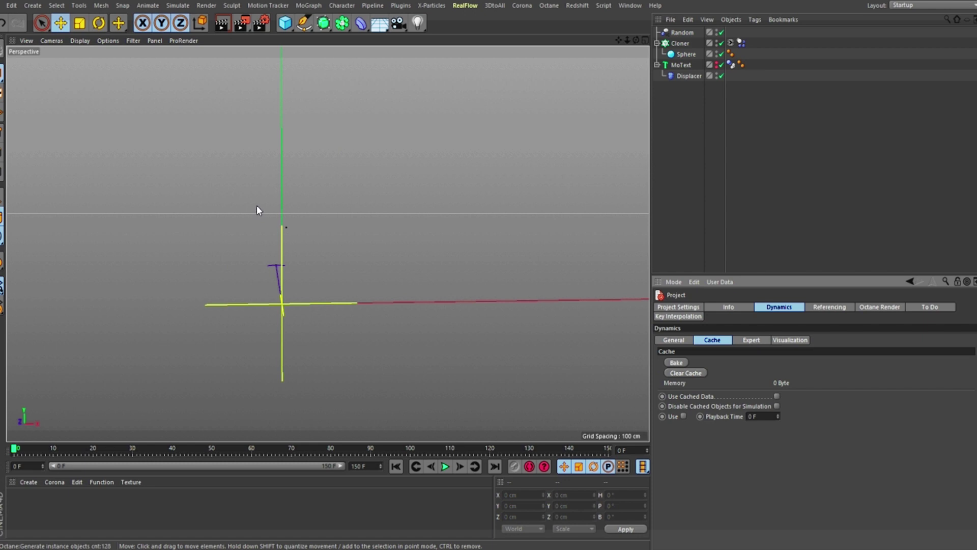
{"action": "mouse_move", "coordinate": [276, 202]}
{"action": "left_mouse_down", "text": "alt"}
{"action": "mouse_move", "coordinate": [286, 211]}
{"action": "mouse_move", "coordinate": [276, 217]}
{"action": "left_mouse_up", "text": "alt"}
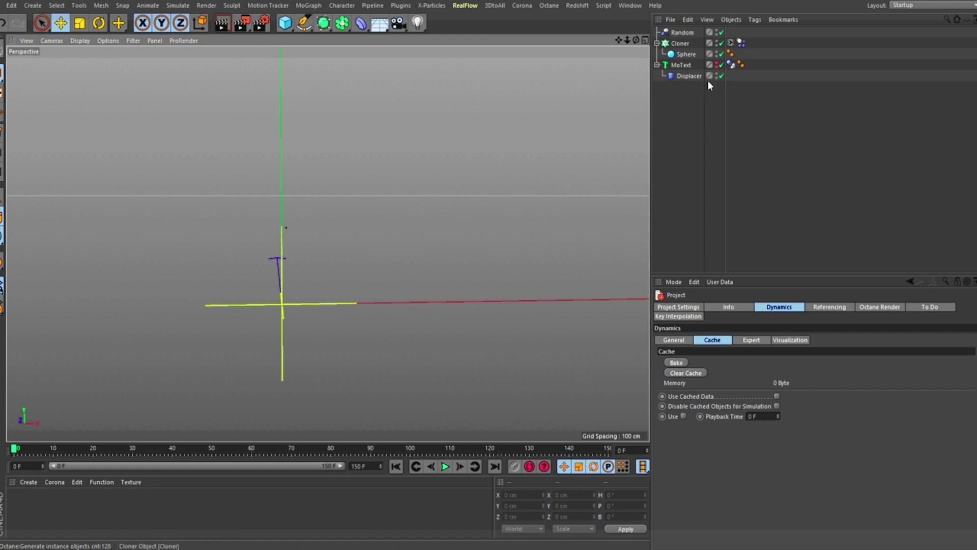
Delete the Cloner's MoGraph Cache tag and reopen the project's General dynamics settings.
{"action": "left_click", "coordinate": [732, 43]}
{"action": "key", "text": "Delete"}
{"action": "left_click", "coordinate": [680, 43]}
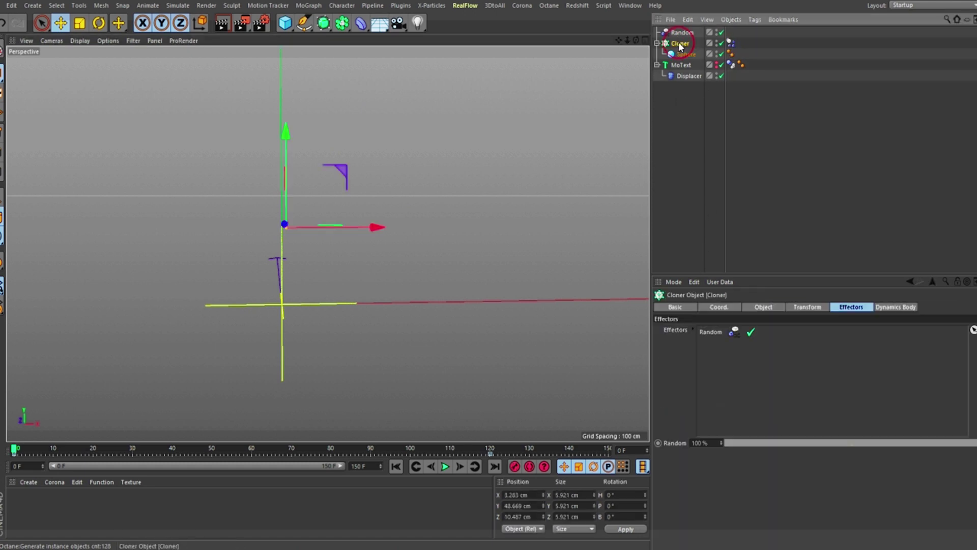
{"action": "left_click", "coordinate": [488, 322]}
{"action": "key", "text": "ctrl+d"}
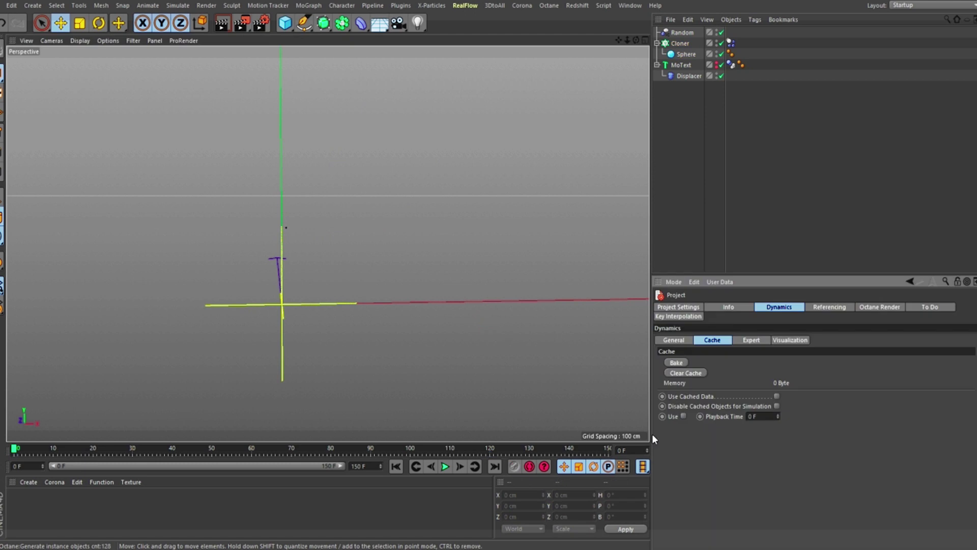
{"action": "left_click", "coordinate": [667, 341]}
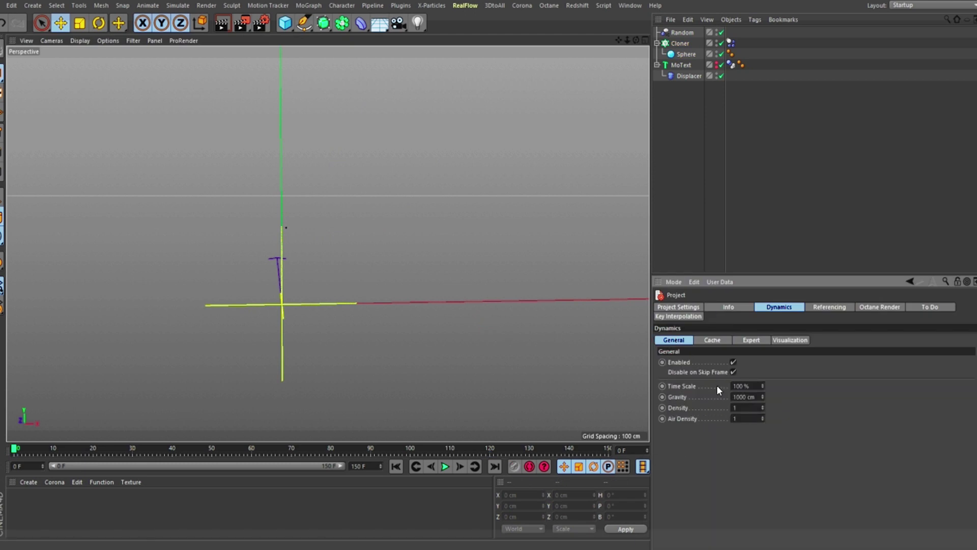
Set the Expert dynamics Error Threshold to 3 %.
{"action": "left_click", "coordinate": [749, 340]}
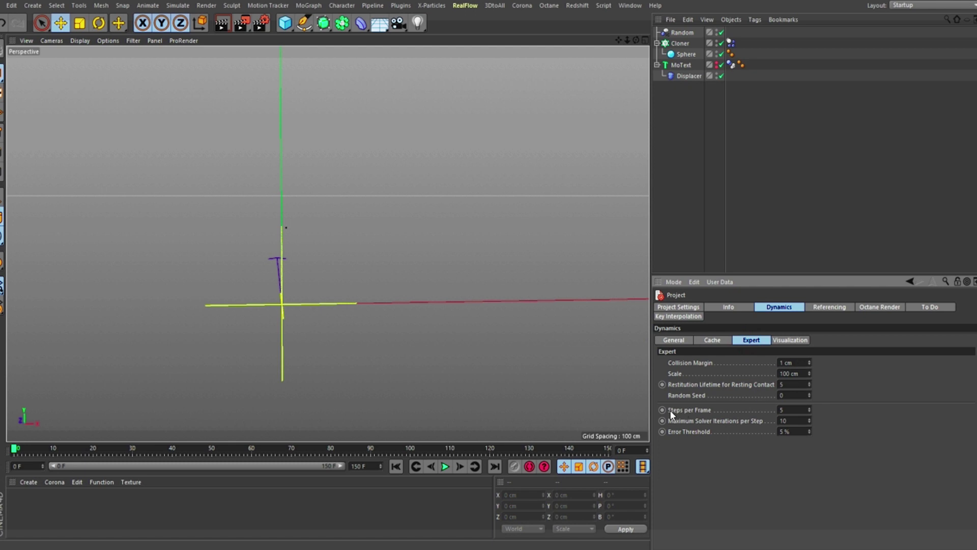
{"action": "type", "text": "15"}
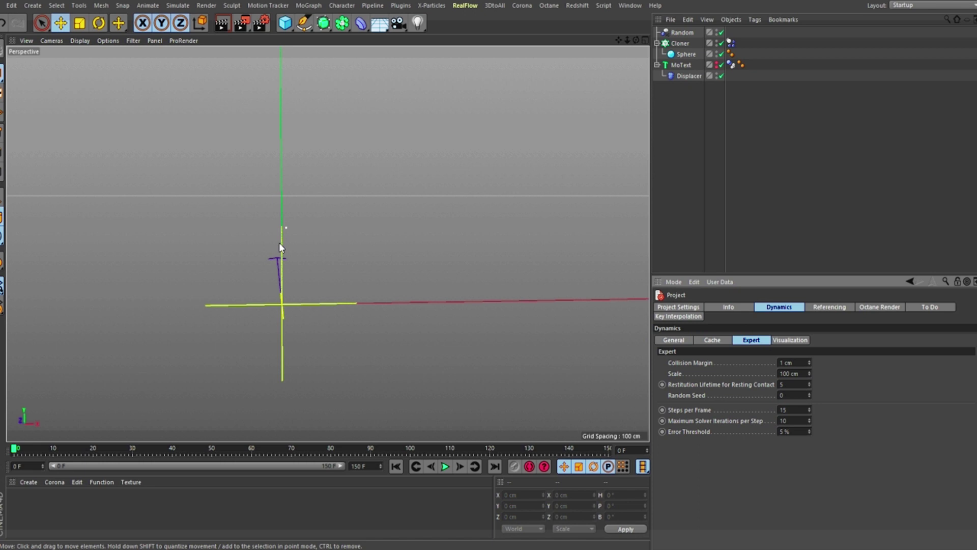
{"action": "middle_click_drag", "start_coordinate": [293, 254], "coordinate": [358, 215], "text": "alt"}
{"action": "left_click_drag", "start_coordinate": [363, 252], "coordinate": [345, 240], "text": "alt"}
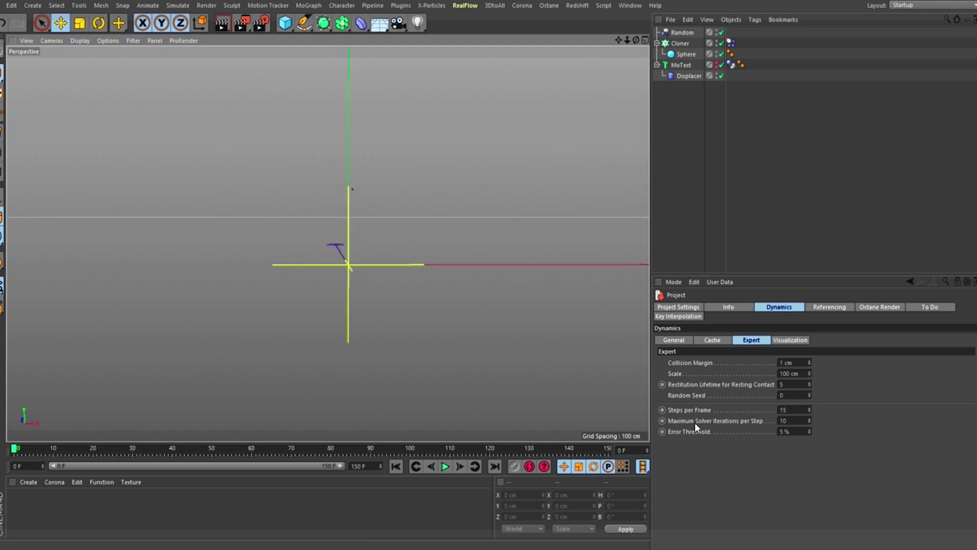
{"action": "left_click", "coordinate": [790, 431]}
{"action": "type", "text": "3"}
{"action": "key", "text": "Return"}
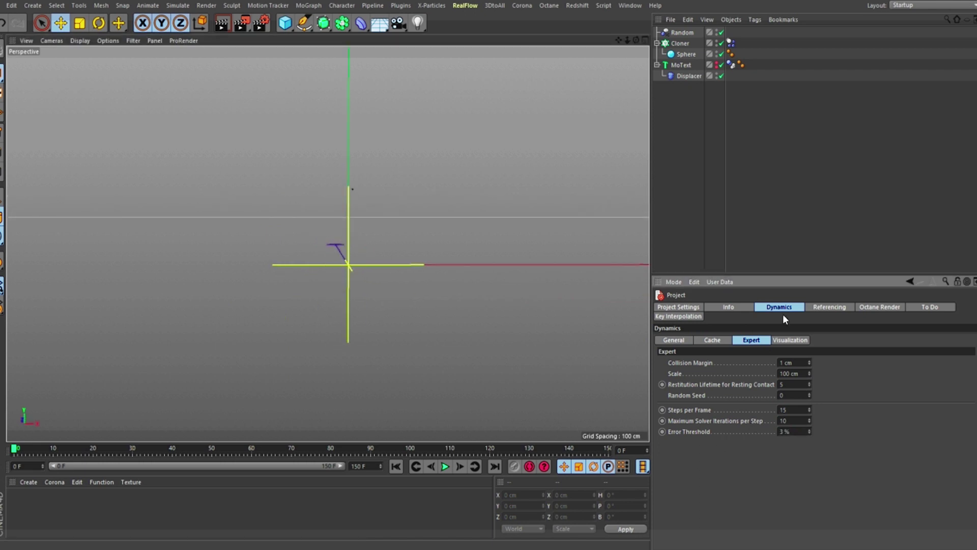
Check the Visualization options, then bring up the dynamics Cache settings.
{"action": "left_click", "coordinate": [794, 342]}
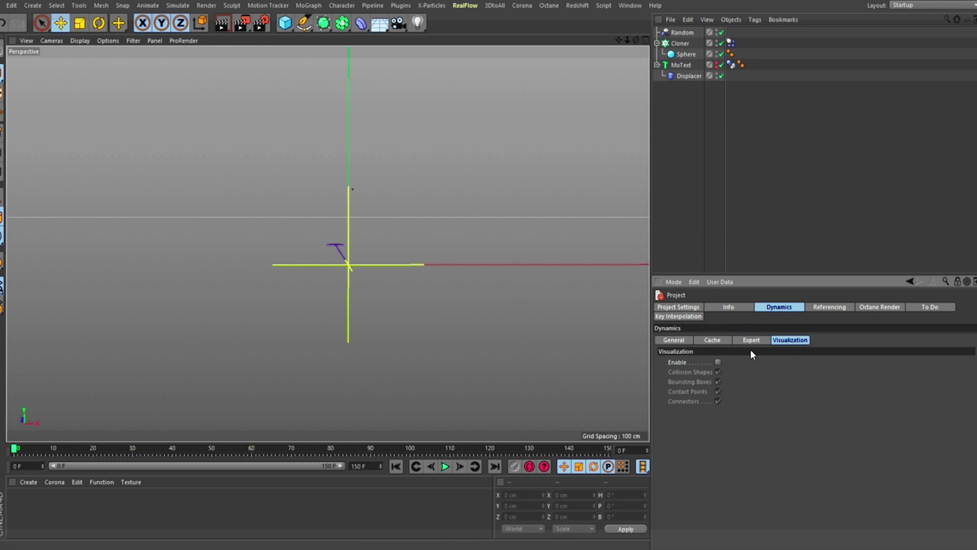
{"action": "left_click", "coordinate": [756, 343]}
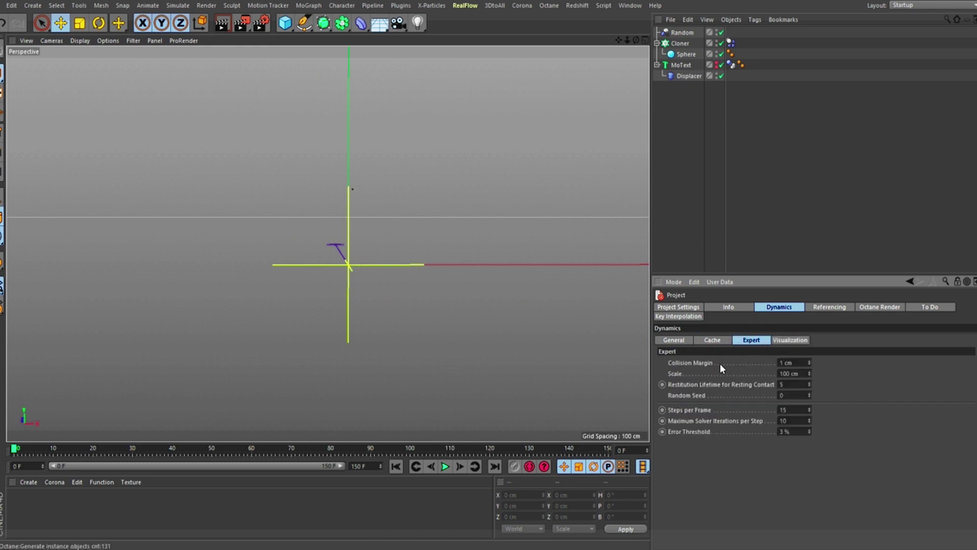
{"action": "left_click", "coordinate": [715, 341]}
{"action": "left_click_drag", "start_coordinate": [402, 258], "coordinate": [329, 237], "text": "alt"}
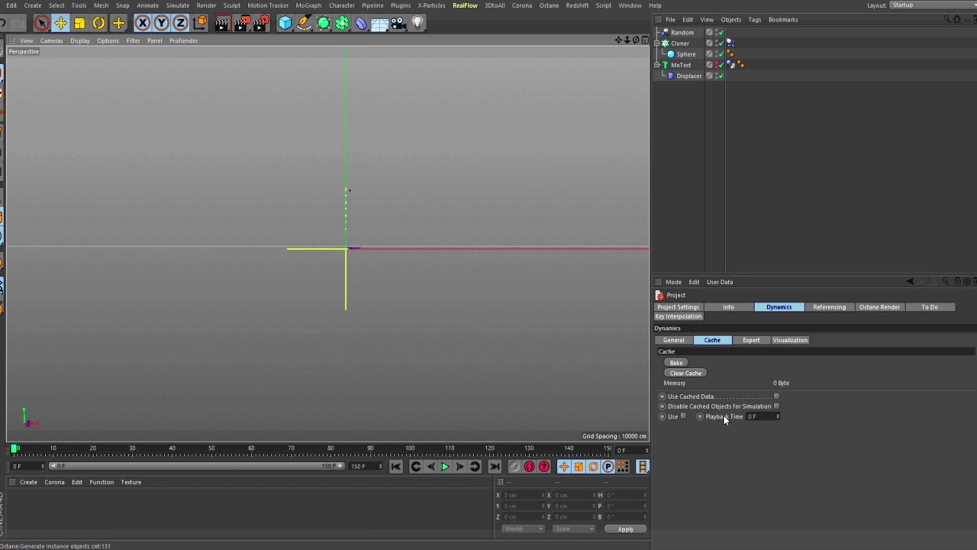
Bake the dynamics simulation into a 5.93 MB cache, moving the progress window aside.
{"action": "left_click", "coordinate": [678, 365]}
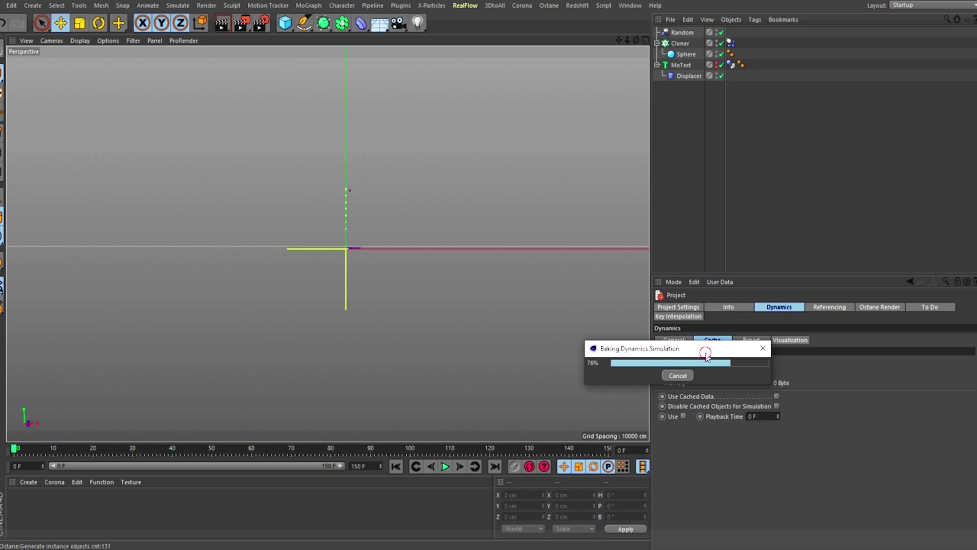
{"action": "left_click_drag", "start_coordinate": [702, 351], "coordinate": [577, 209]}
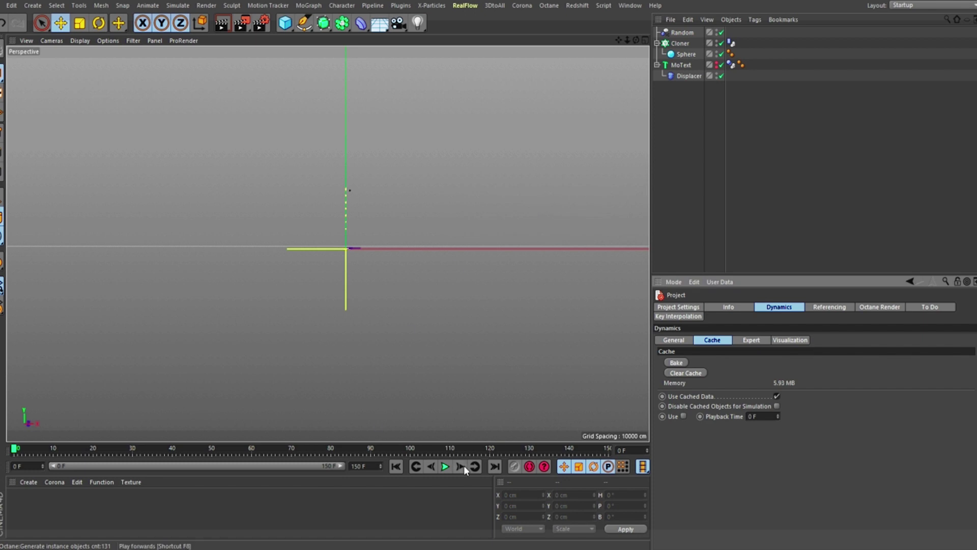
Play the baked simulation, then scrub through it to frames 117 and 71.
{"action": "left_click", "coordinate": [445, 466]}
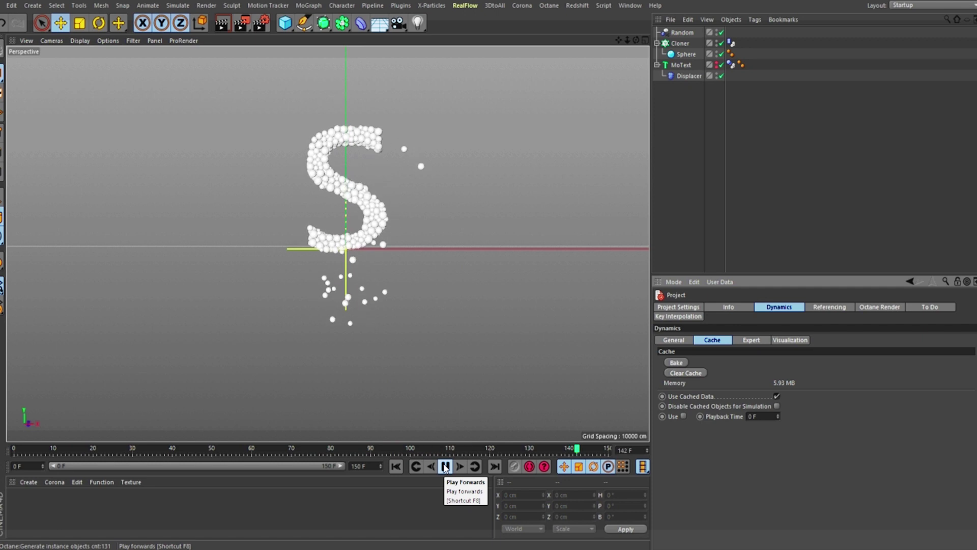
{"action": "left_click", "coordinate": [446, 466]}
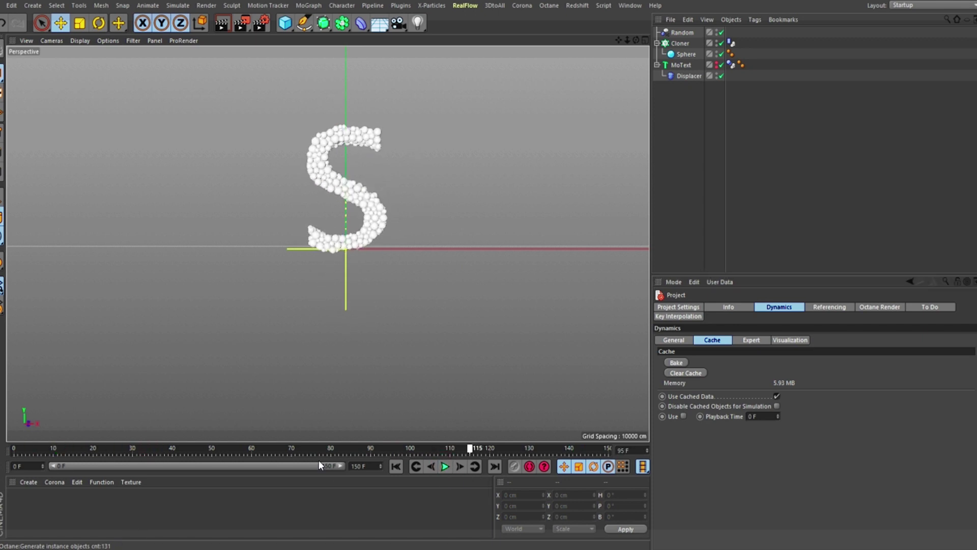
{"action": "left_click_drag", "start_coordinate": [320, 465], "coordinate": [73, 451]}
{"action": "left_click_drag", "start_coordinate": [299, 422], "coordinate": [506, 441]}
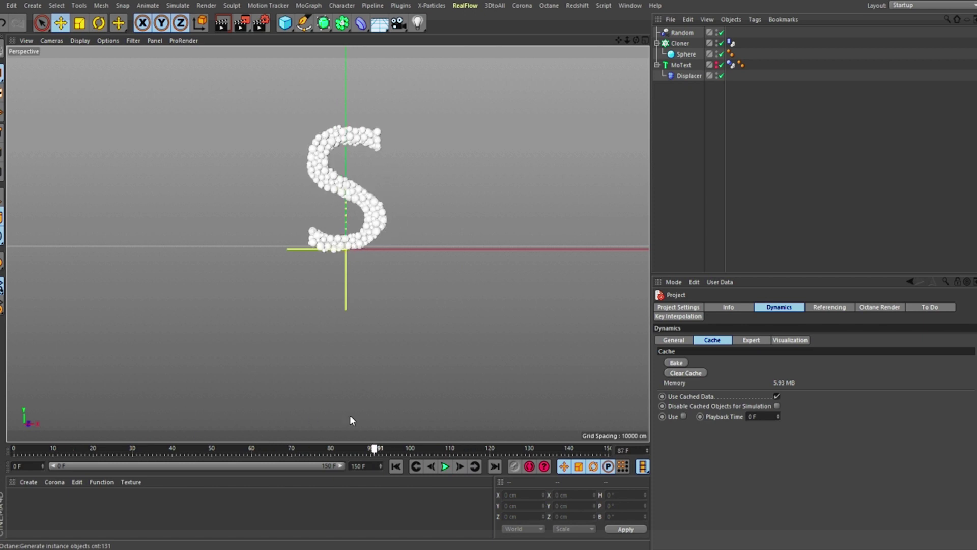
{"action": "left_click_drag", "start_coordinate": [352, 420], "coordinate": [296, 305]}
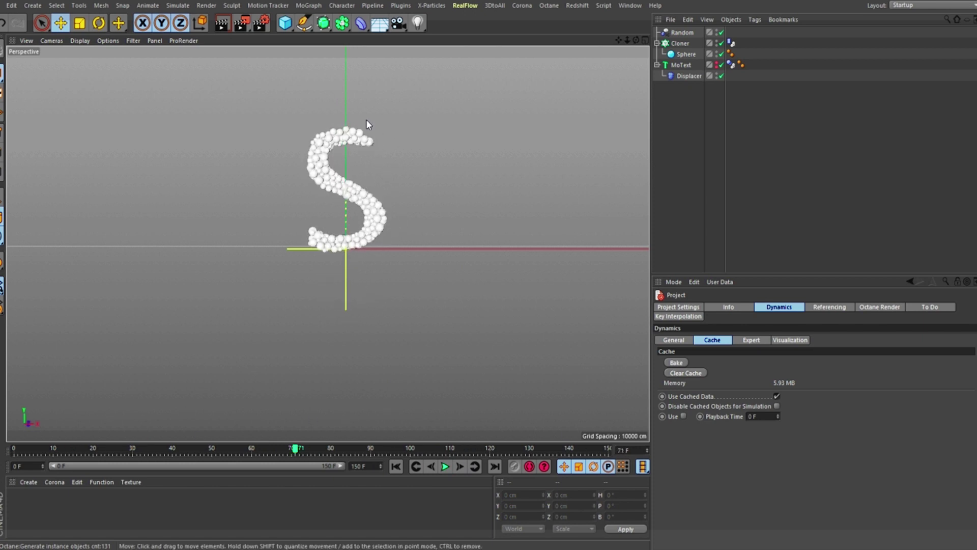
Orbit and zoom around the sphere S, ending on a near-front view.
{"action": "left_click_drag", "start_coordinate": [330, 153], "coordinate": [397, 175], "text": "alt"}
{"action": "right_click_drag", "start_coordinate": [309, 151], "coordinate": [351, 152], "text": "alt"}
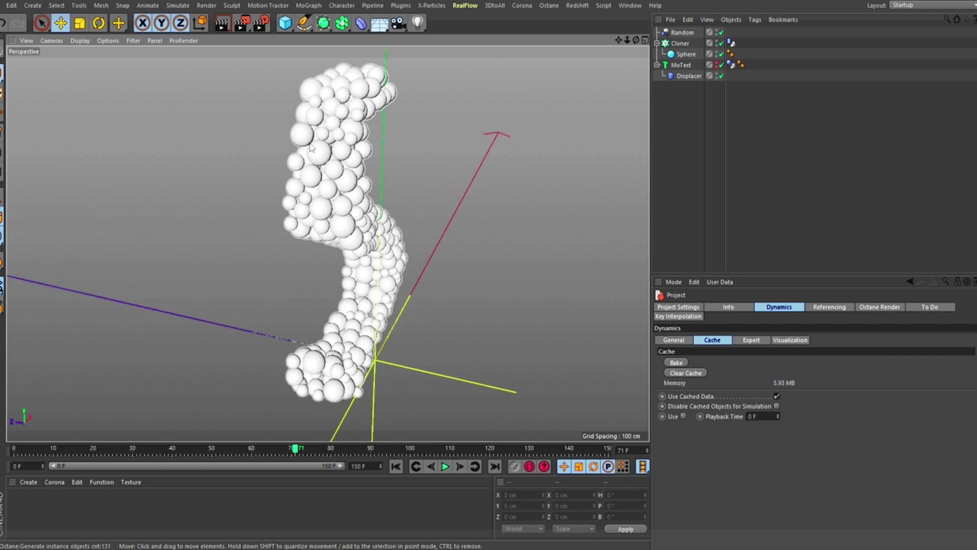
{"action": "mouse_move", "coordinate": [351, 153]}
{"action": "left_mouse_down", "text": "alt"}
{"action": "mouse_move", "coordinate": [467, 129]}
{"action": "mouse_move", "coordinate": [397, 162]}
{"action": "mouse_move", "coordinate": [351, 168]}
{"action": "left_mouse_up", "text": "alt"}
{"action": "right_click_drag", "start_coordinate": [346, 203], "coordinate": [264, 249], "text": "alt"}
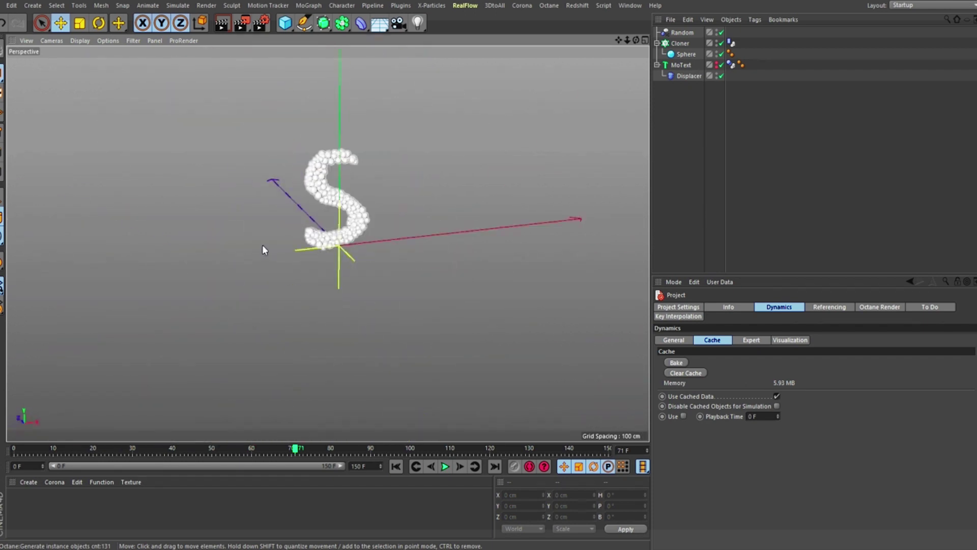
{"action": "middle_click_drag", "start_coordinate": [302, 193], "coordinate": [255, 190], "text": "alt"}
{"action": "left_click_drag", "start_coordinate": [255, 190], "coordinate": [369, 413], "text": "alt"}
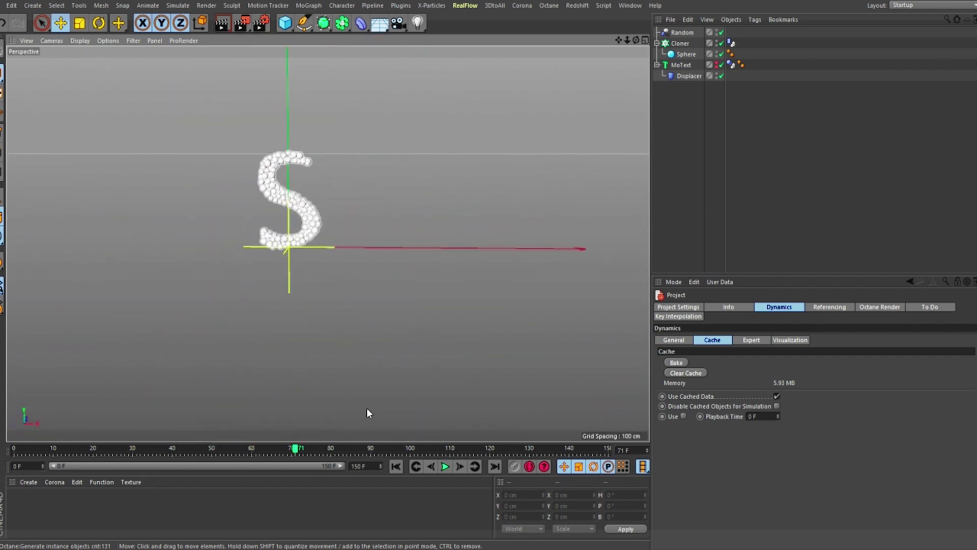
Replay from the start while adjusting the view, stopping at frame 41 and then frame 112.
{"action": "left_click", "coordinate": [444, 467]}
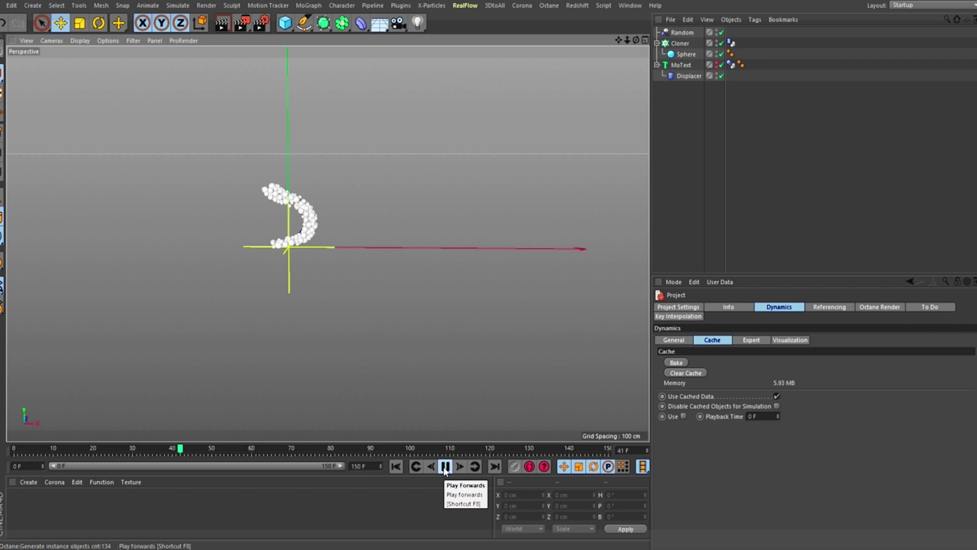
{"action": "mouse_move", "coordinate": [275, 178]}
{"action": "left_mouse_down", "text": "alt"}
{"action": "mouse_move", "coordinate": [289, 157]}
{"action": "mouse_move", "coordinate": [281, 168]}
{"action": "left_mouse_up", "text": "alt"}
{"action": "right_click_drag", "start_coordinate": [281, 168], "coordinate": [320, 248], "text": "alt"}
{"action": "middle_click_drag", "start_coordinate": [321, 248], "coordinate": [347, 241], "text": "alt"}
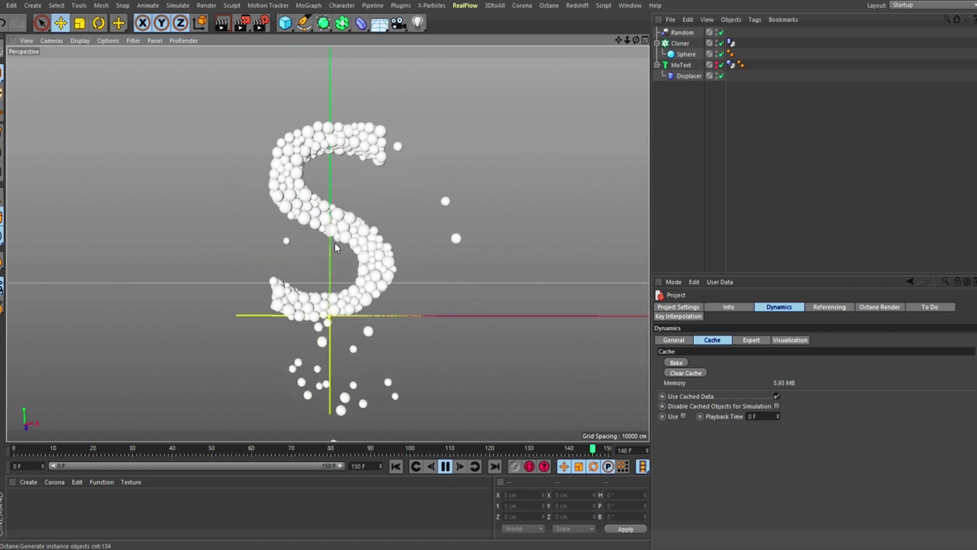
{"action": "left_click", "coordinate": [445, 466]}
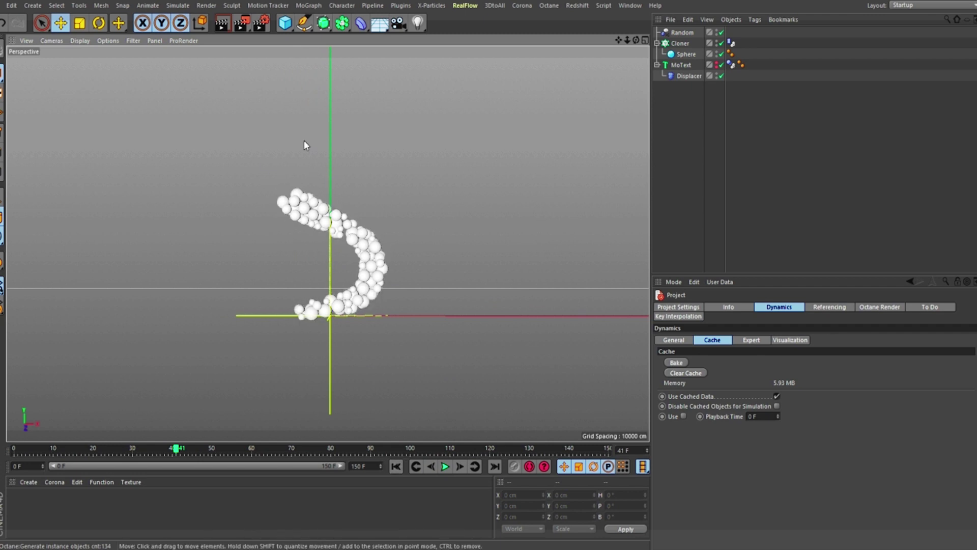
{"action": "left_click", "coordinate": [396, 466]}
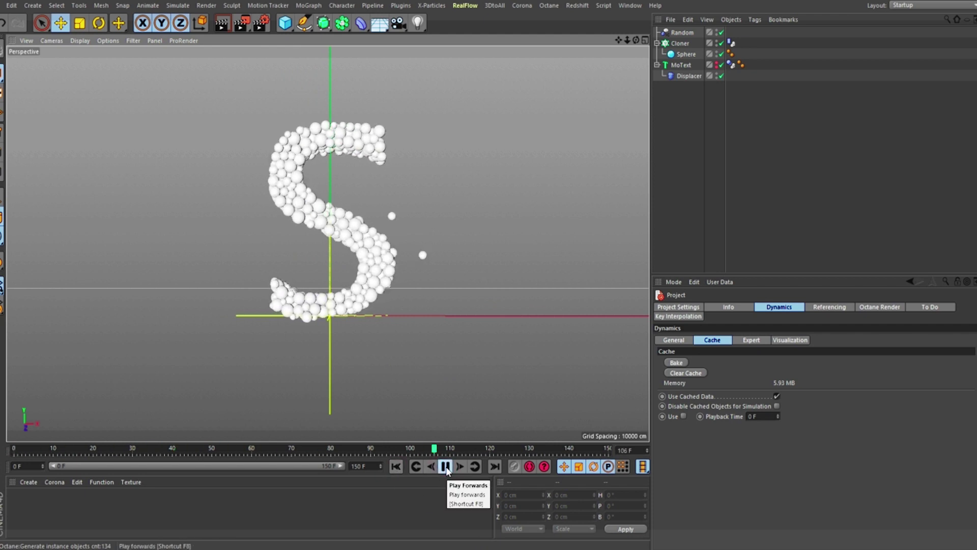
{"action": "left_click", "coordinate": [445, 466]}
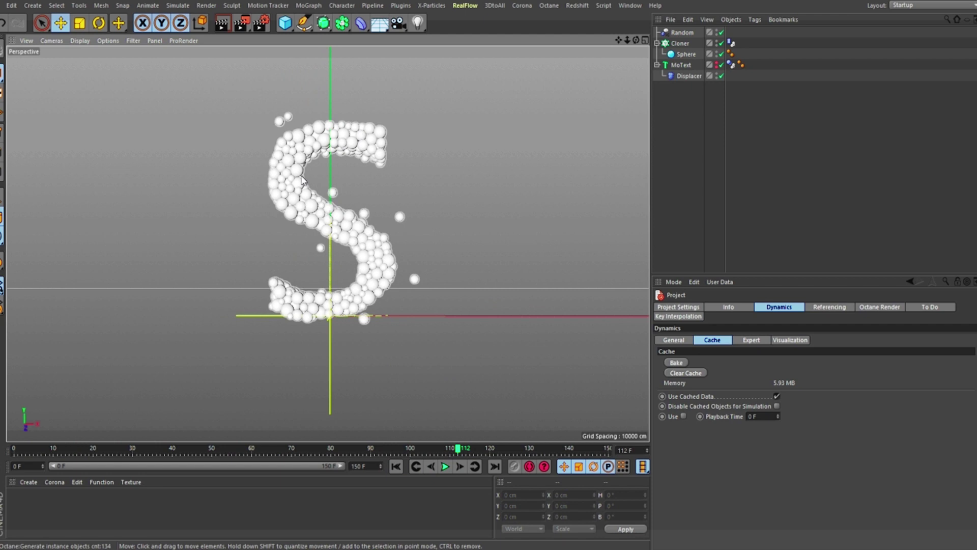
At frame 112, view the S edge-on and then side-on.
{"action": "mouse_move", "coordinate": [302, 179]}
{"action": "left_mouse_down", "text": "alt"}
{"action": "mouse_move", "coordinate": [539, 211]}
{"action": "mouse_move", "coordinate": [395, 203]}
{"action": "mouse_move", "coordinate": [271, 173]}
{"action": "mouse_move", "coordinate": [245, 179]}
{"action": "mouse_move", "coordinate": [288, 179]}
{"action": "left_mouse_up", "text": "alt"}
{"action": "scroll", "coordinate": [300, 160], "scroll_direction": "up", "scroll_amount": 5}
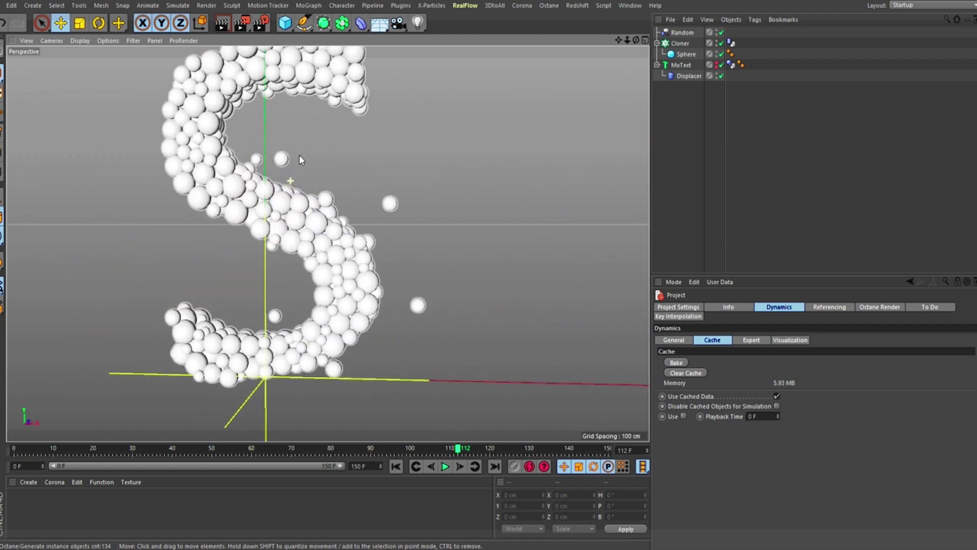
{"action": "scroll", "coordinate": [301, 160], "scroll_direction": "down", "scroll_amount": 4}
{"action": "left_click_drag", "start_coordinate": [304, 214], "coordinate": [210, 250], "text": "alt"}
{"action": "middle_click_drag", "start_coordinate": [311, 188], "coordinate": [289, 204], "text": "alt"}
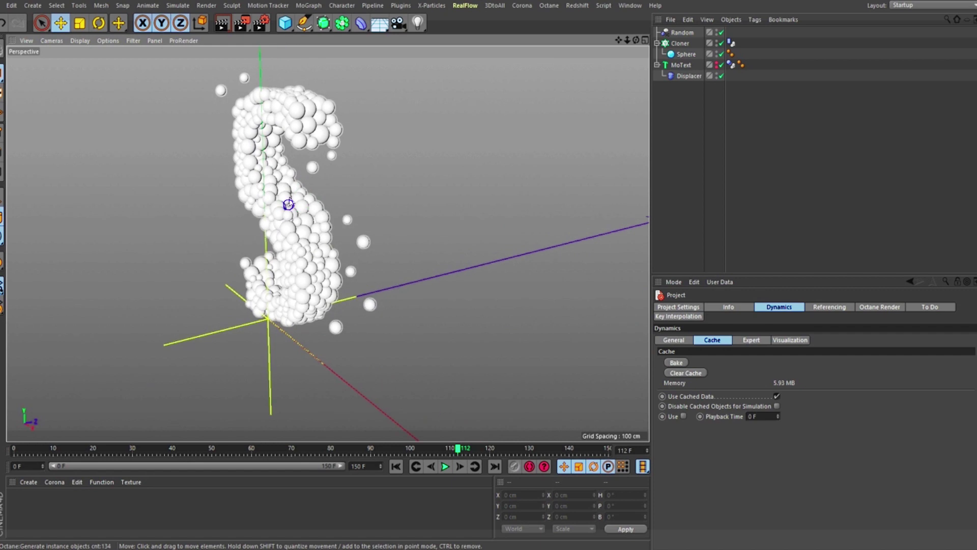
{"action": "scroll", "coordinate": [289, 204], "scroll_direction": "up", "scroll_amount": 6}
{"action": "scroll", "coordinate": [288, 204], "scroll_direction": "down", "scroll_amount": 7}
View the S from nearly the front, then from the opposite angle.
{"action": "left_click_drag", "start_coordinate": [292, 211], "coordinate": [417, 205], "text": "alt"}
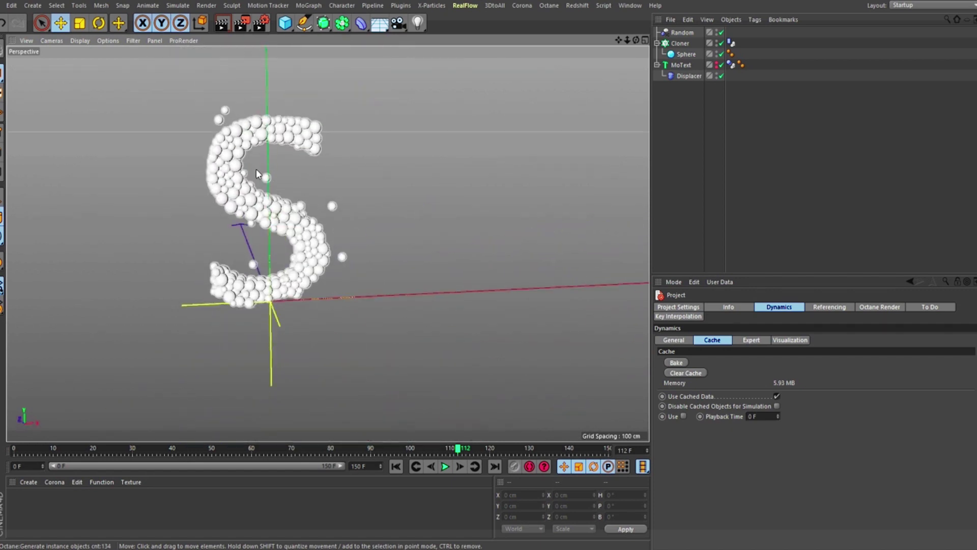
{"action": "scroll", "coordinate": [241, 144], "scroll_direction": "up", "scroll_amount": 4}
{"action": "middle_click_drag", "start_coordinate": [206, 176], "coordinate": [263, 171], "text": "alt"}
{"action": "mouse_move", "coordinate": [320, 249]}
{"action": "left_mouse_down", "text": "alt"}
{"action": "mouse_move", "coordinate": [334, 255]}
{"action": "mouse_move", "coordinate": [324, 241]}
{"action": "left_mouse_up", "text": "alt"}
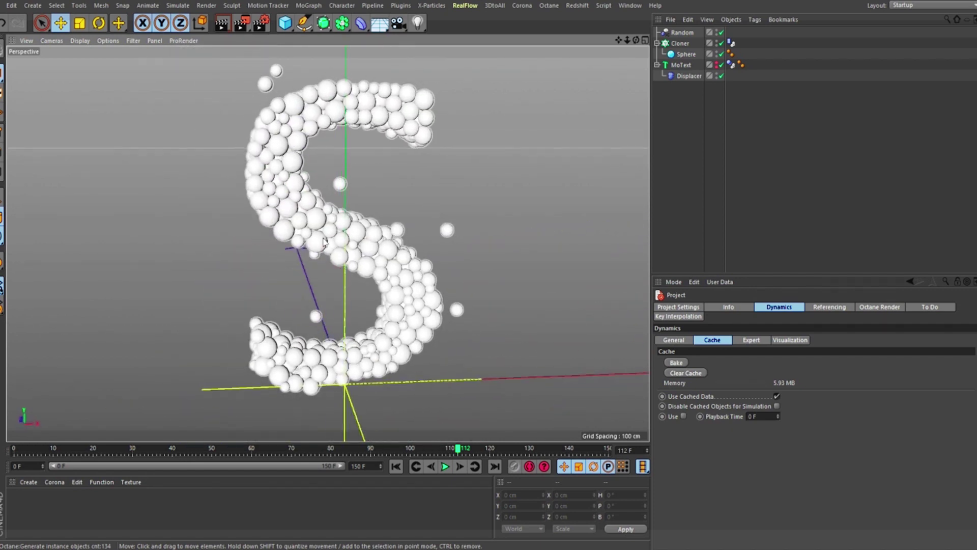
{"action": "middle_click_drag", "start_coordinate": [331, 229], "coordinate": [289, 245], "text": "alt"}
{"action": "scroll", "coordinate": [288, 218], "scroll_direction": "down", "scroll_amount": 5}
{"action": "left_click_drag", "start_coordinate": [314, 258], "coordinate": [285, 269], "text": "alt"}
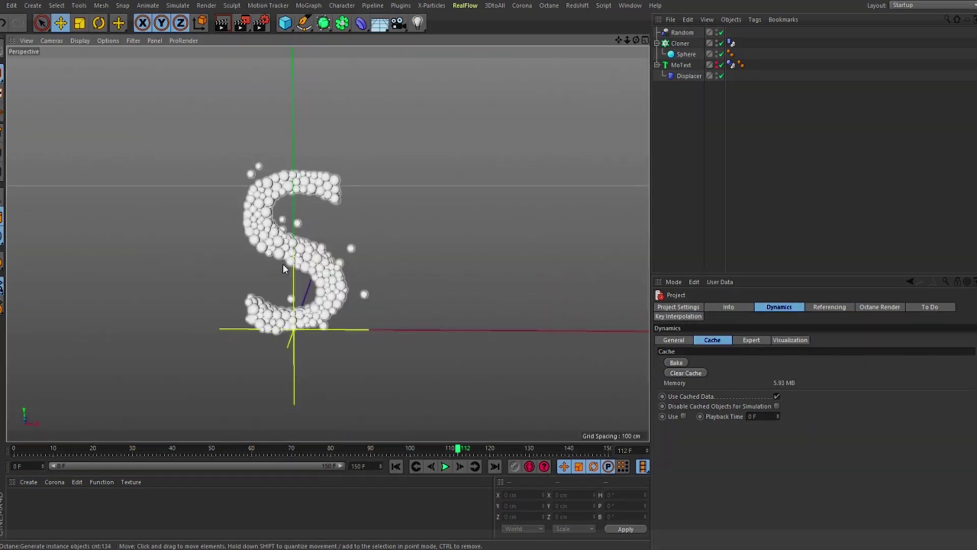